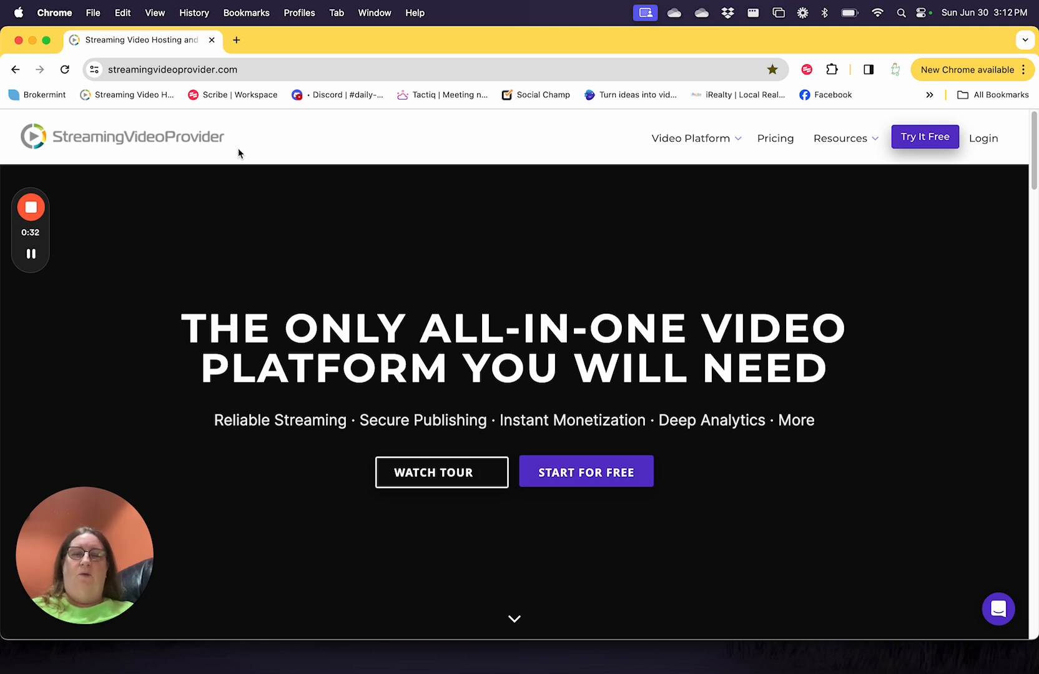
Log in to the StreamingVideoProvider member panel and open the MFC SS5 playlist
left_click(983, 139)
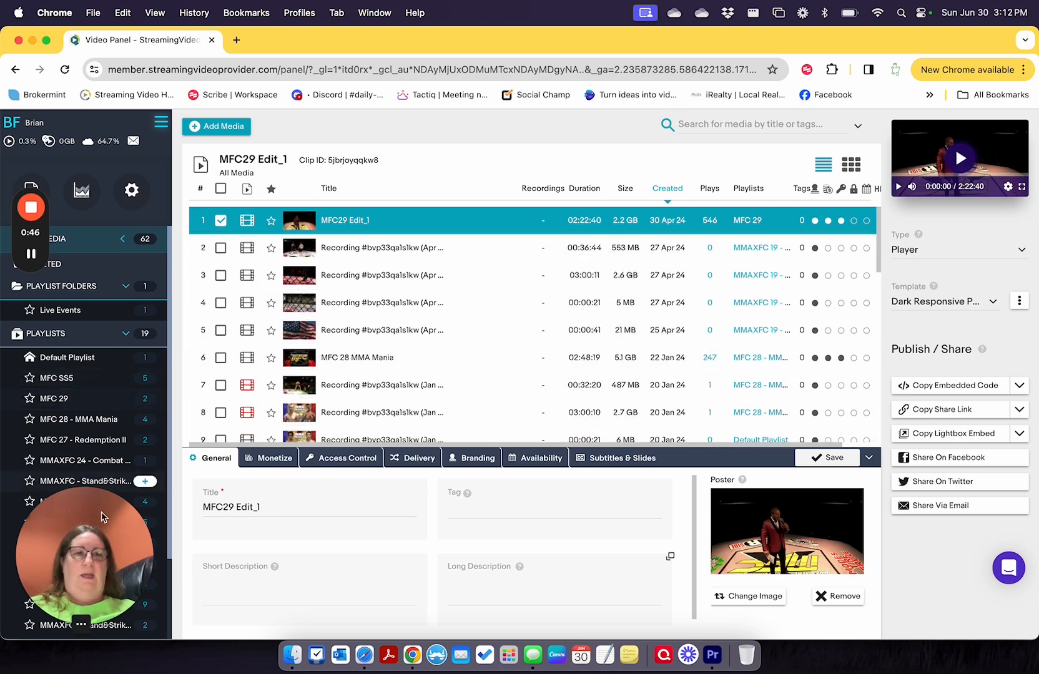
left_click_drag(90, 549, 940, 673)
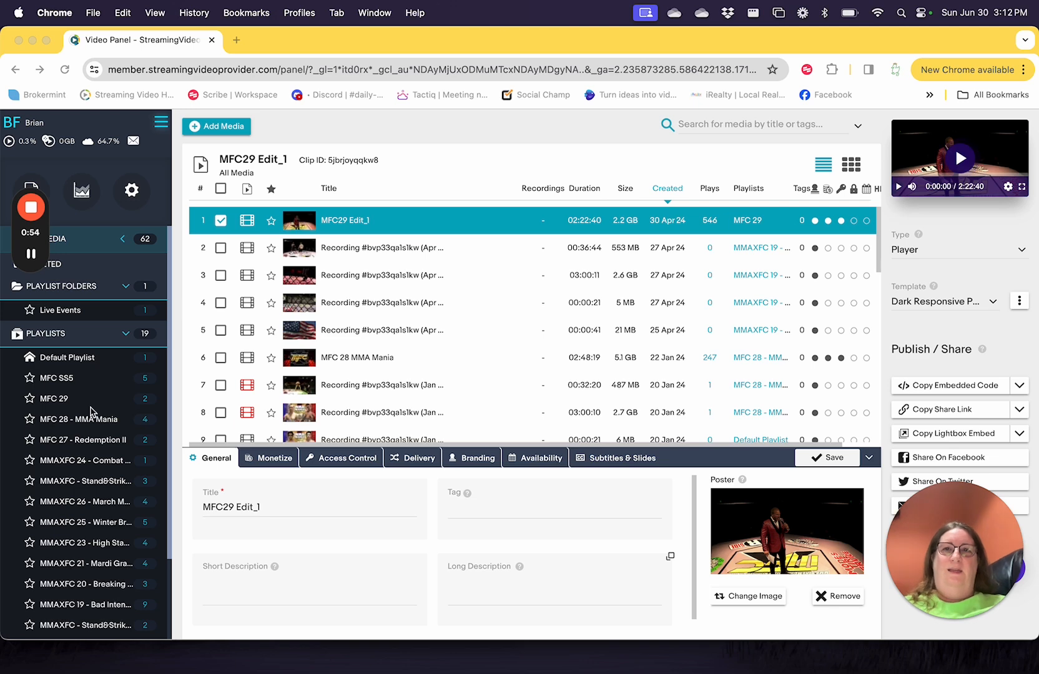
left_click(50, 384)
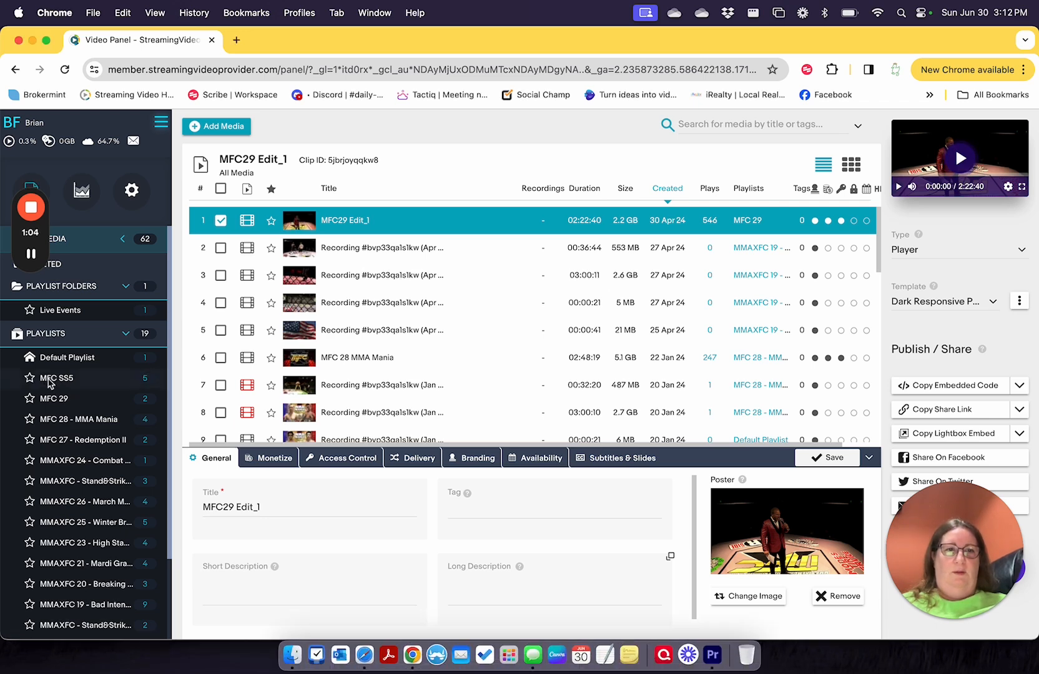
left_click(51, 382)
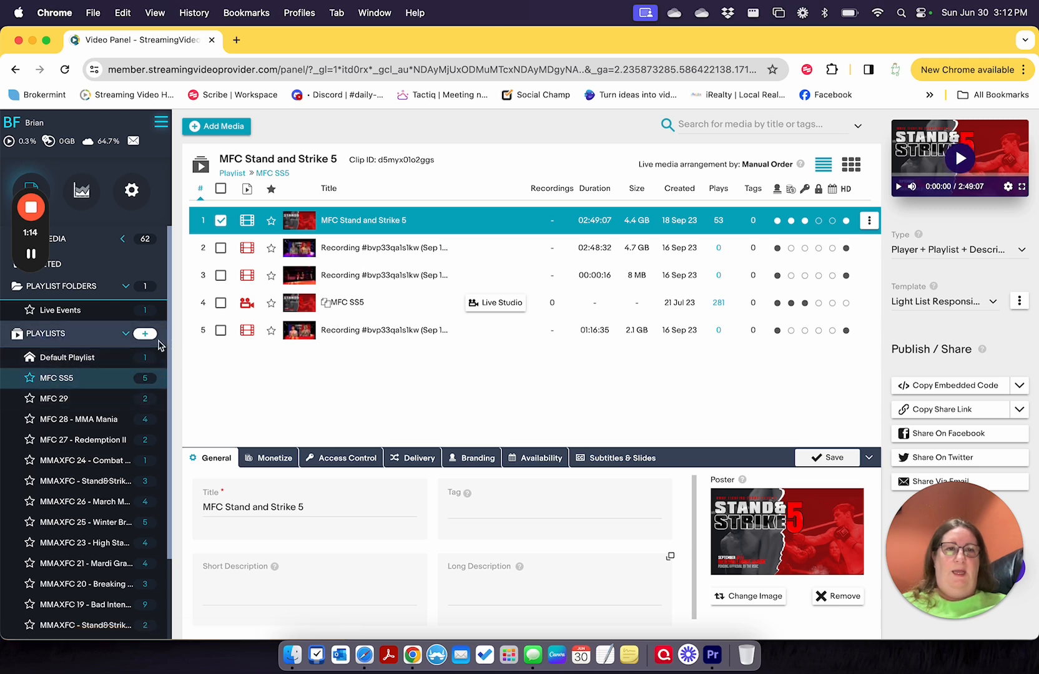
Create a new playlist titled "Summer Slam 2"
left_click(145, 335)
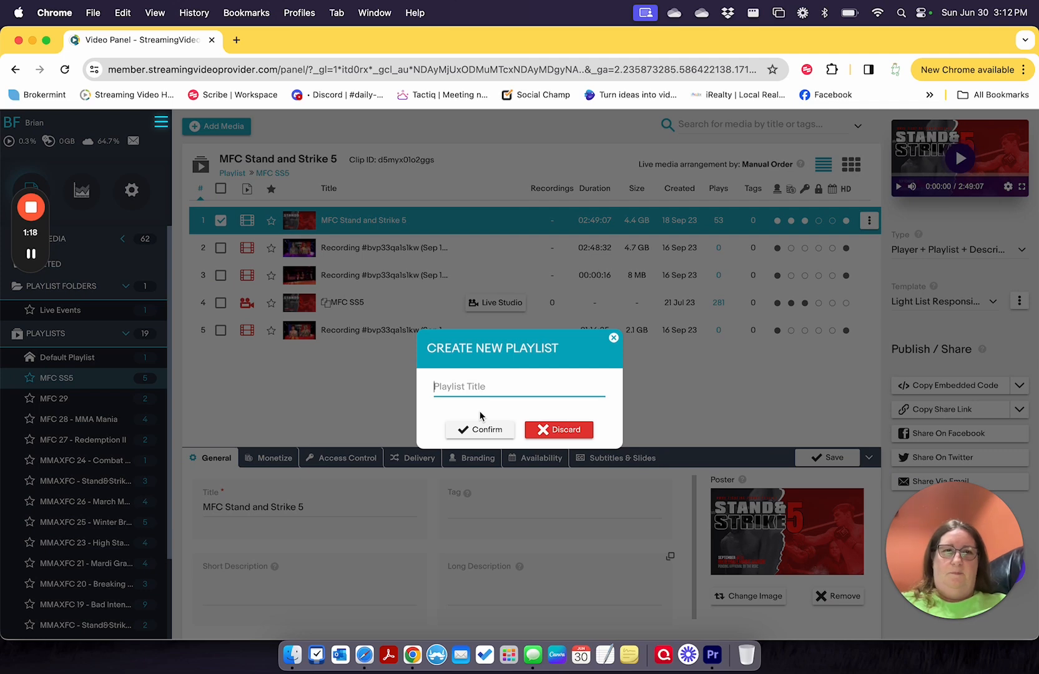
type("Summer S")
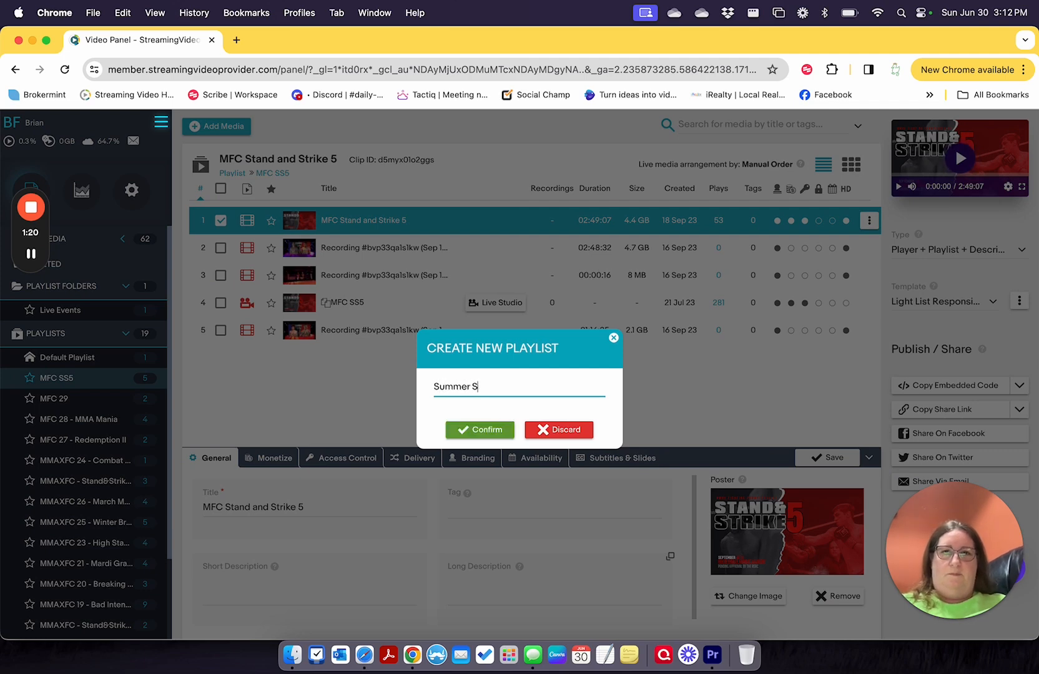
type("lam 2")
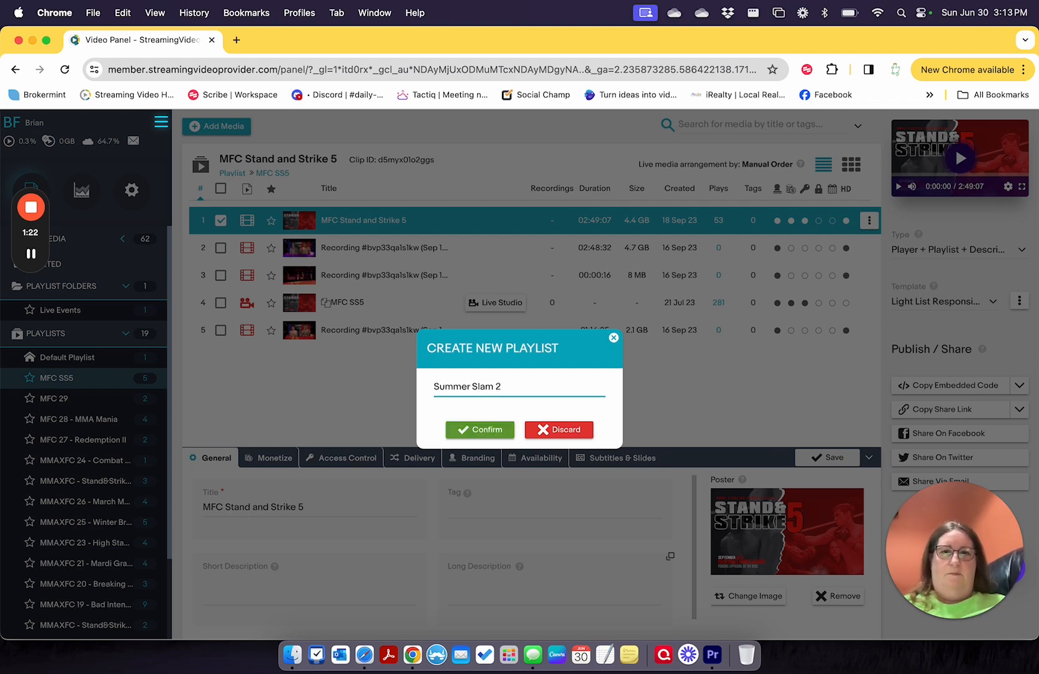
left_click(478, 432)
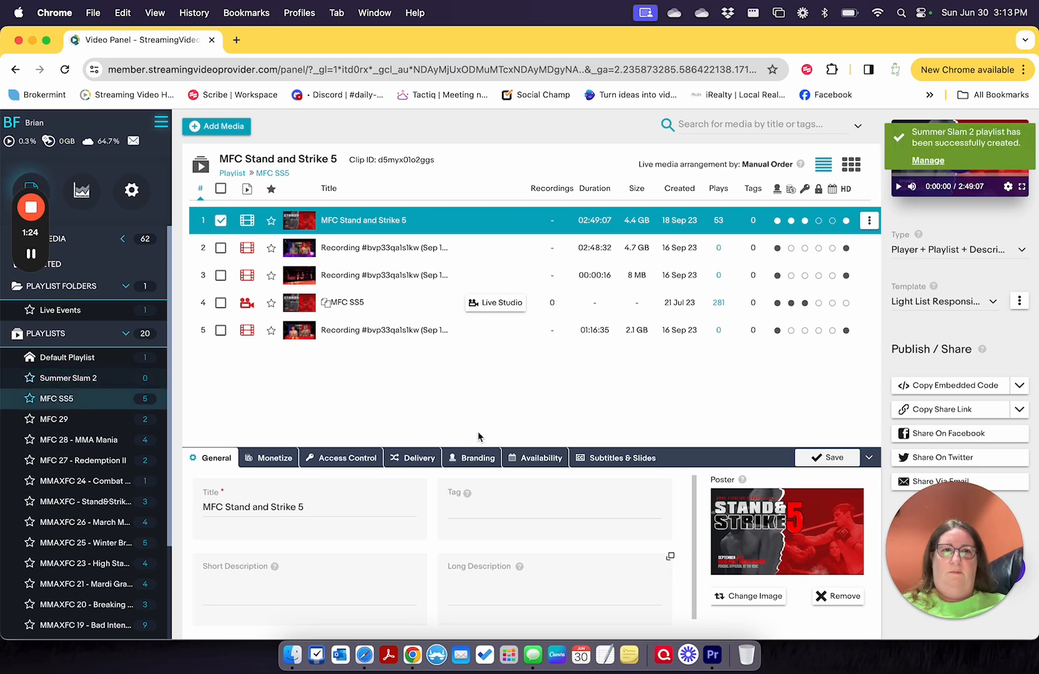
Create a live stream titled "Summer Slam 2" in the Summer Slam 2 playlist, with recording enabled
left_click(68, 378)
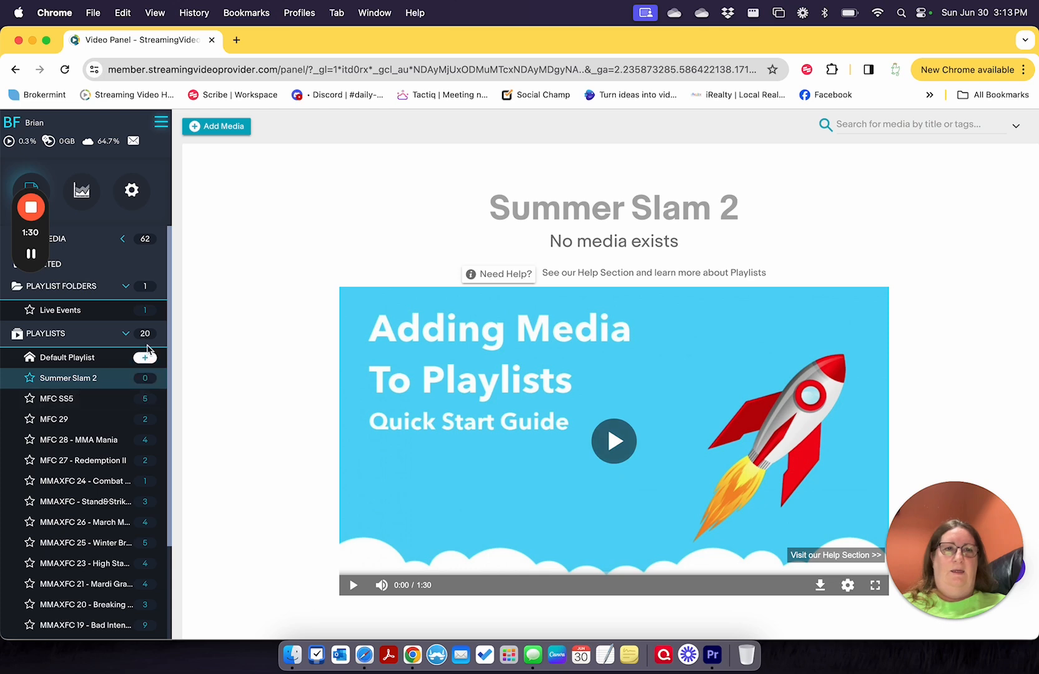
left_click(200, 128)
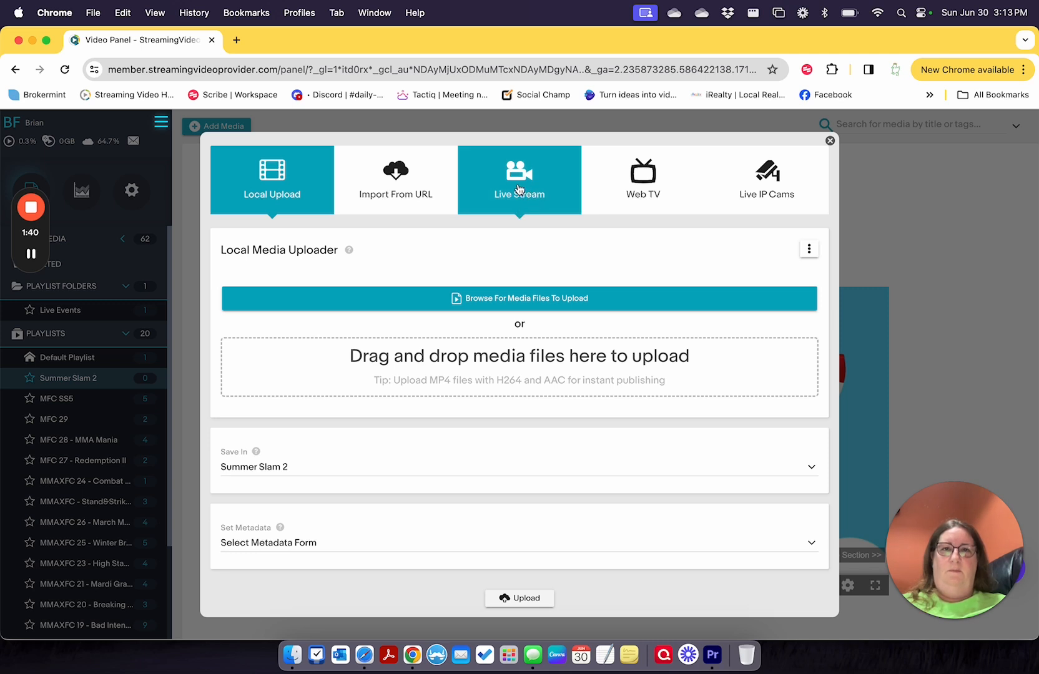
left_click(523, 190)
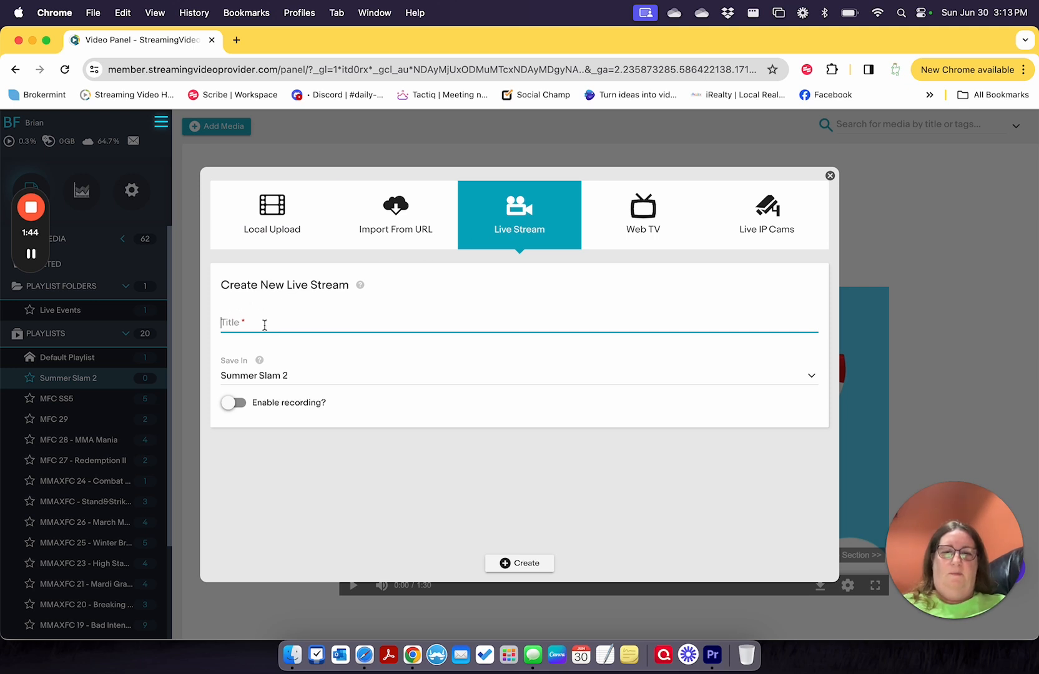
type("Summer Sla")
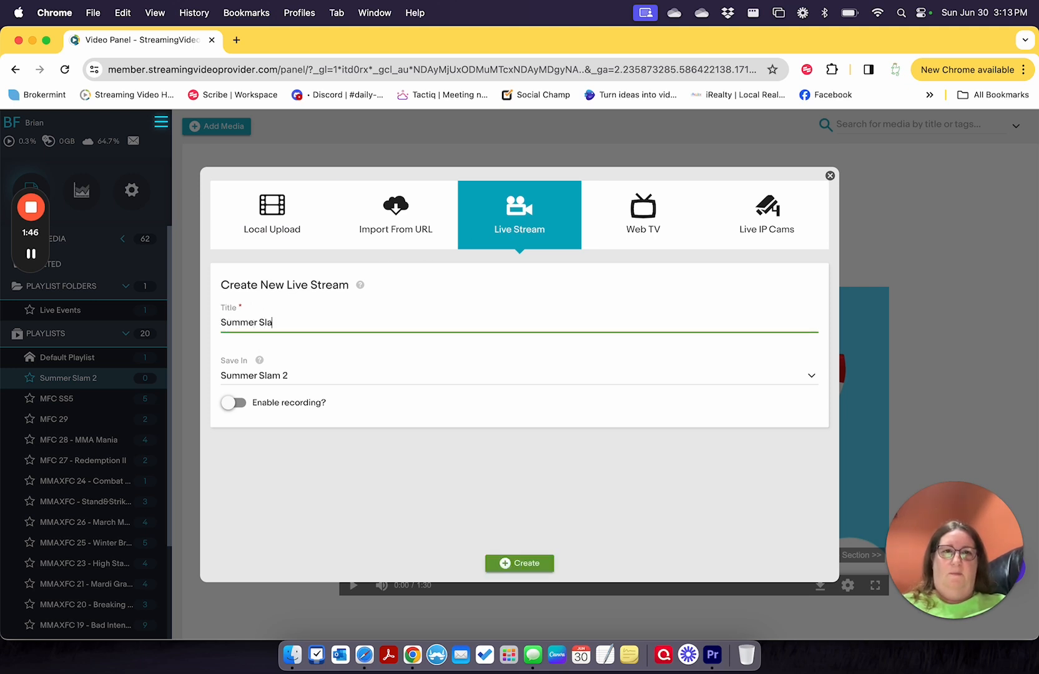
type("m 2")
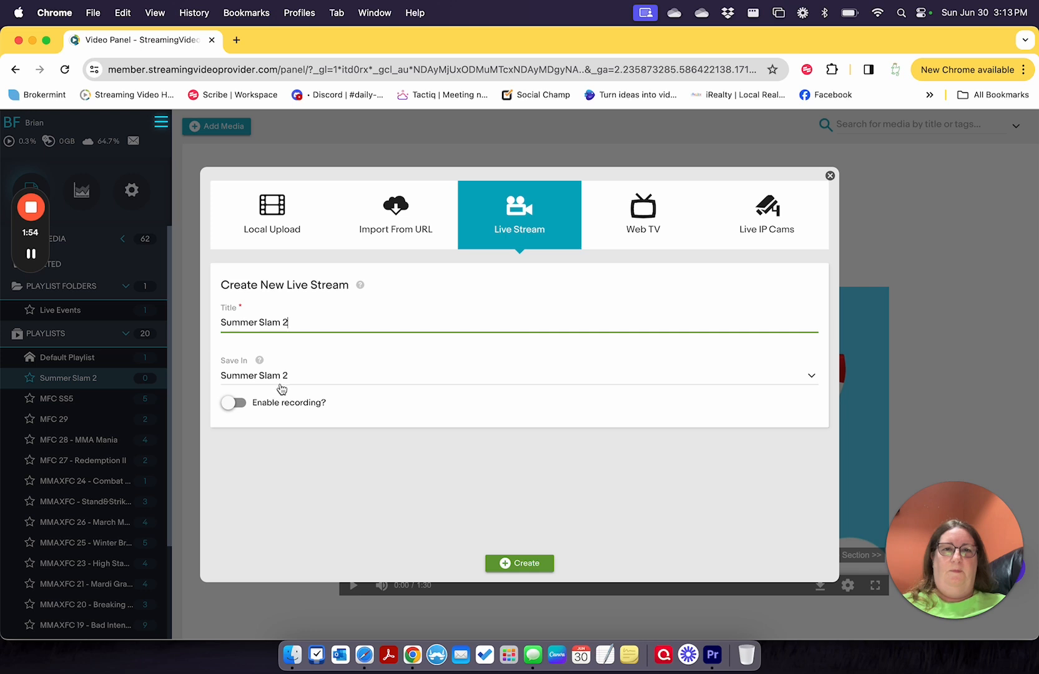
left_click(238, 404)
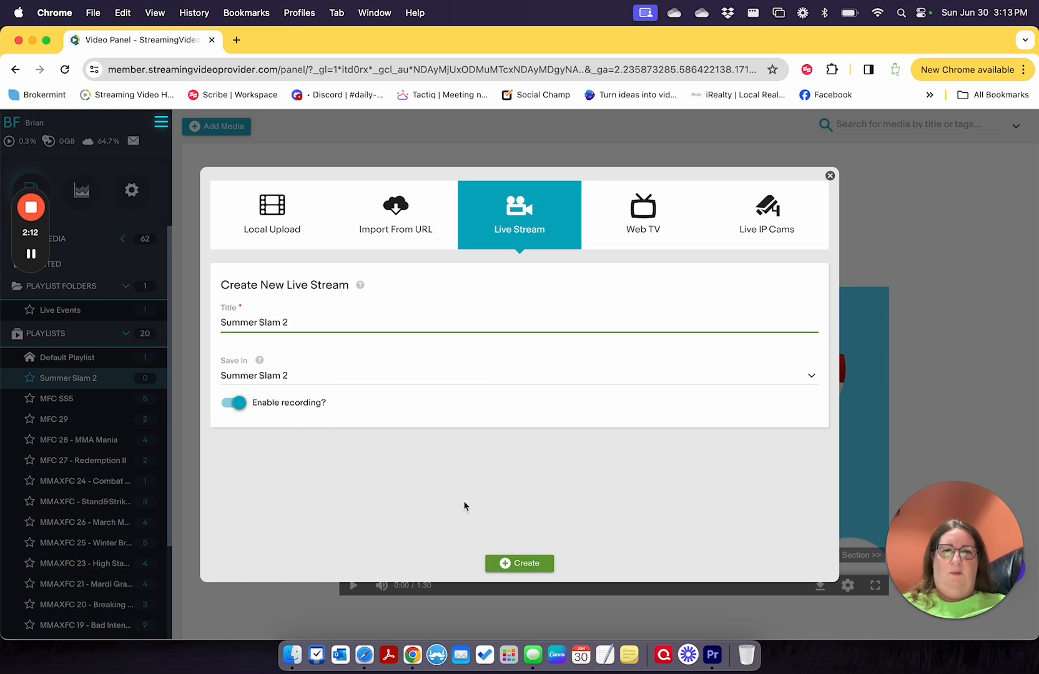
left_click(527, 565)
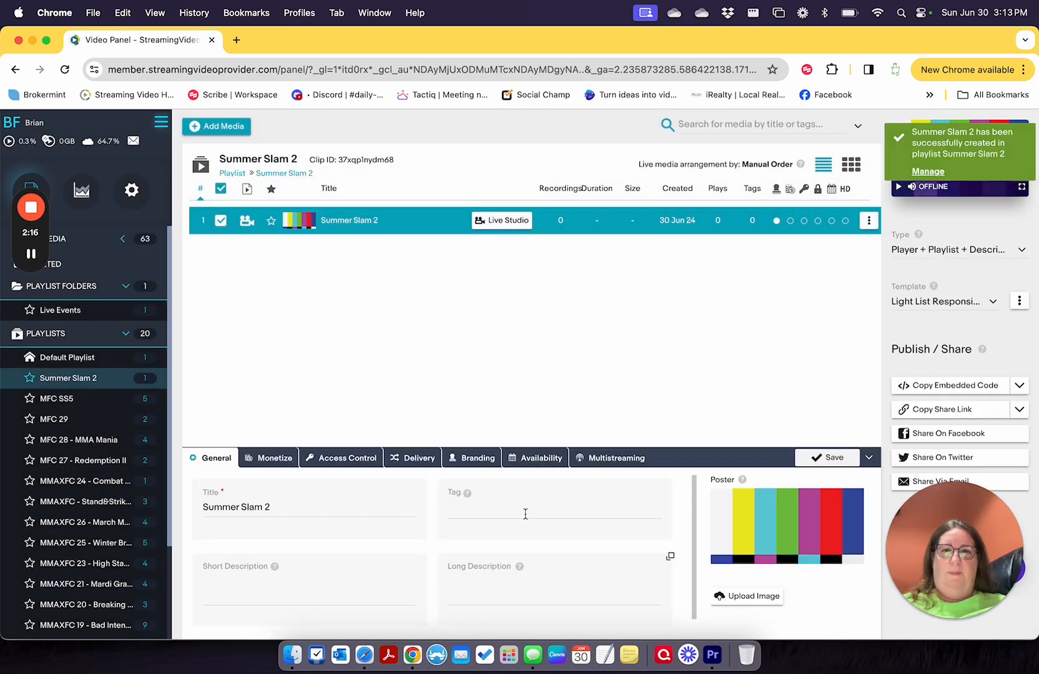
mouse_move(713, 518)
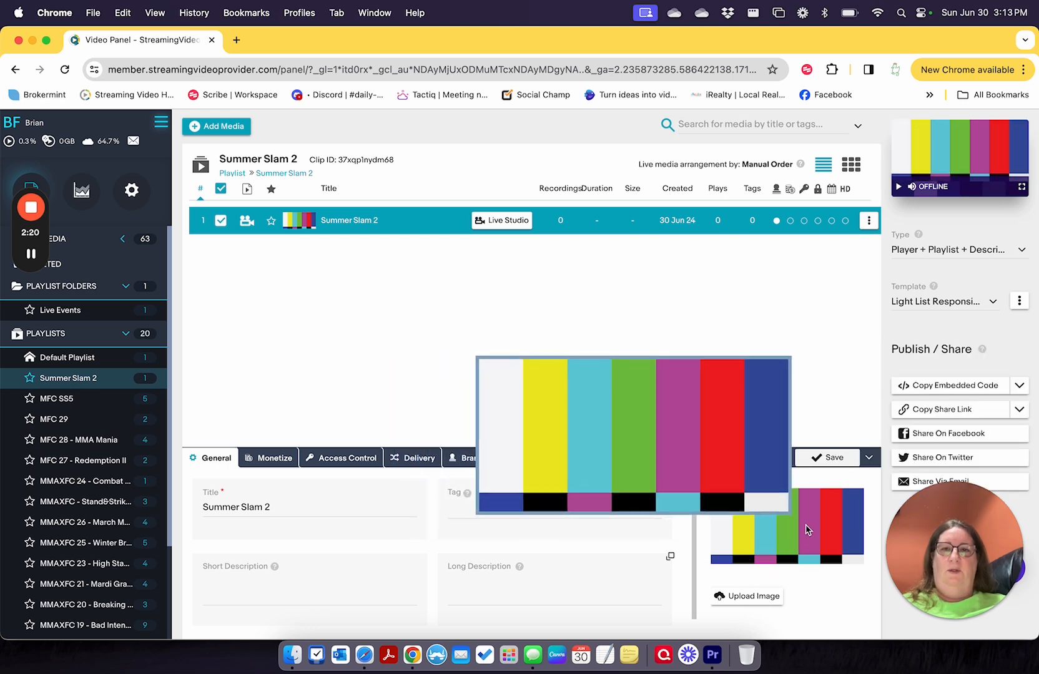
left_click(741, 600)
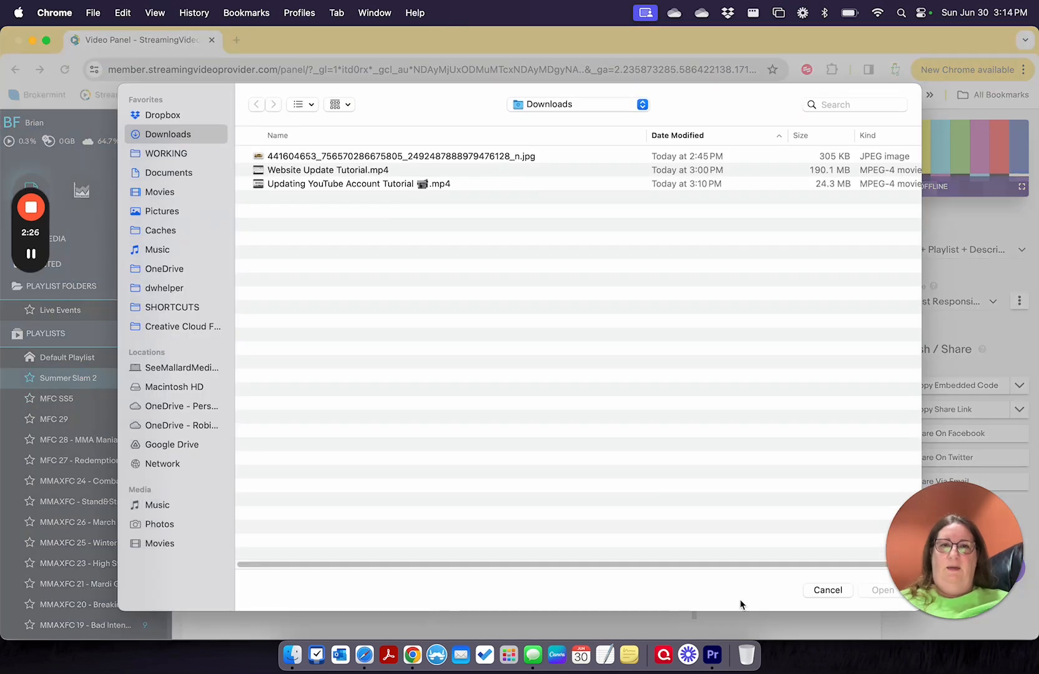
left_click(431, 158)
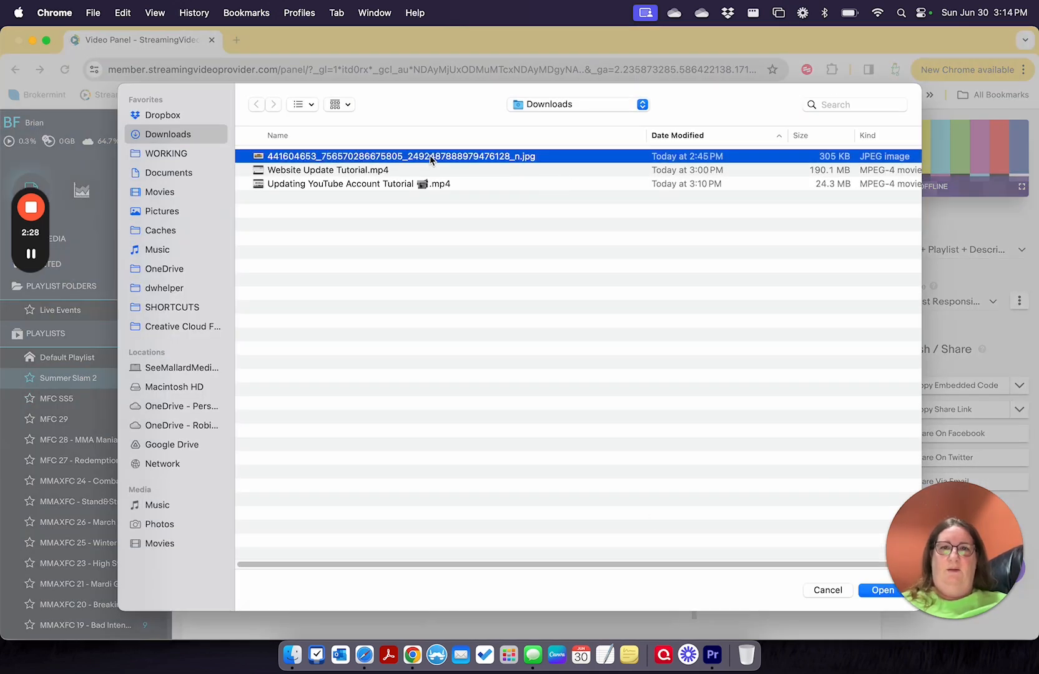
left_click(877, 590)
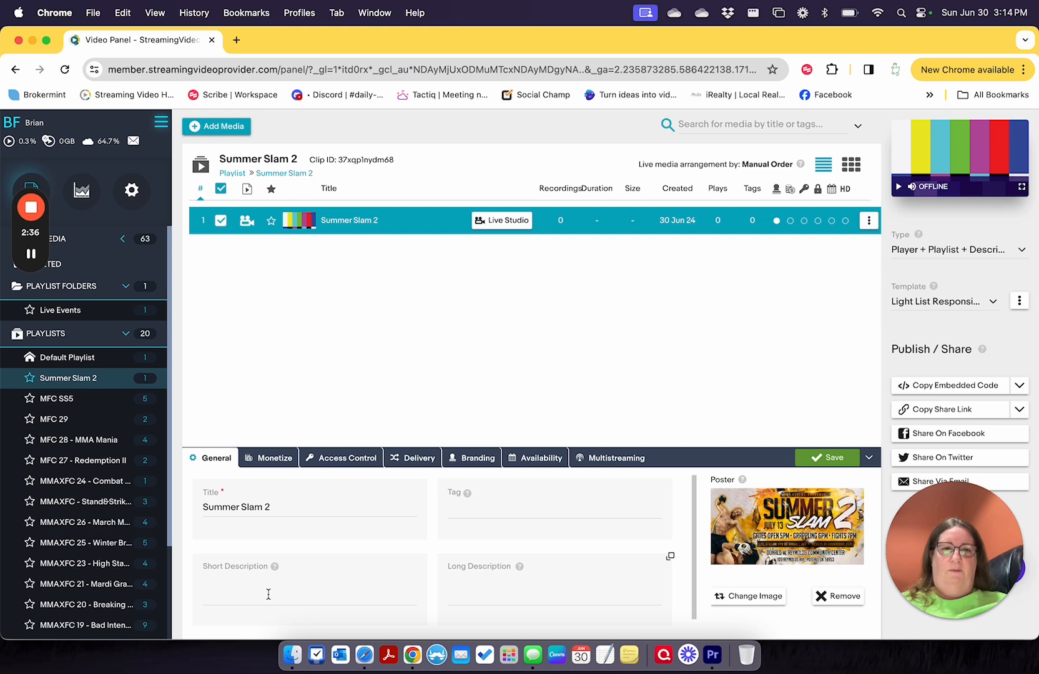
Copy the title "Summer Slam 2" into the stream's short and long descriptions and save the changes
left_click_drag(283, 505, 201, 493)
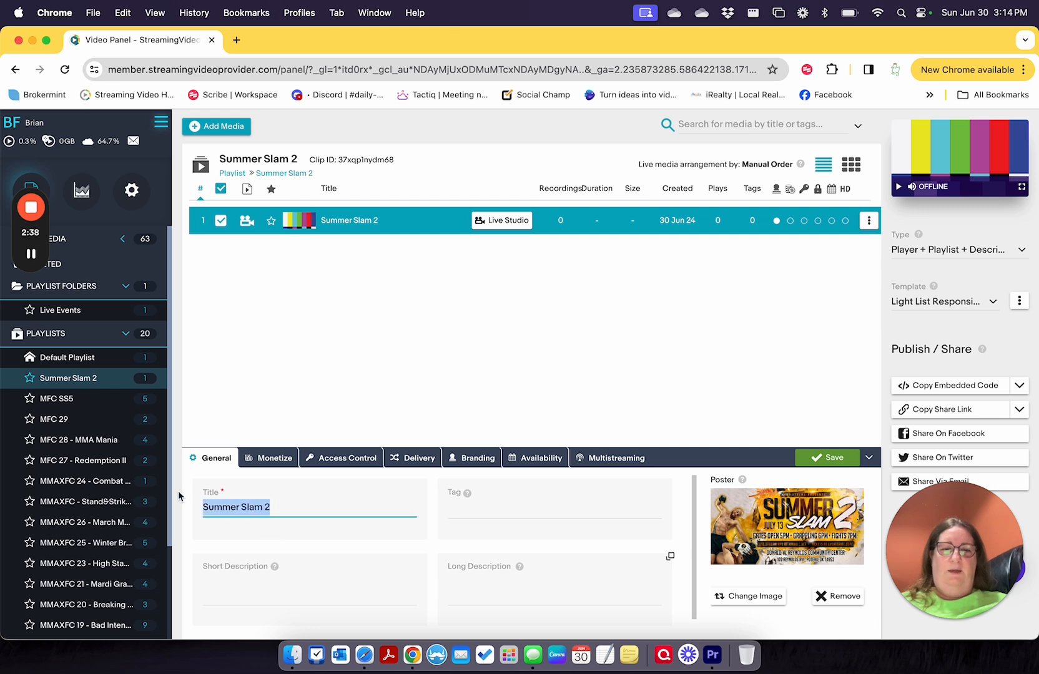
key("super+c")
left_click(226, 598)
key("super+v")
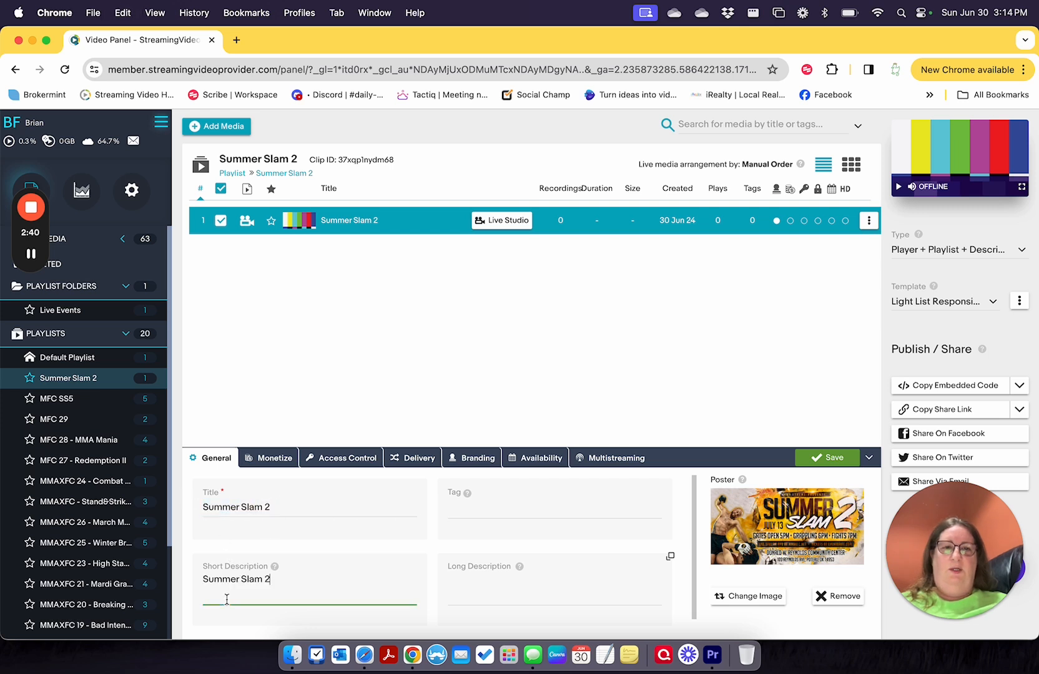
left_click(470, 599)
key("super+v")
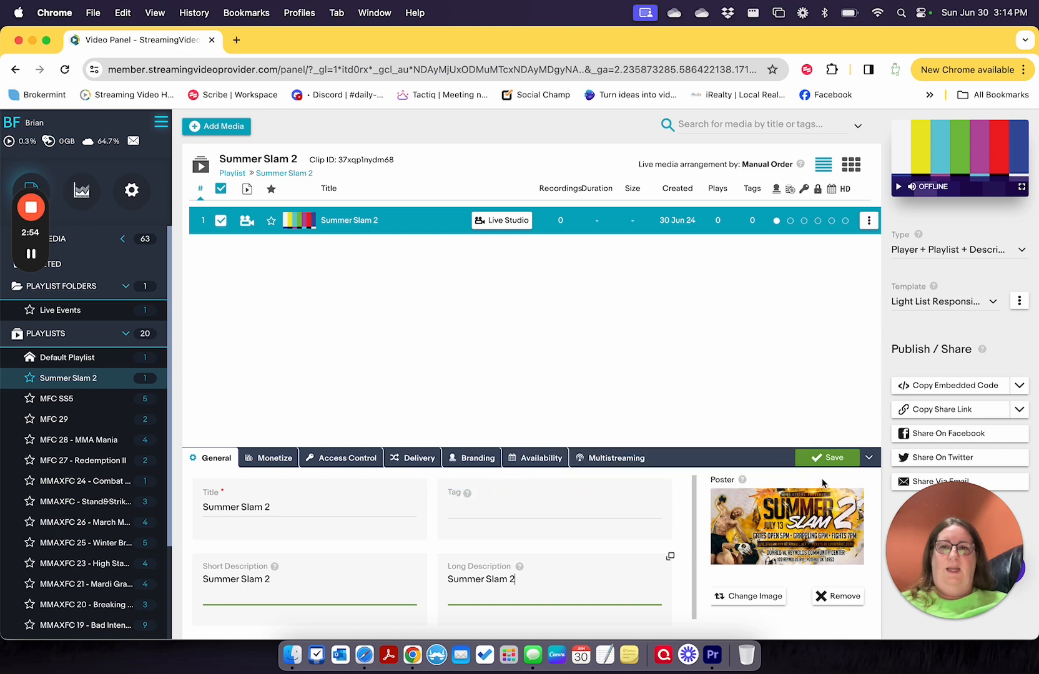
left_click(832, 459)
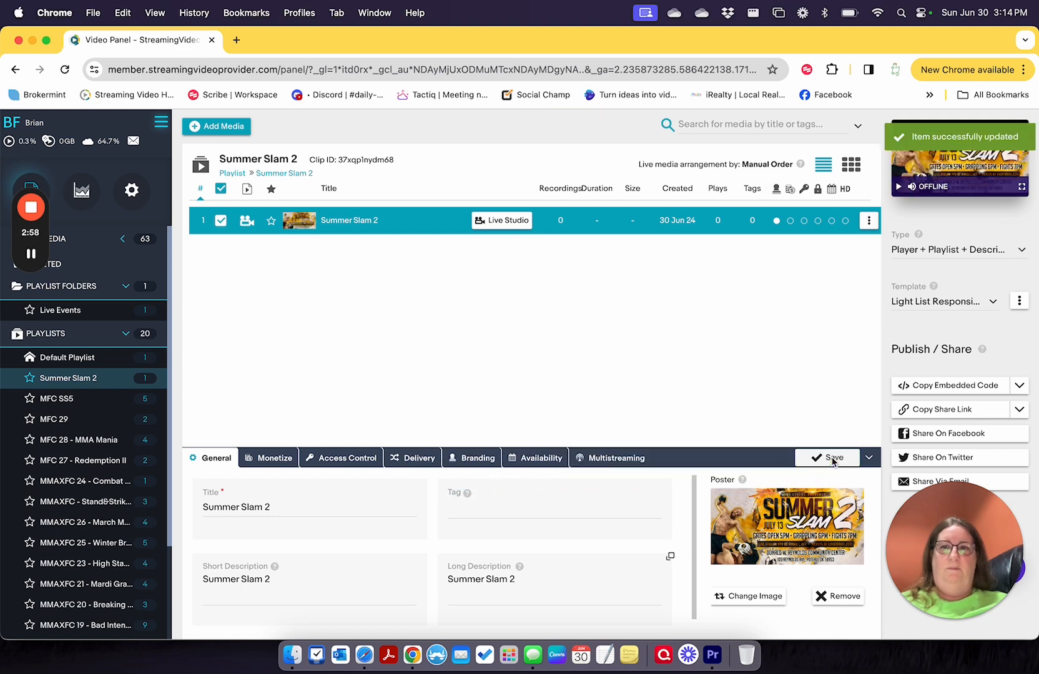
Examine the paywall options available for monetizing the Summer Slam 2 stream
left_click(270, 462)
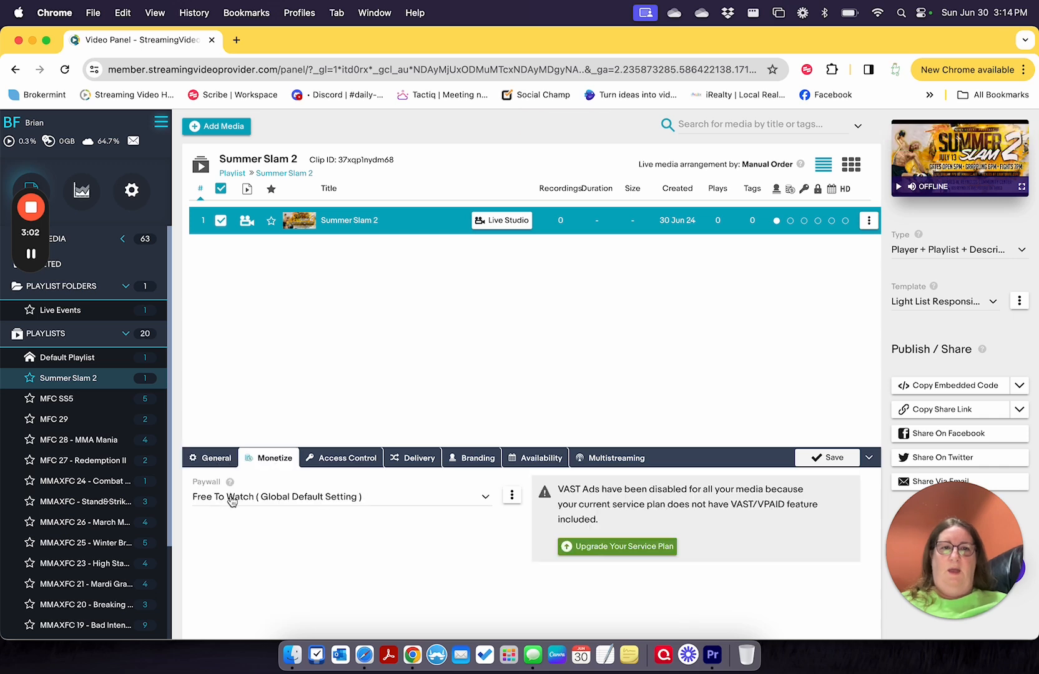
left_click(230, 499)
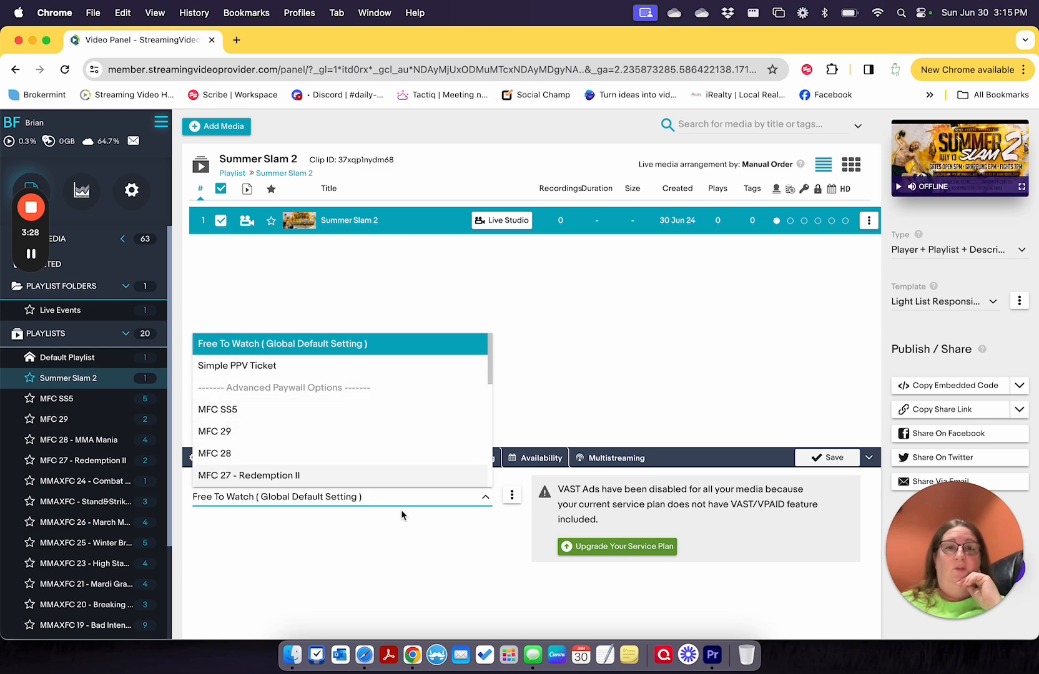
left_click(409, 523)
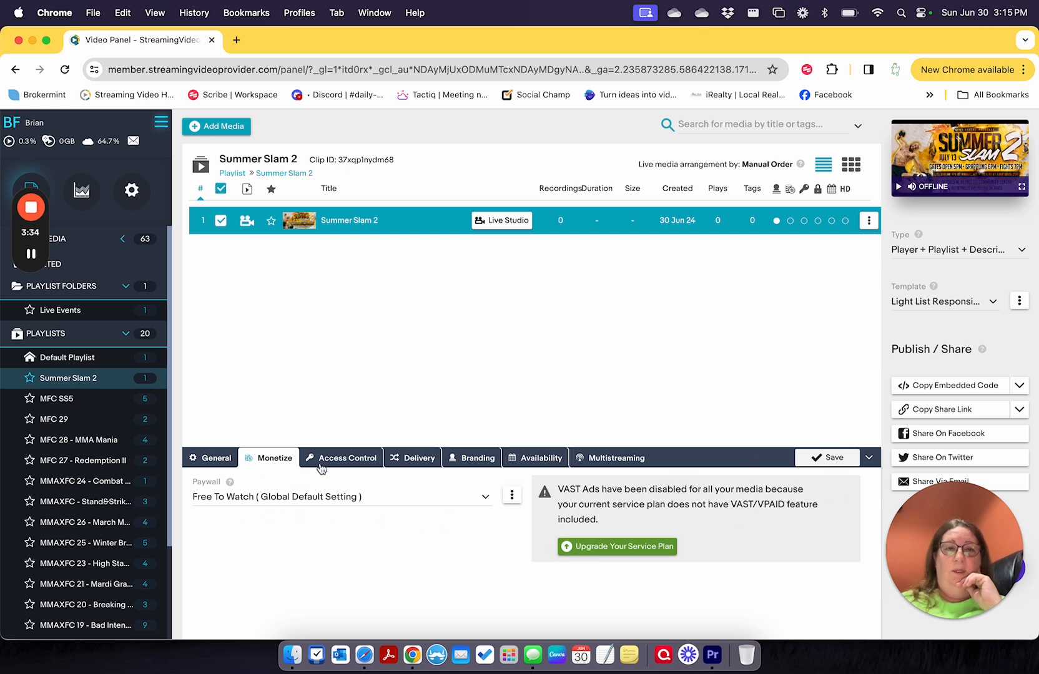
Look through the account statistics for plays, pay-per-view sales and pay-per-view ticket usage
mouse_move(33, 208)
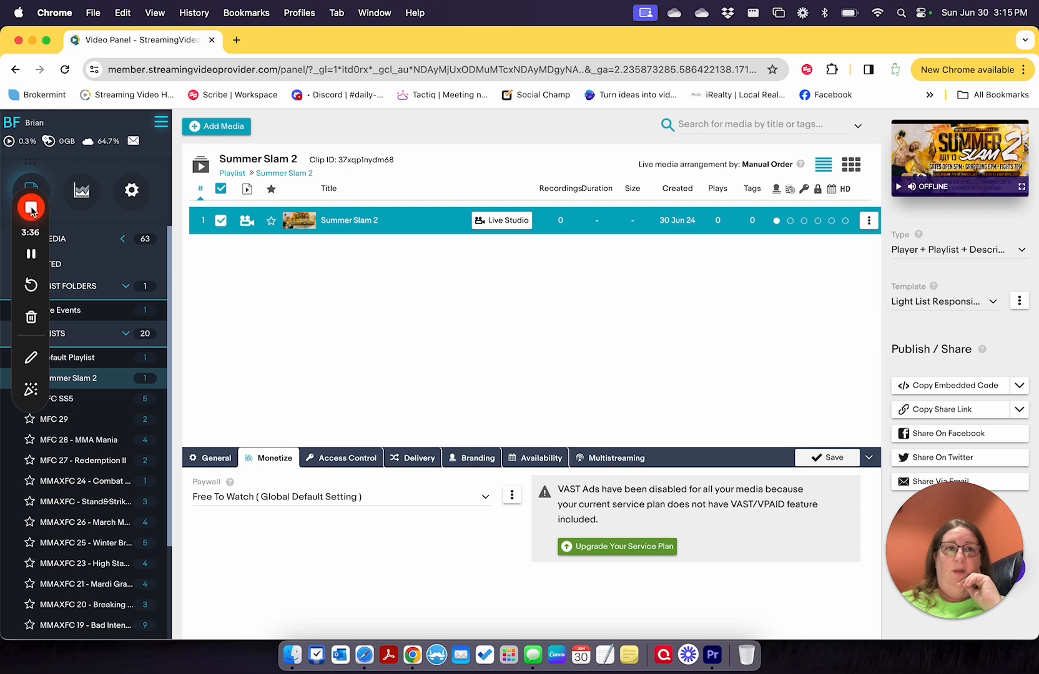
left_click_drag(24, 233, 979, 295)
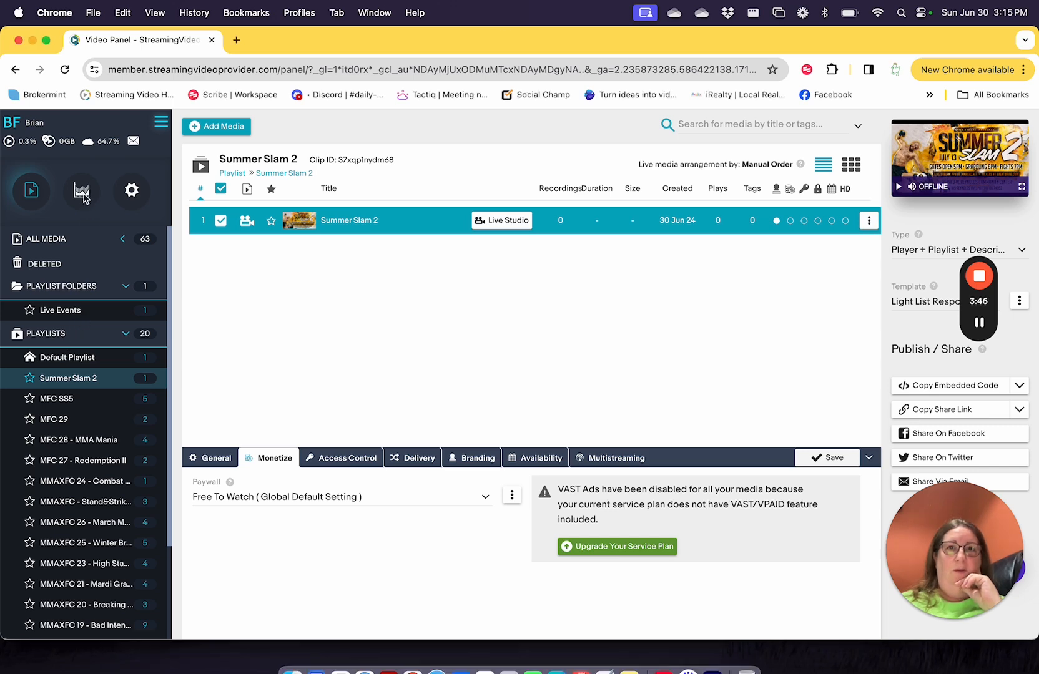
left_click(82, 194)
left_click(81, 192)
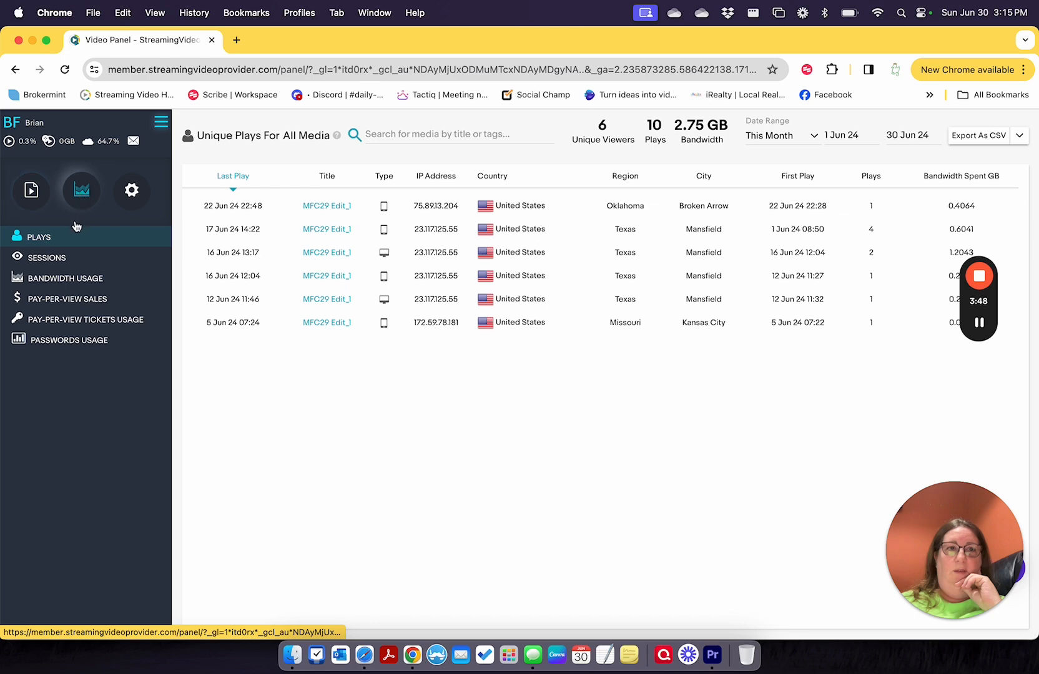
left_click(68, 301)
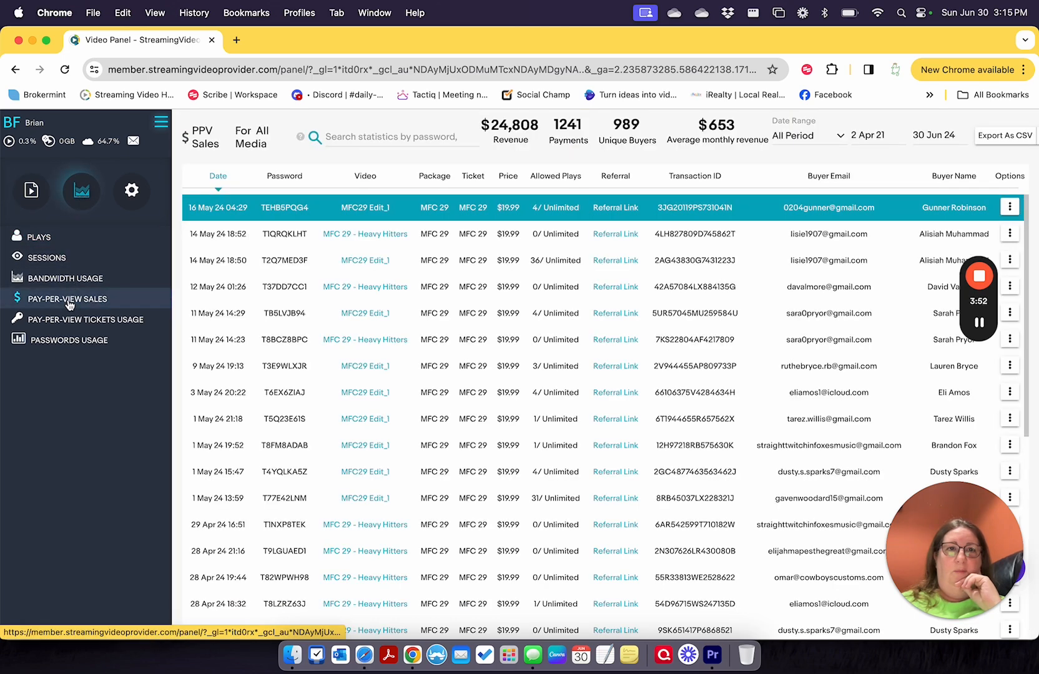
left_click(71, 320)
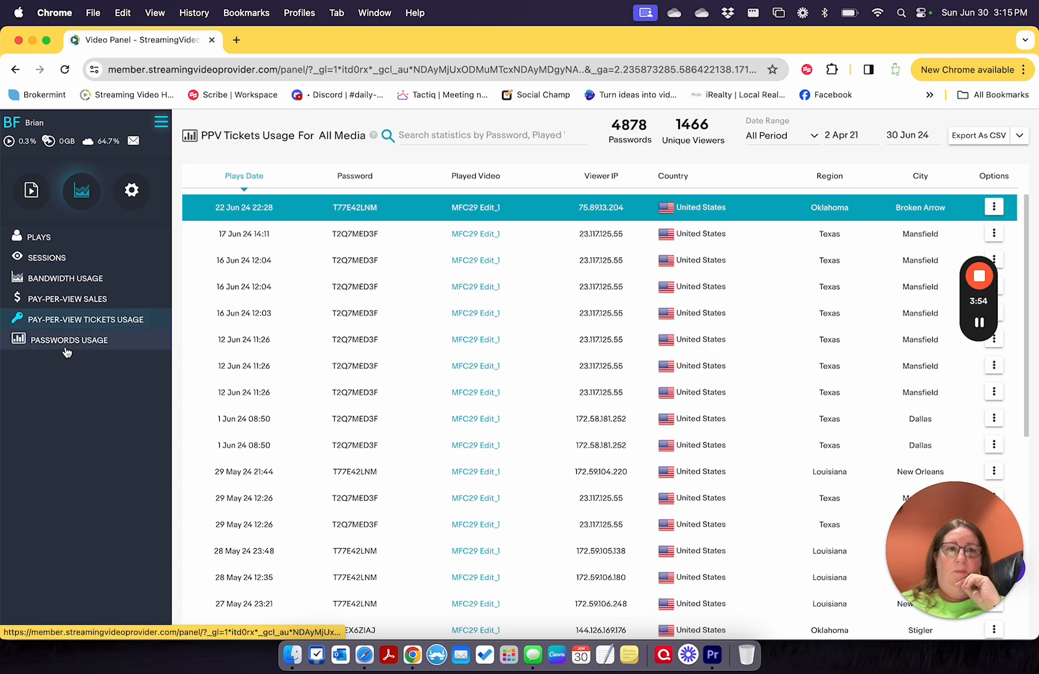
Open the pay-per-view Paywalls & Tickets setup in the account settings
left_click(131, 189)
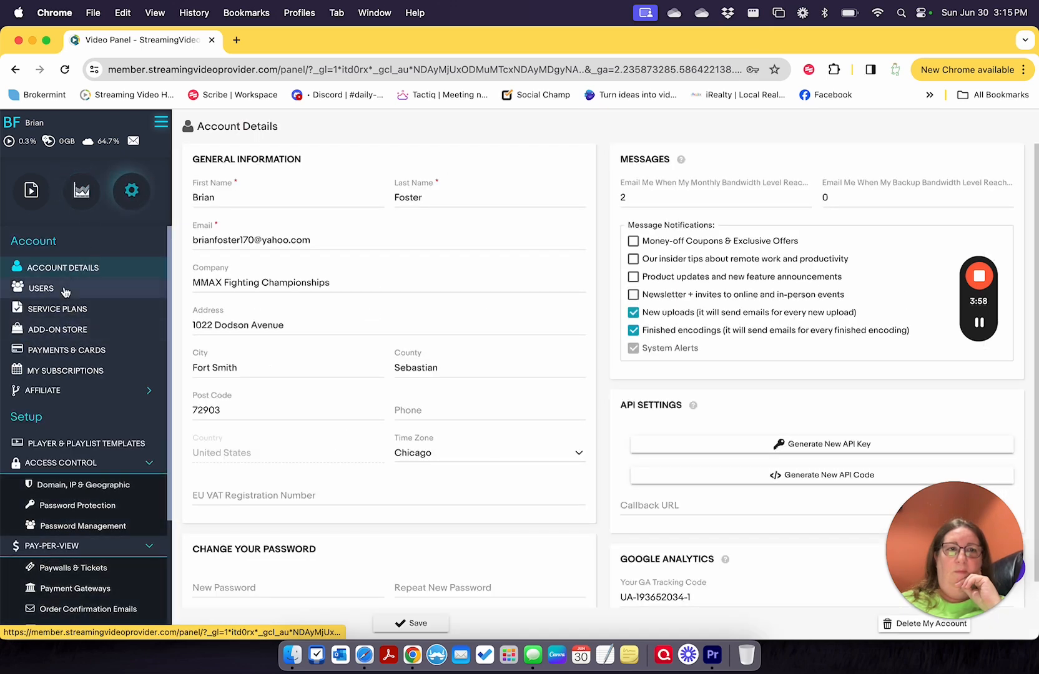
scroll(63, 426, "down", 1)
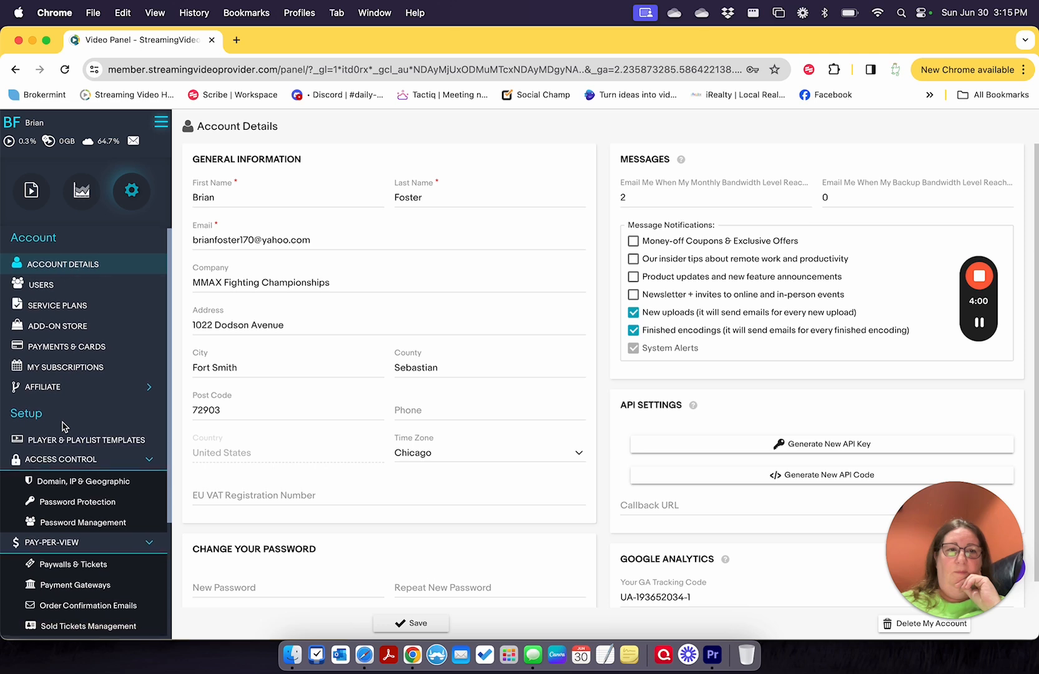
scroll(63, 426, "down", 5)
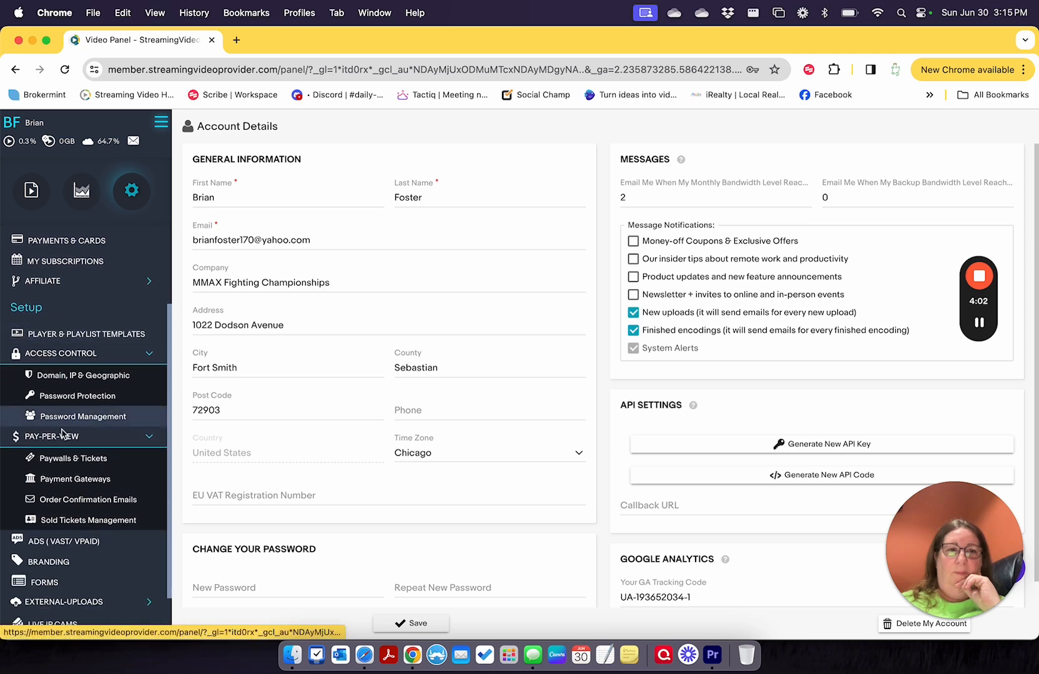
left_click(61, 462)
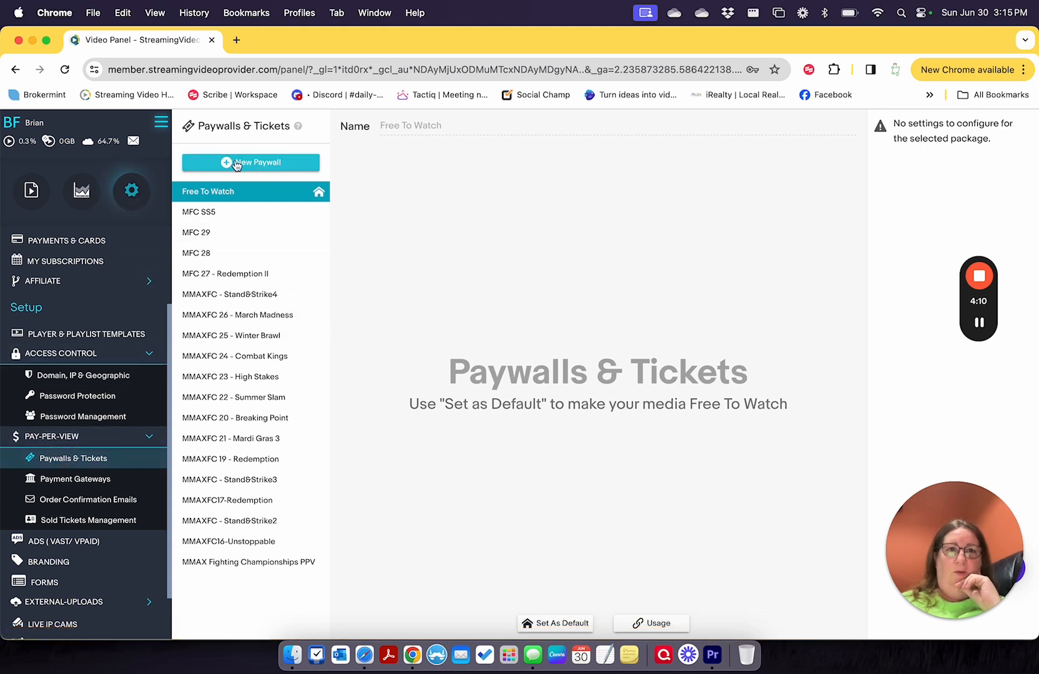
Review the existing MFC SS5 paywall's ticket settings and the list of reusable PPV tickets
left_click(227, 214)
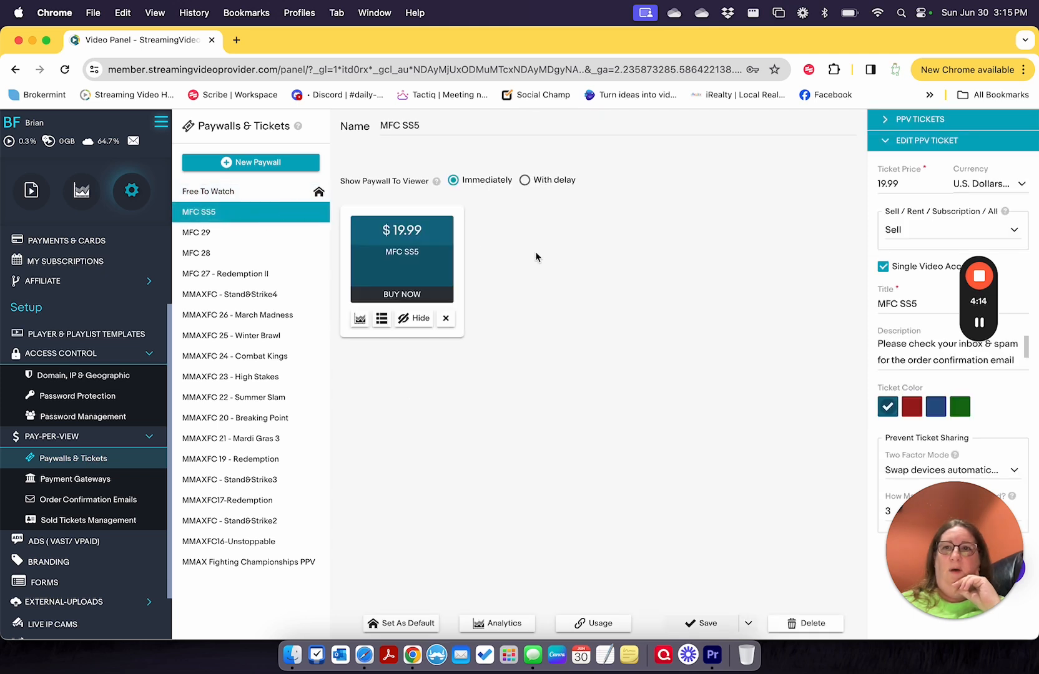
left_click_drag(990, 296, 828, 308)
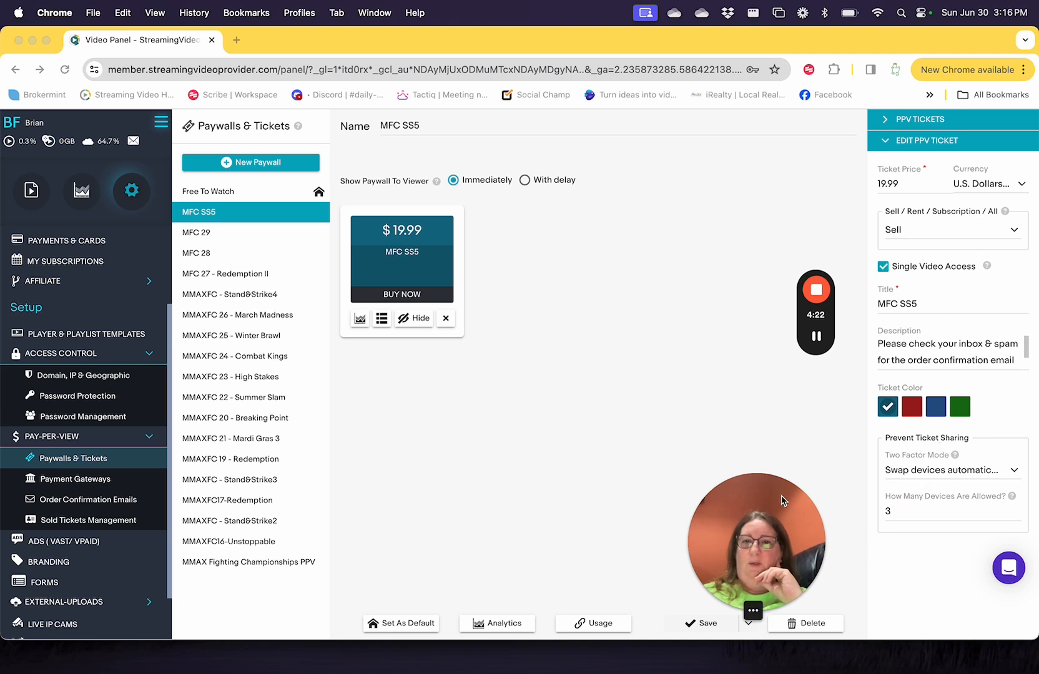
left_click_drag(782, 499, 781, 482)
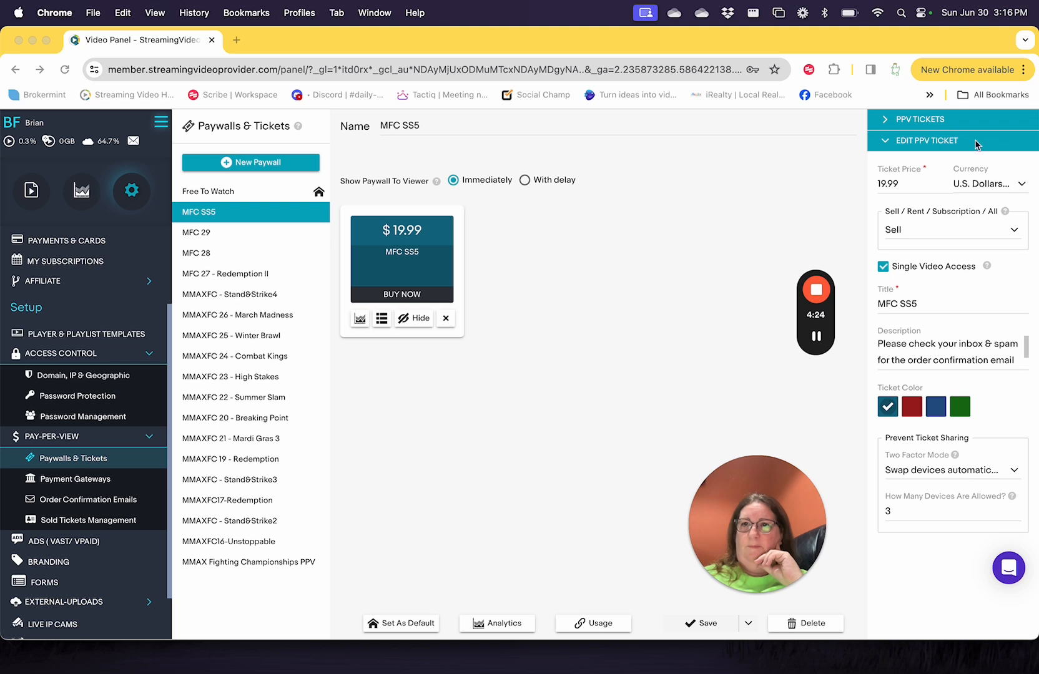
left_click(887, 123)
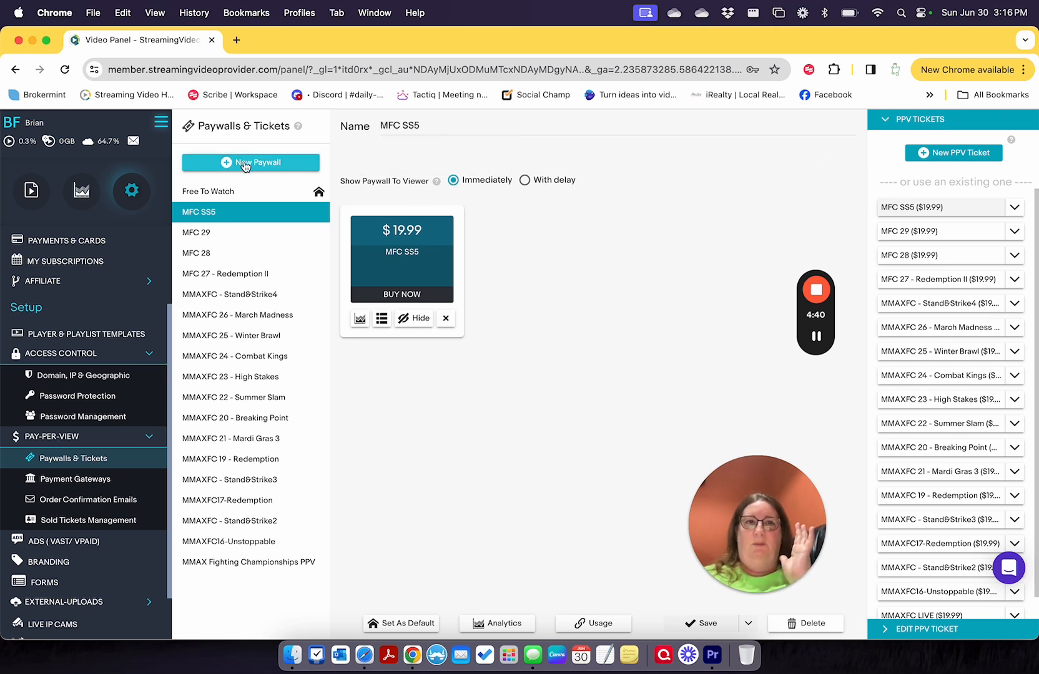
Create and save a new paywall named "Summer Slam 2"
left_click(272, 168)
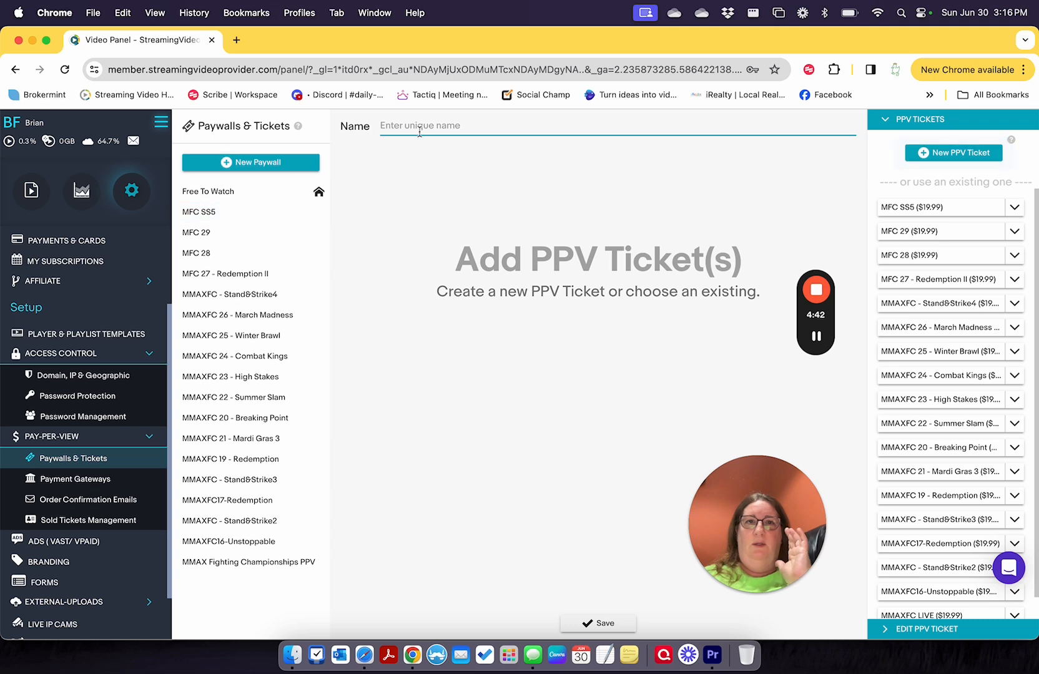
type("SS")
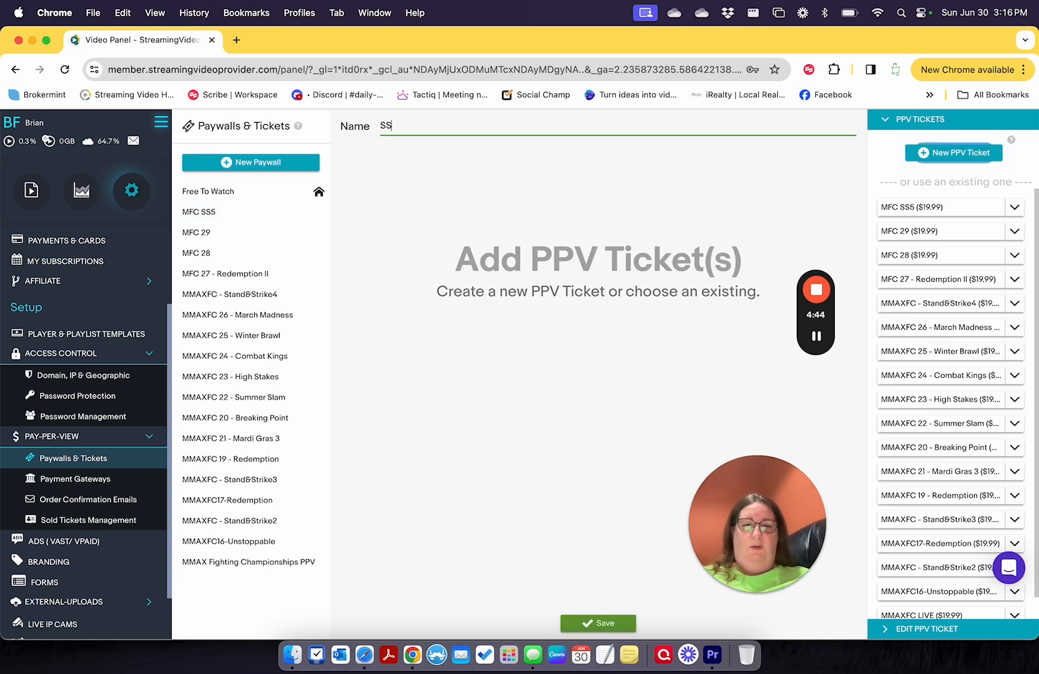
type("@")
key("BackSpace")
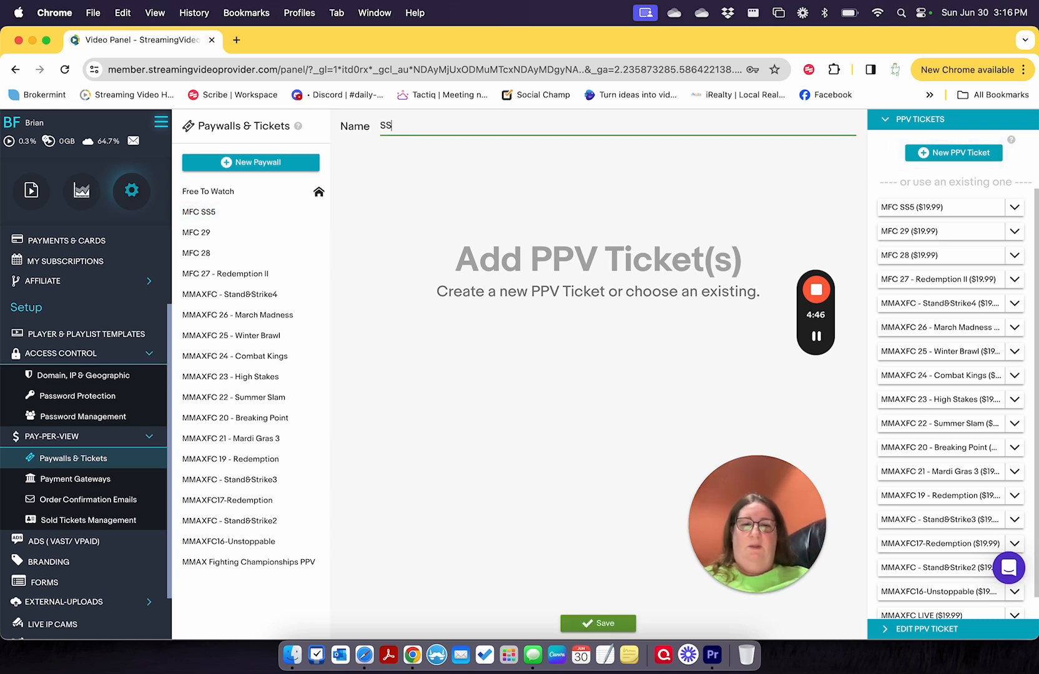
key("BackSpace")
key("BackSpace")
type("Su")
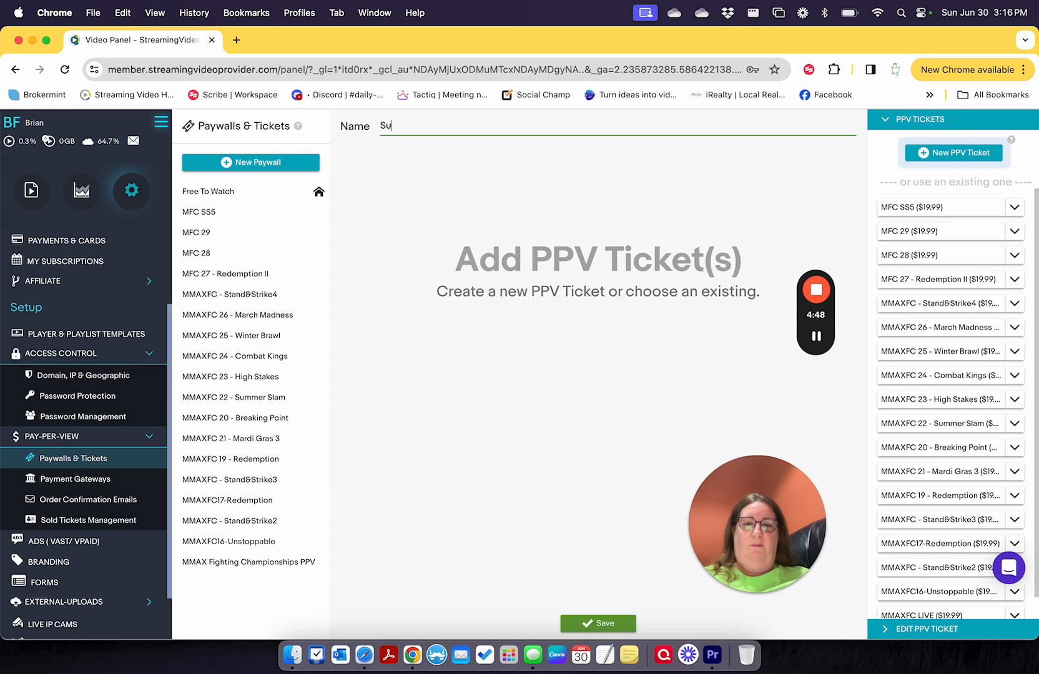
type("mmerSl")
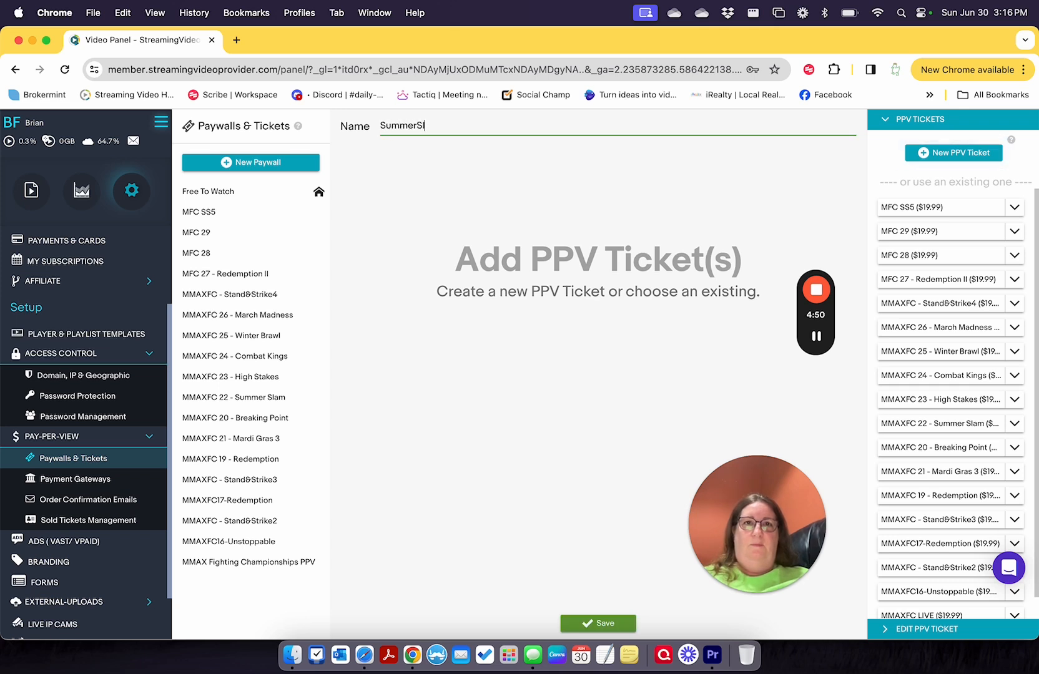
type("am")
key("BackSpace")
key("BackSpace")
key("BackSpace")
key("BackSpace")
type("Slam 2")
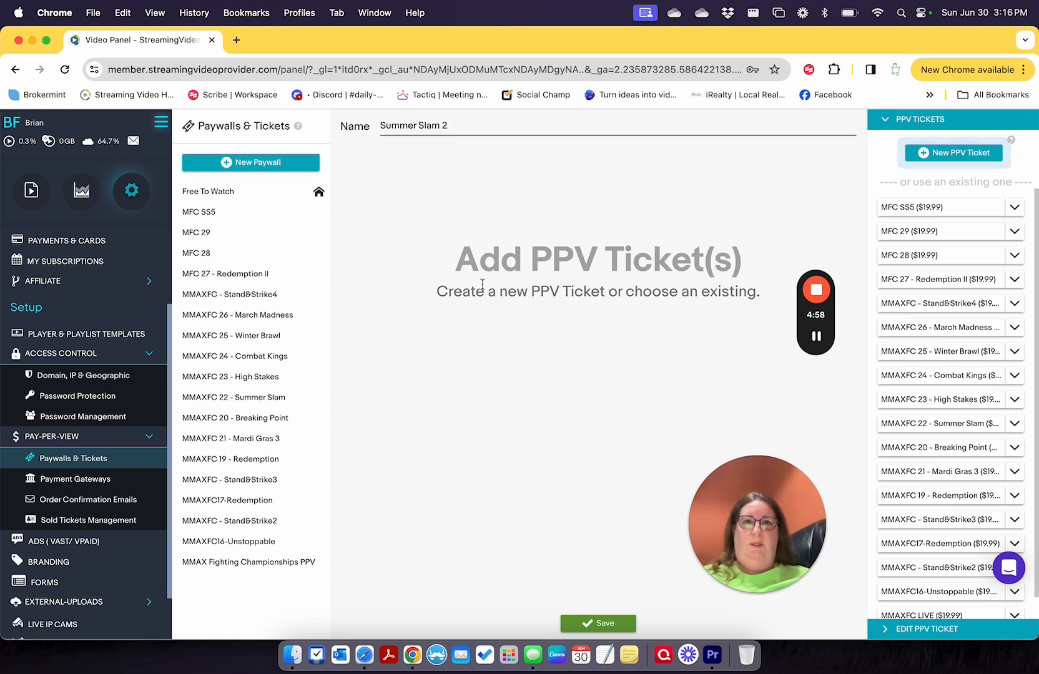
left_click(599, 623)
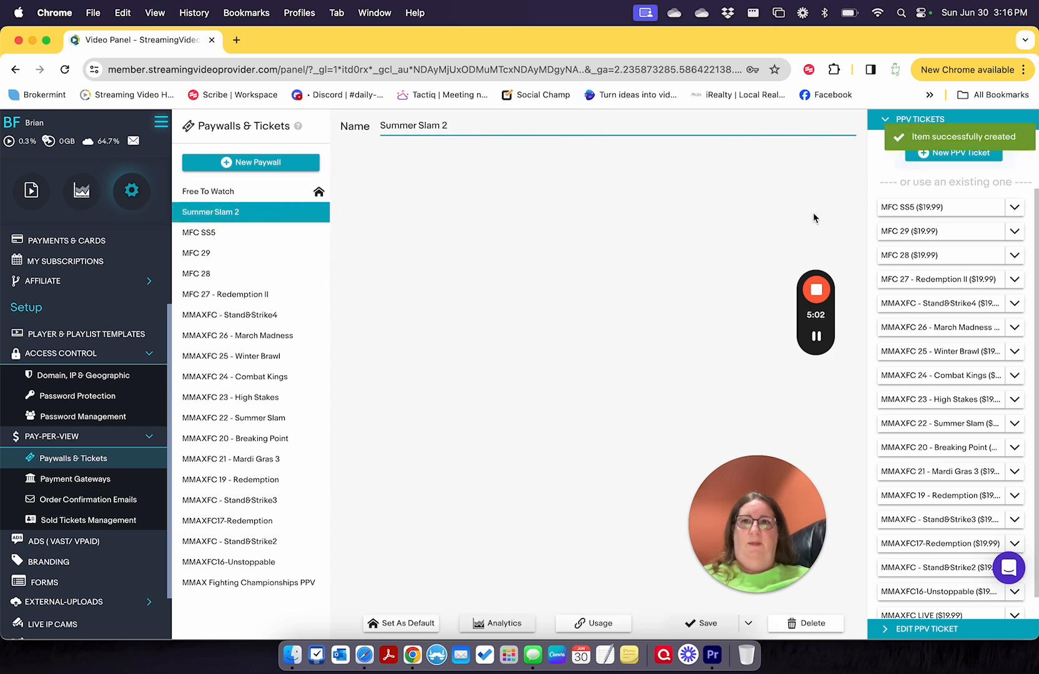
Add a new PPV ticket to the Summer Slam 2 paywall, priced at 19.99 in U.S. Dollars (USD)
left_click(946, 154)
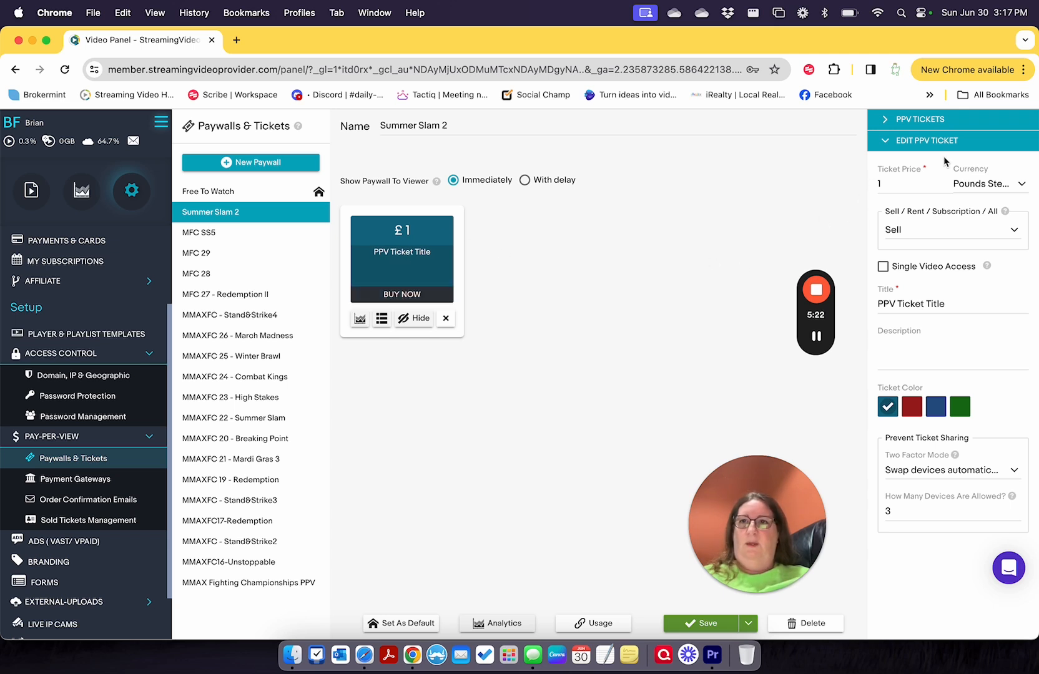
left_click(932, 184)
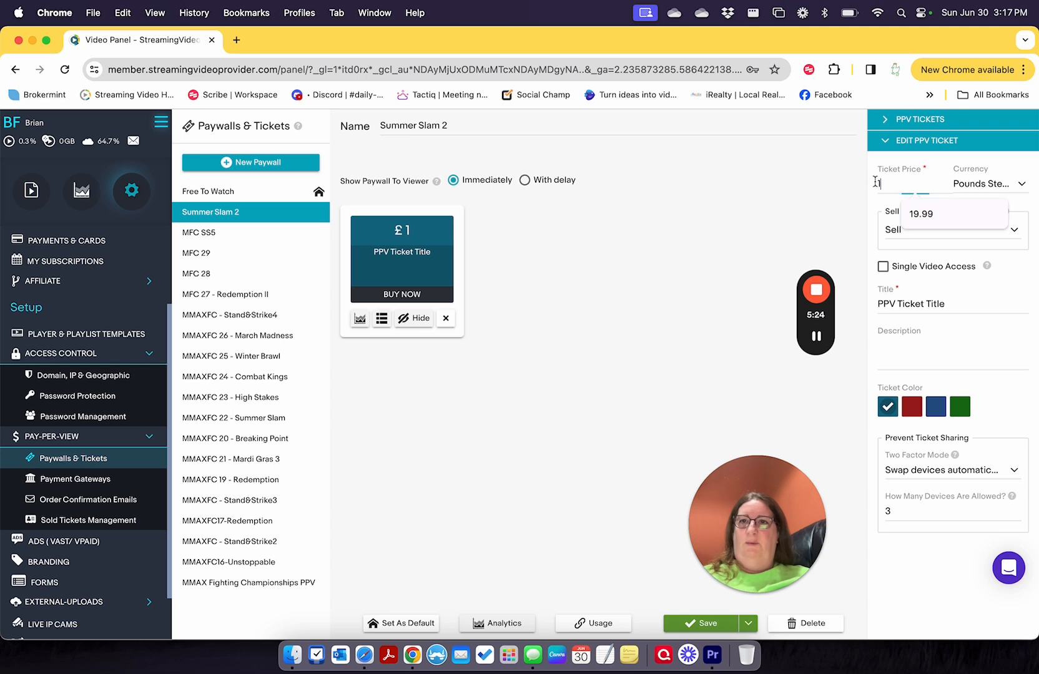
left_click(922, 216)
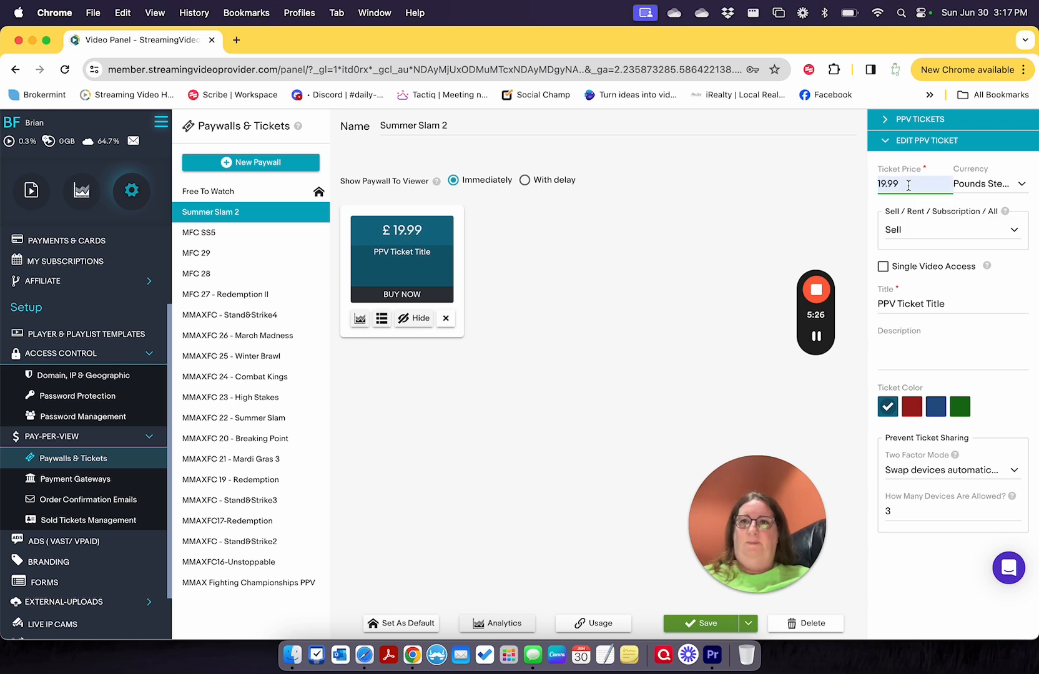
left_click(1021, 184)
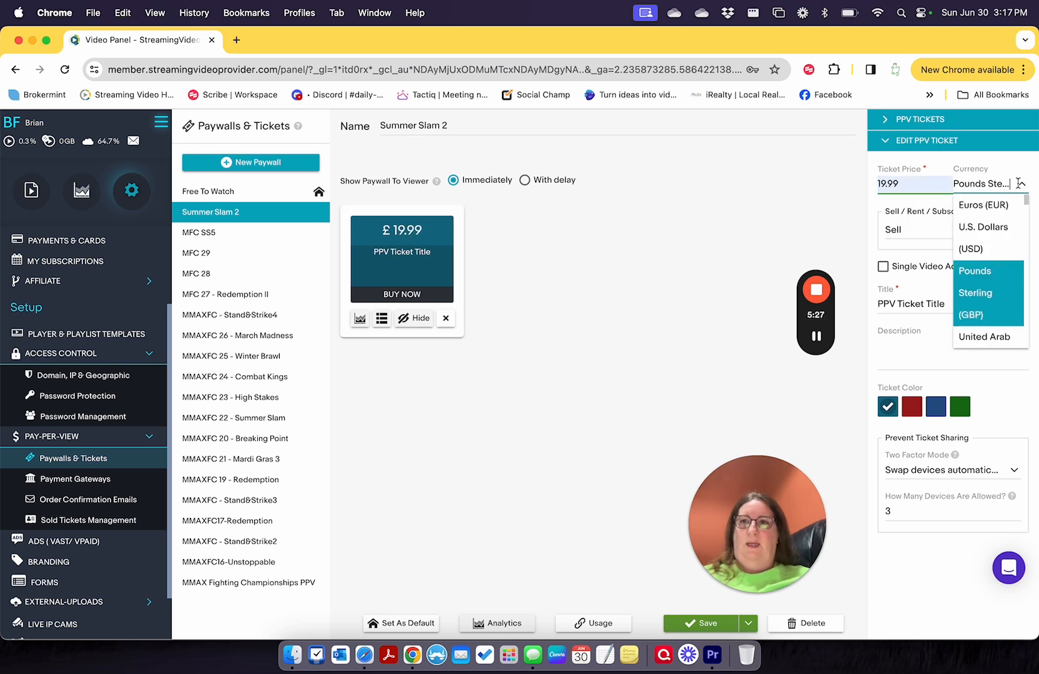
left_click(987, 230)
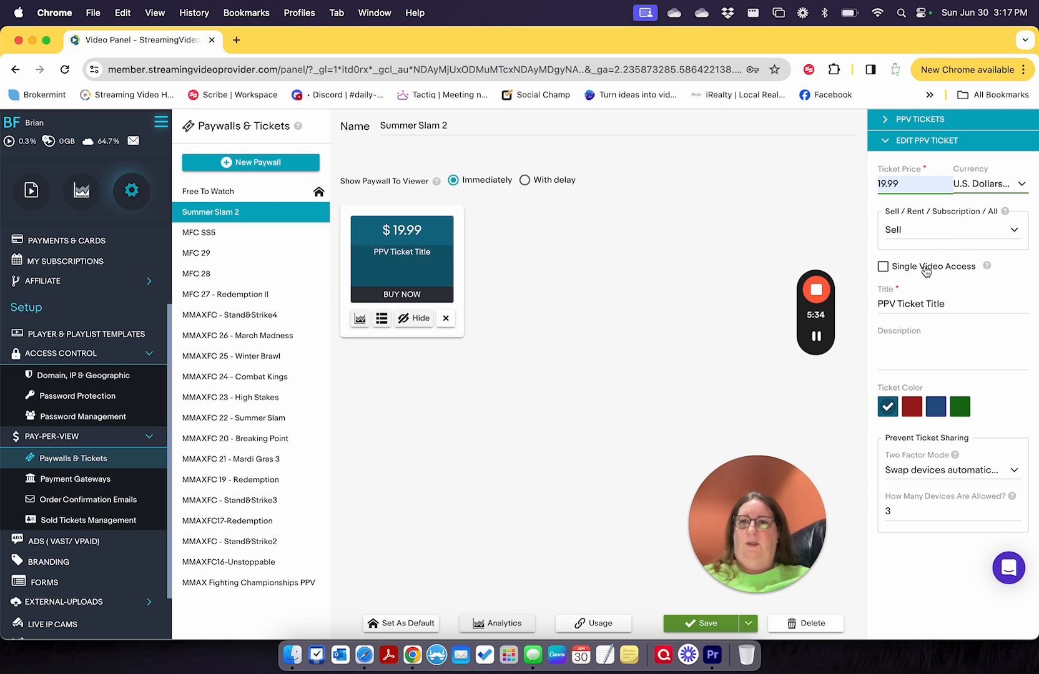
Enable Single Video Access on the new ticket, title it "Summer Slam 2" and color it red
mouse_move(988, 267)
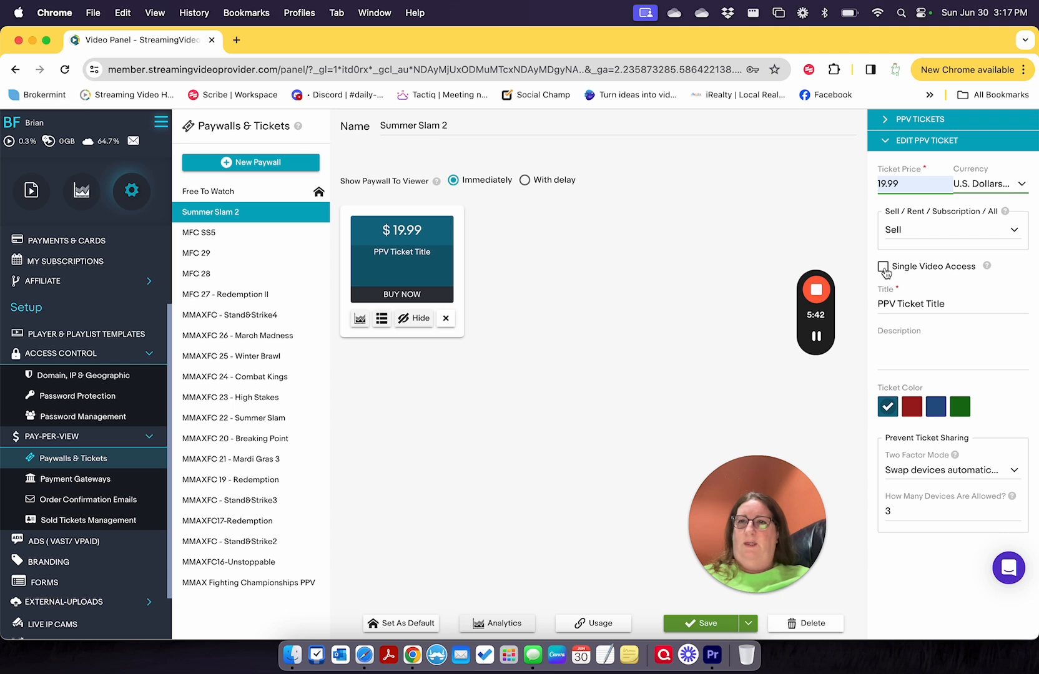
left_click(883, 267)
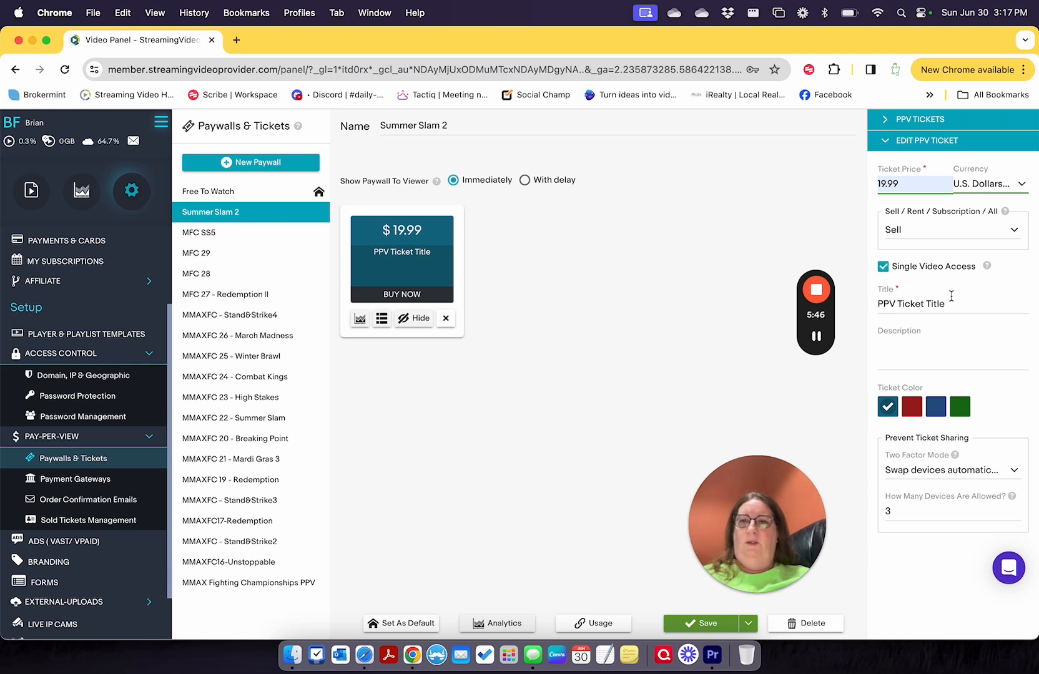
left_click_drag(961, 305, 882, 296)
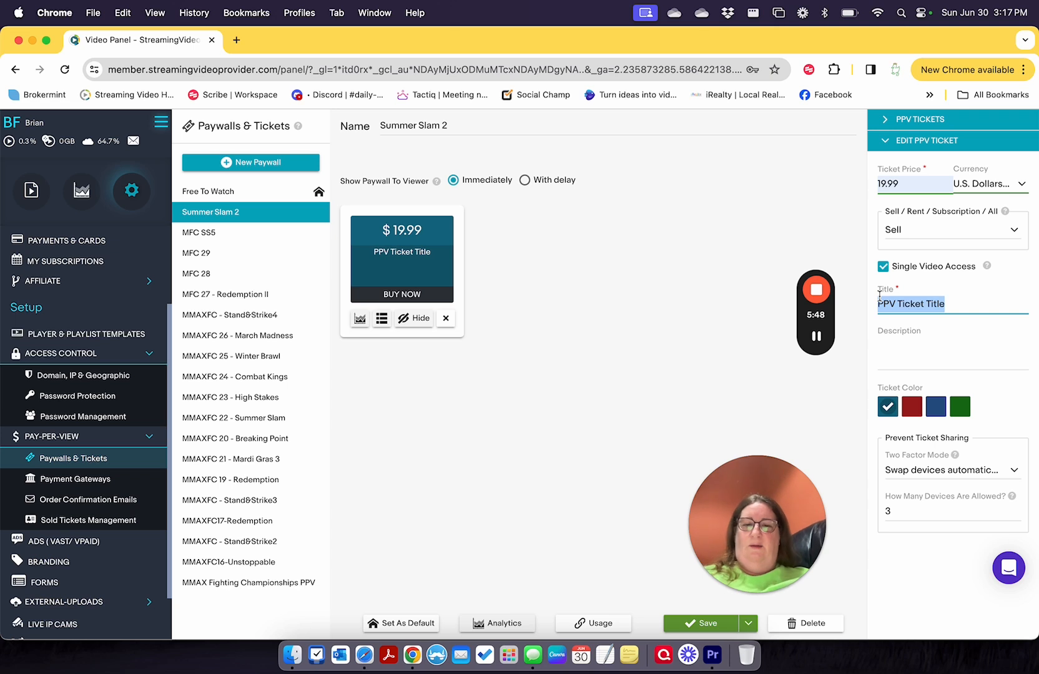
type("Summer Slam 2")
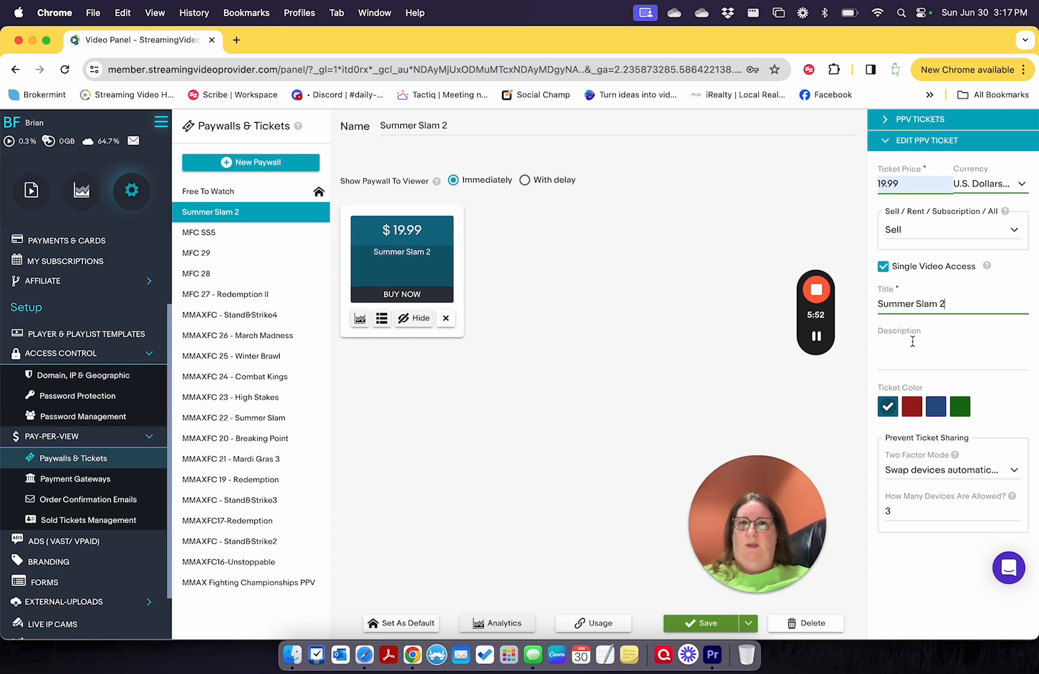
left_click(912, 408)
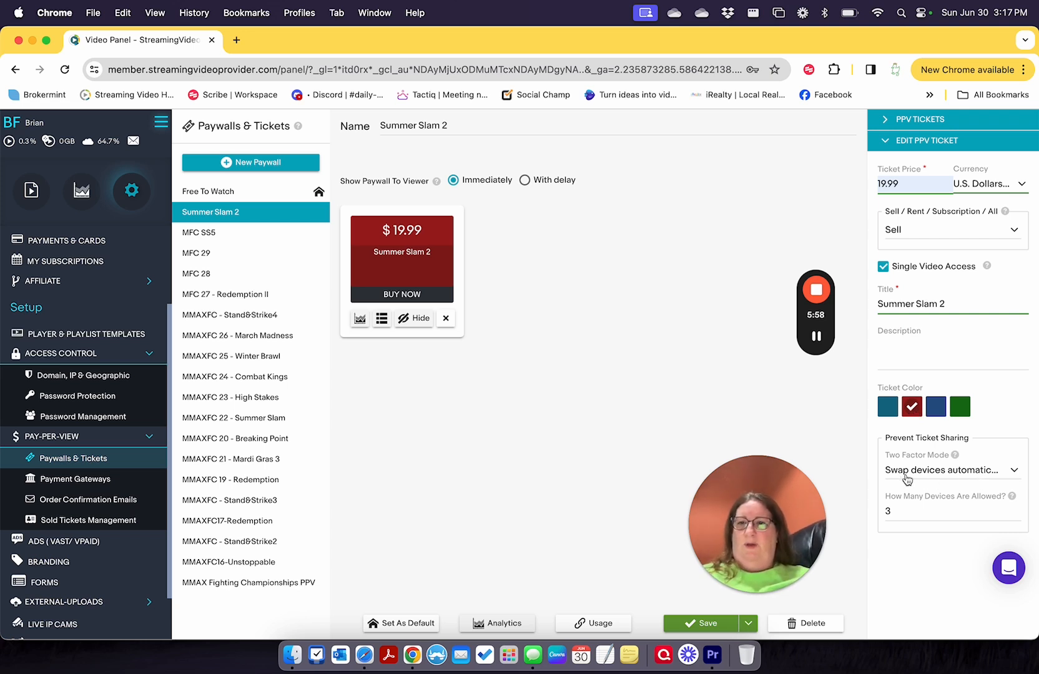
Limit the ticket to 1 device with the two-factor mode "Swap devices automatically" and save the paywall
left_click_drag(892, 508, 886, 514)
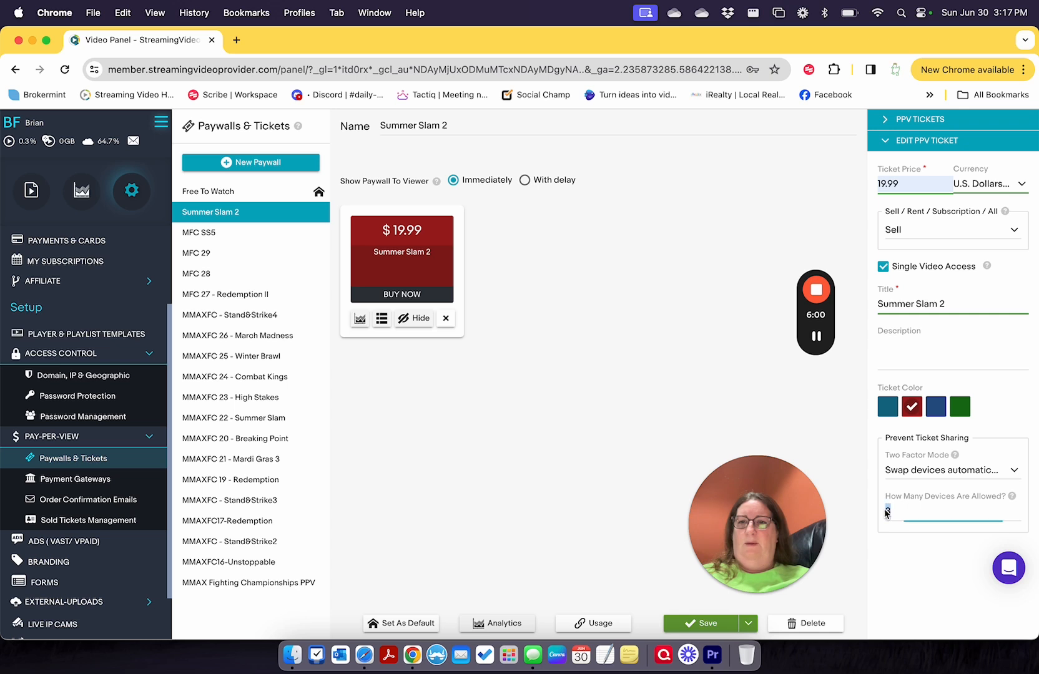
type("1")
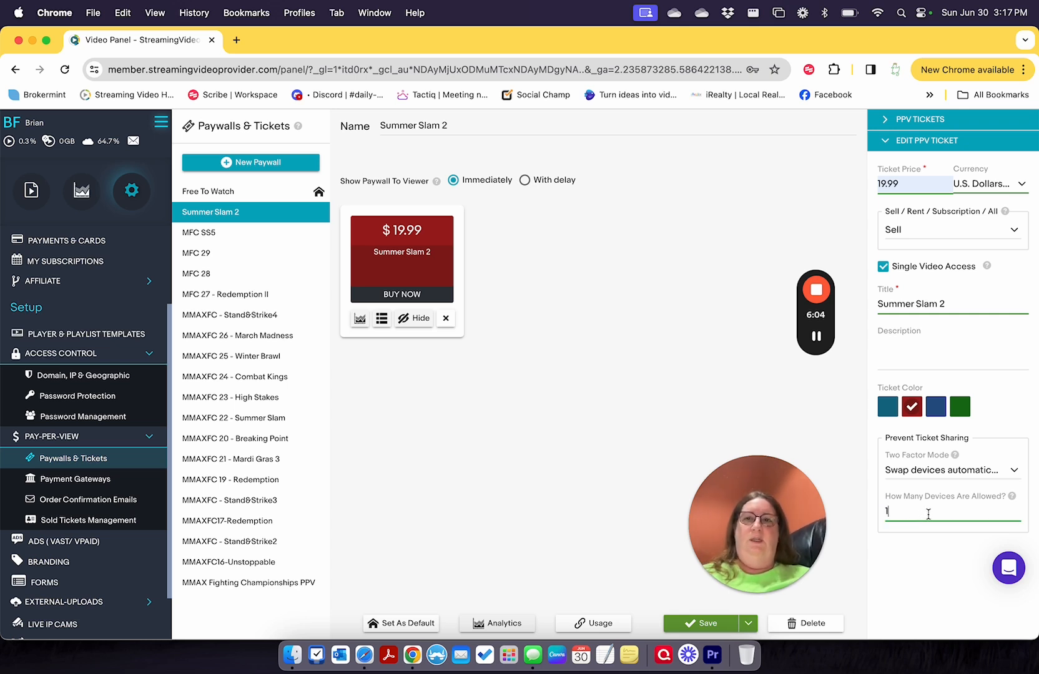
left_click(1013, 472)
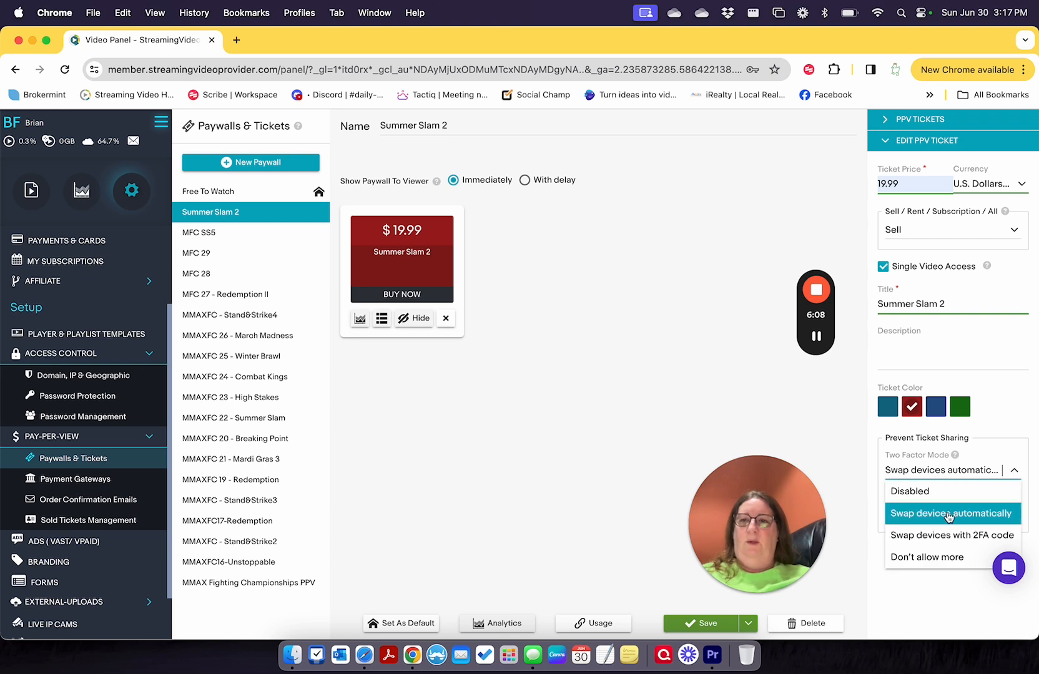
left_click(911, 515)
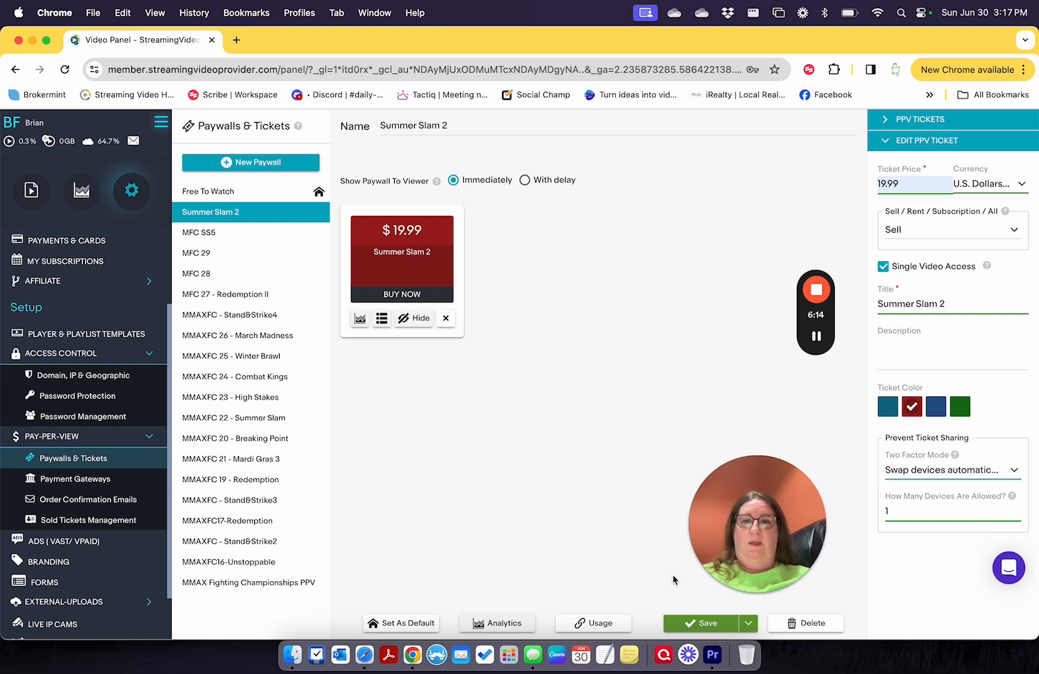
left_click(709, 625)
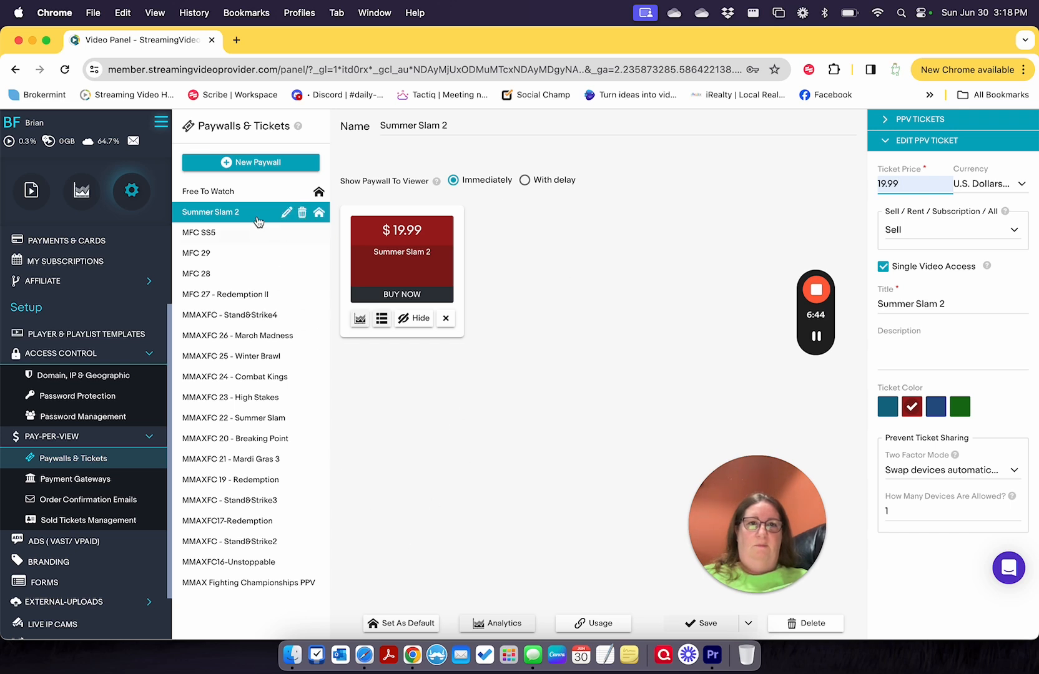
Copy the order confirmation email description from the MFC SS5 ticket into the Summer Slam 2 ticket and save it
left_click(229, 235)
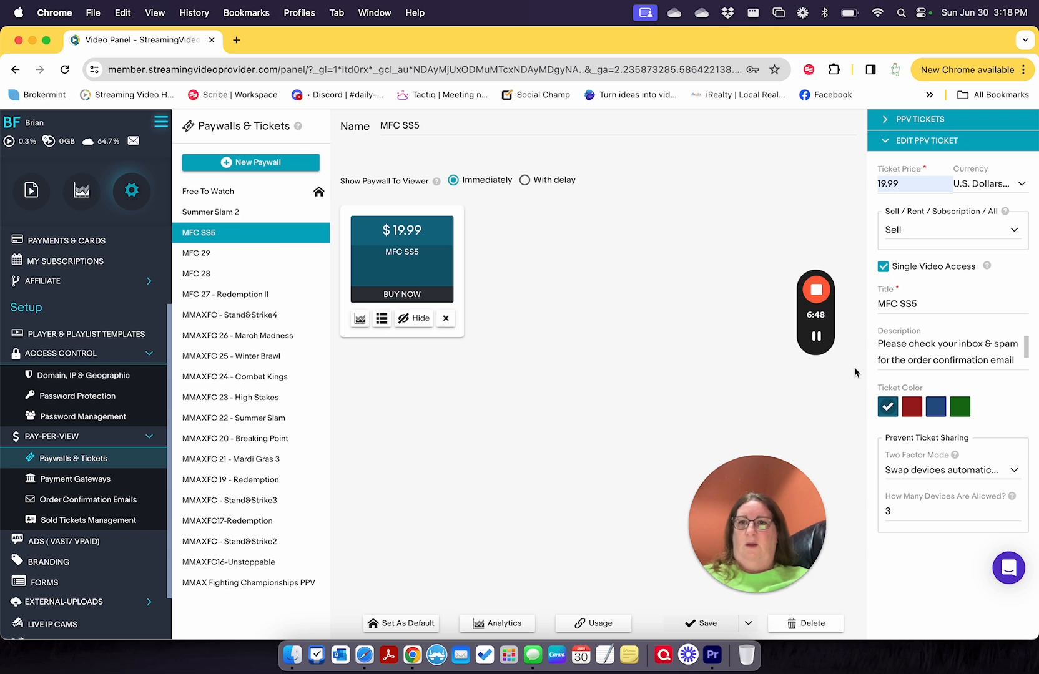
triple_click(899, 347)
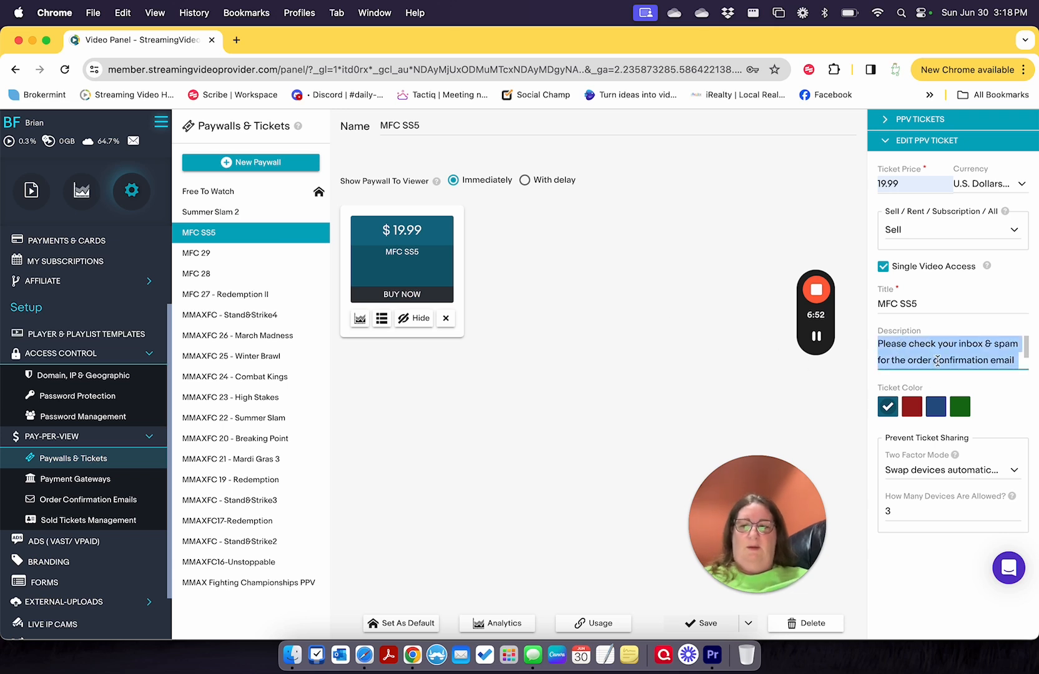
scroll(950, 353, "down", 1)
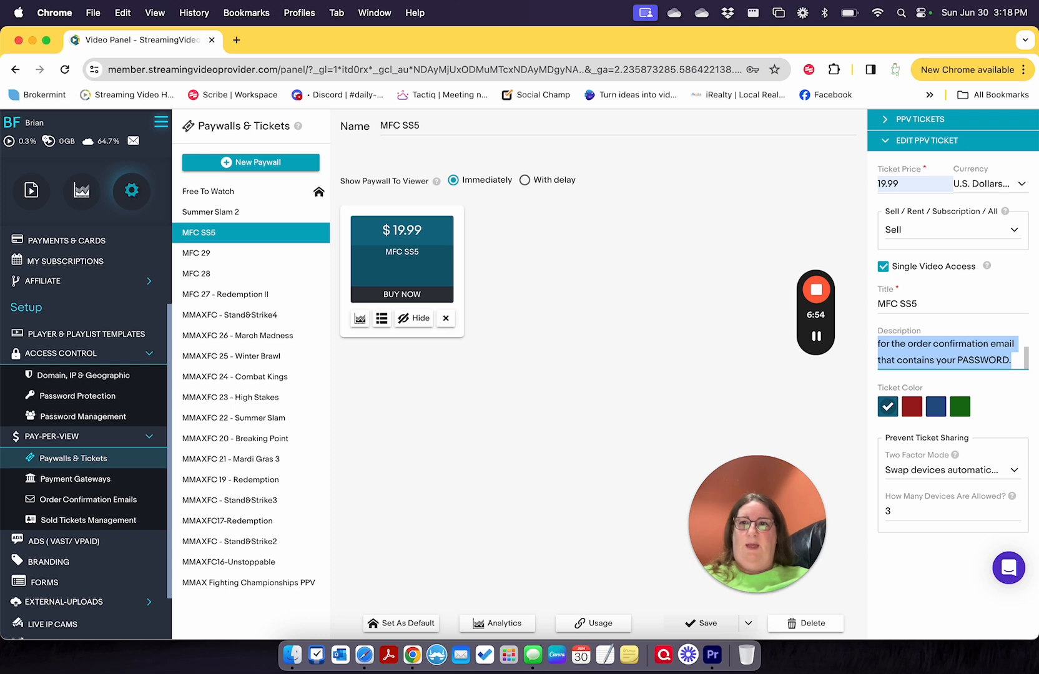
left_click(226, 212)
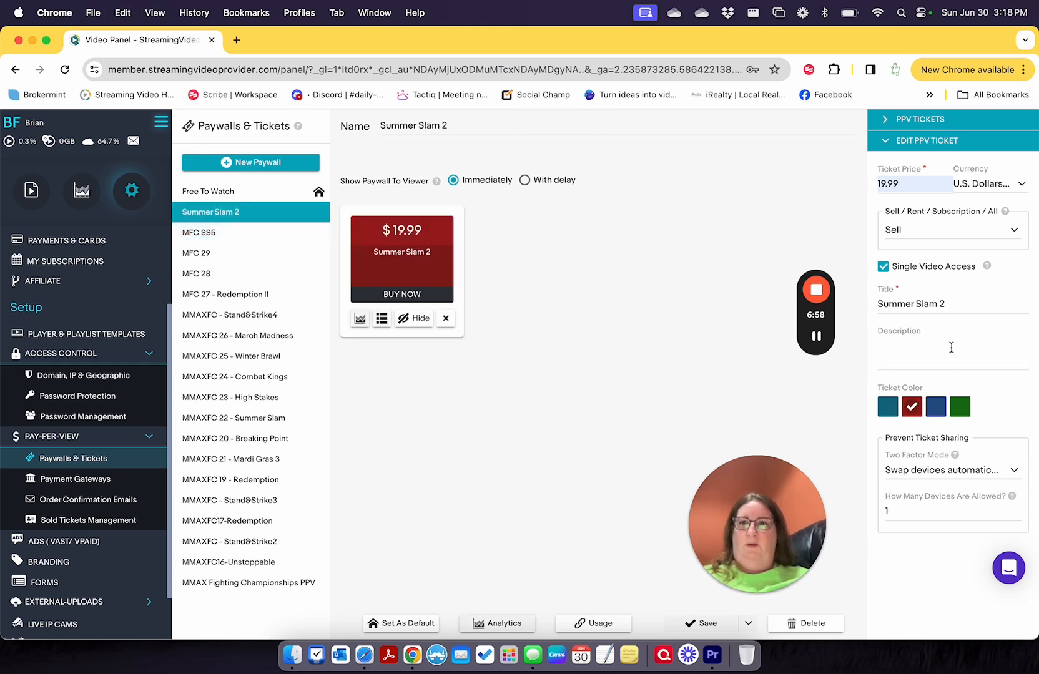
key("super+v")
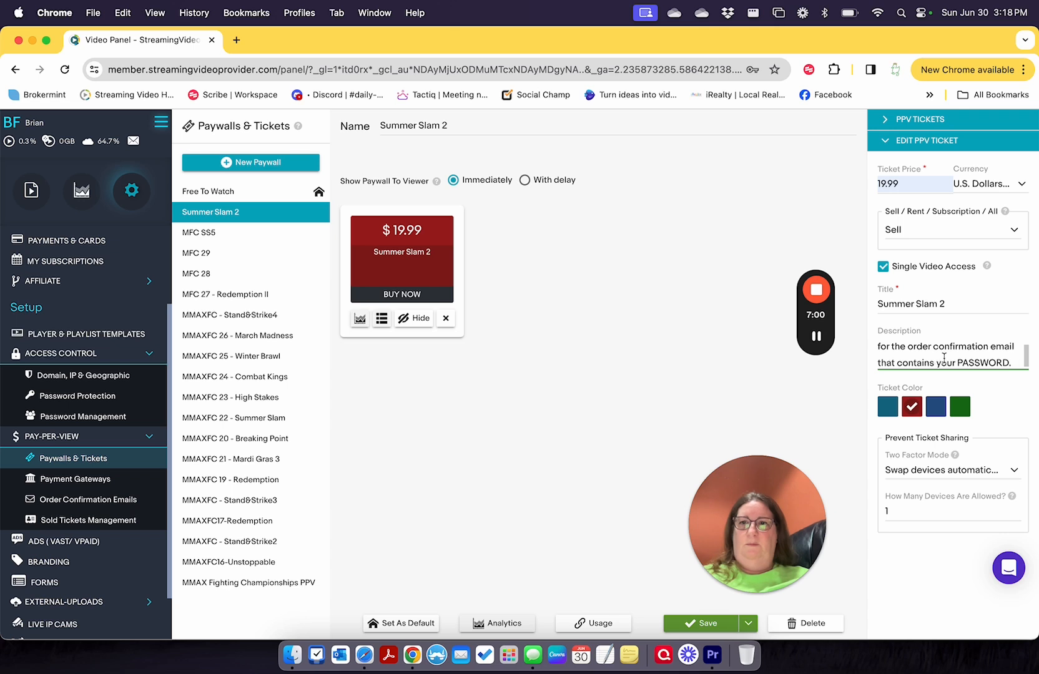
key("Return")
key("BackSpace")
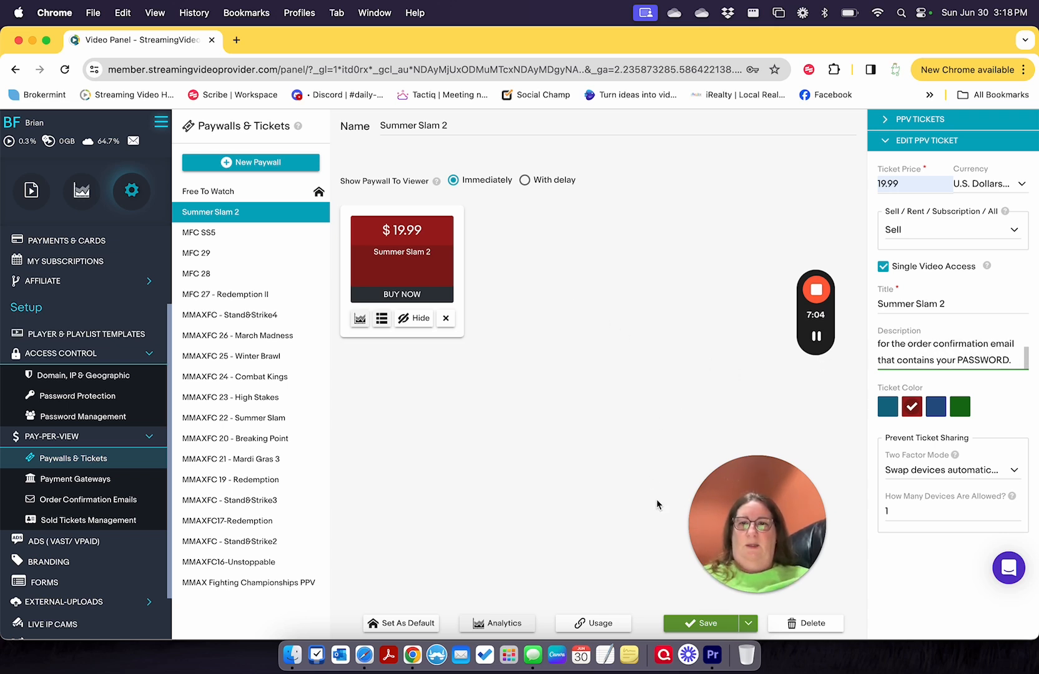
left_click(693, 622)
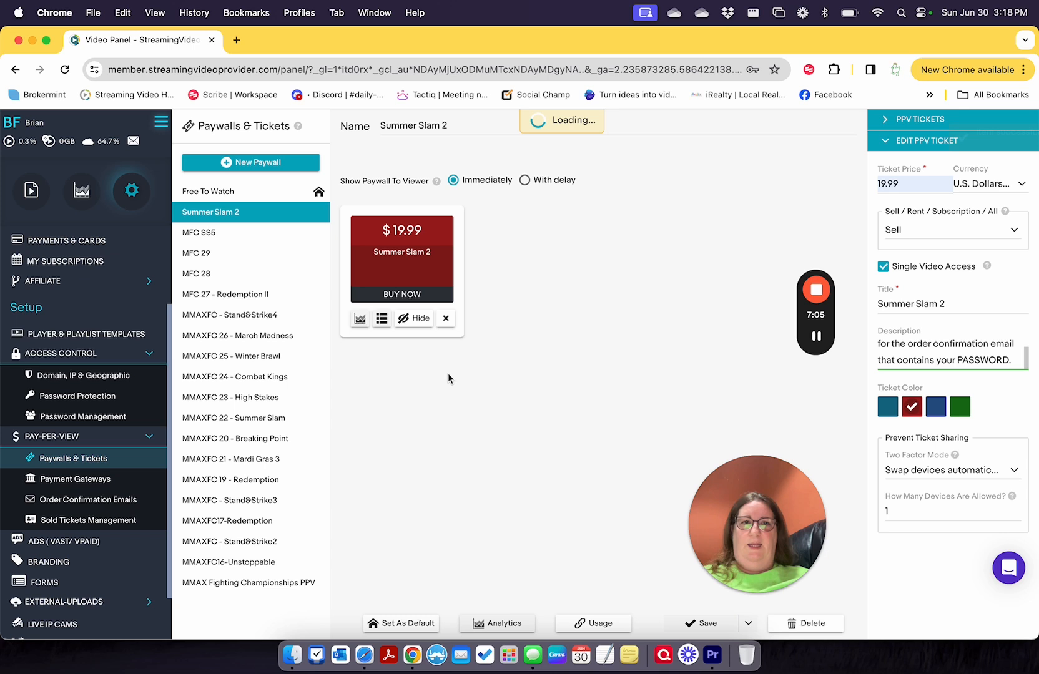
Check the MFC SS5 paywall's ticket-sharing settings again and collapse its ticket sections
left_click(201, 233)
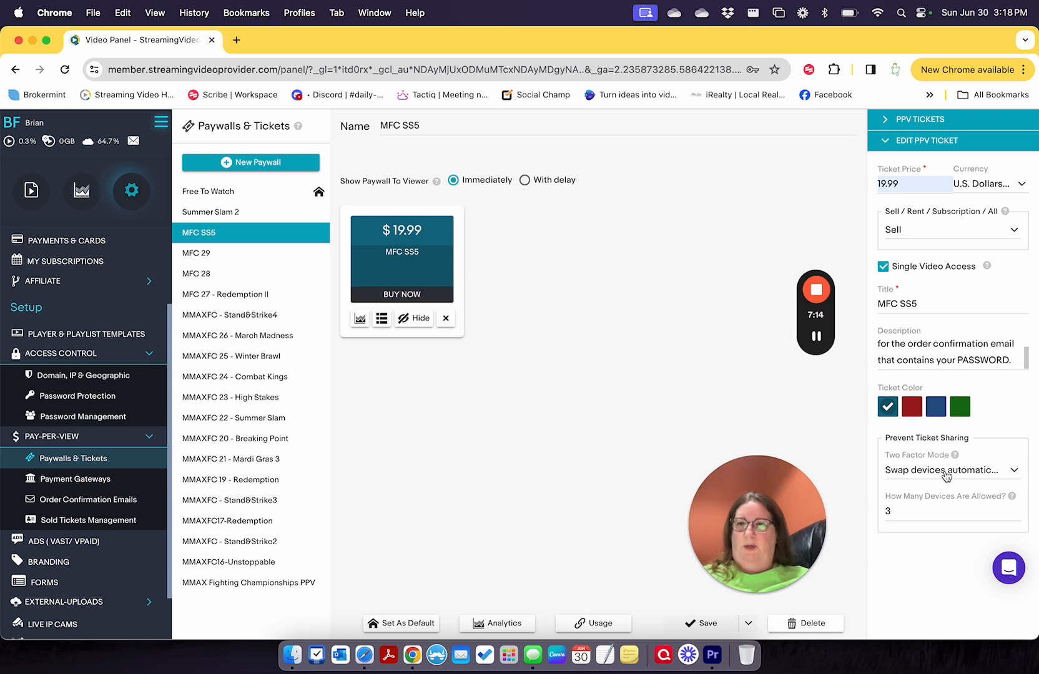
left_click(888, 121)
left_click(888, 122)
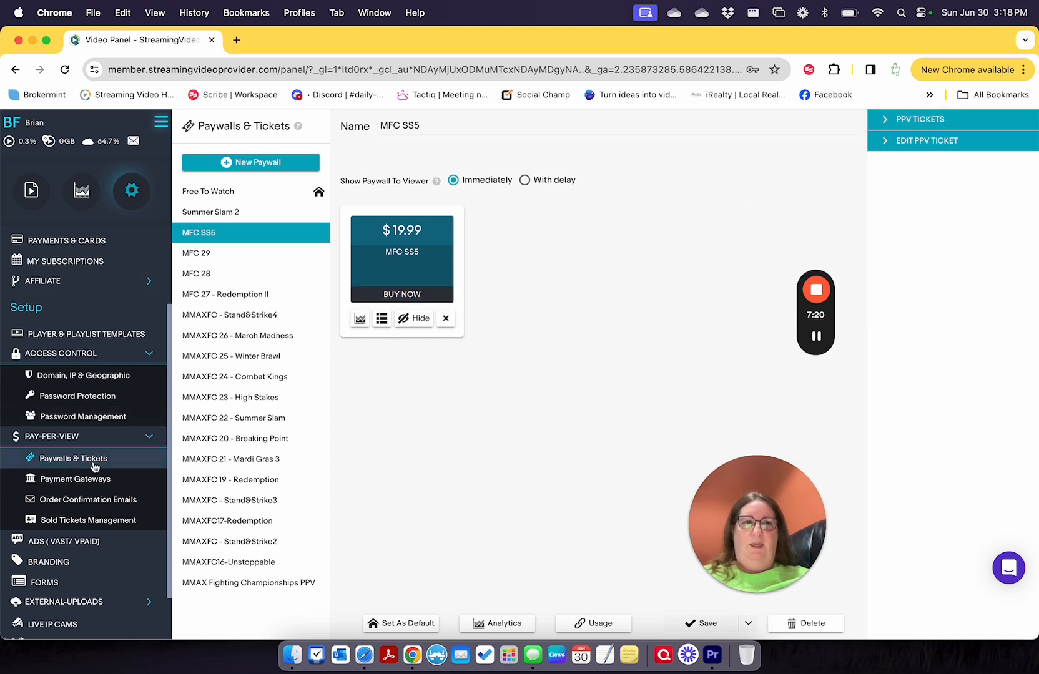
left_click(87, 482)
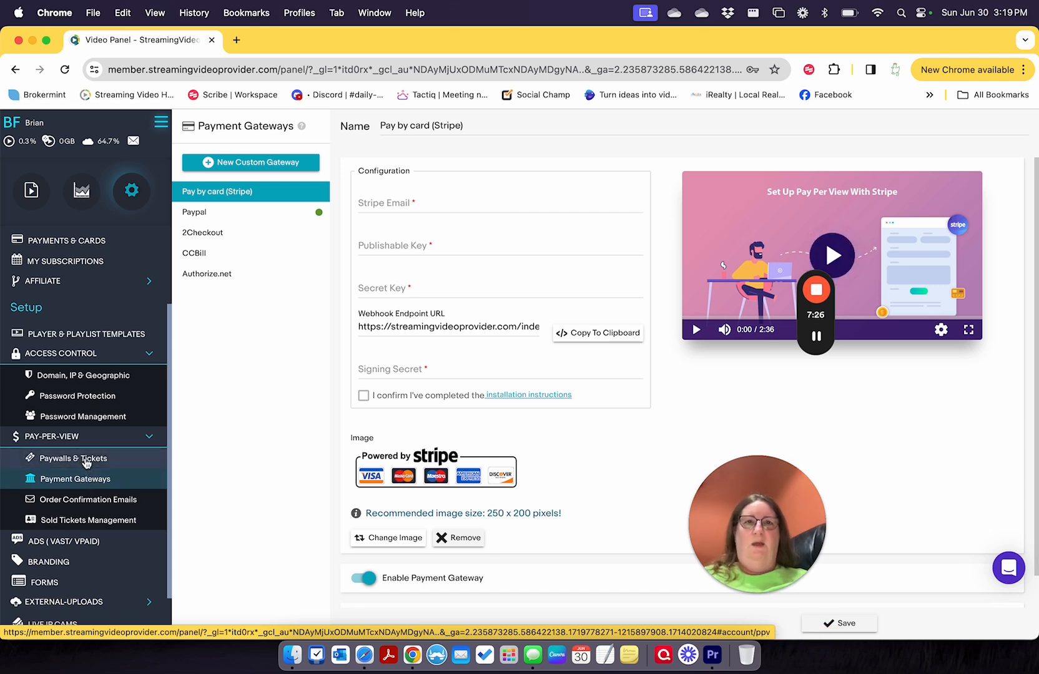
left_click(86, 459)
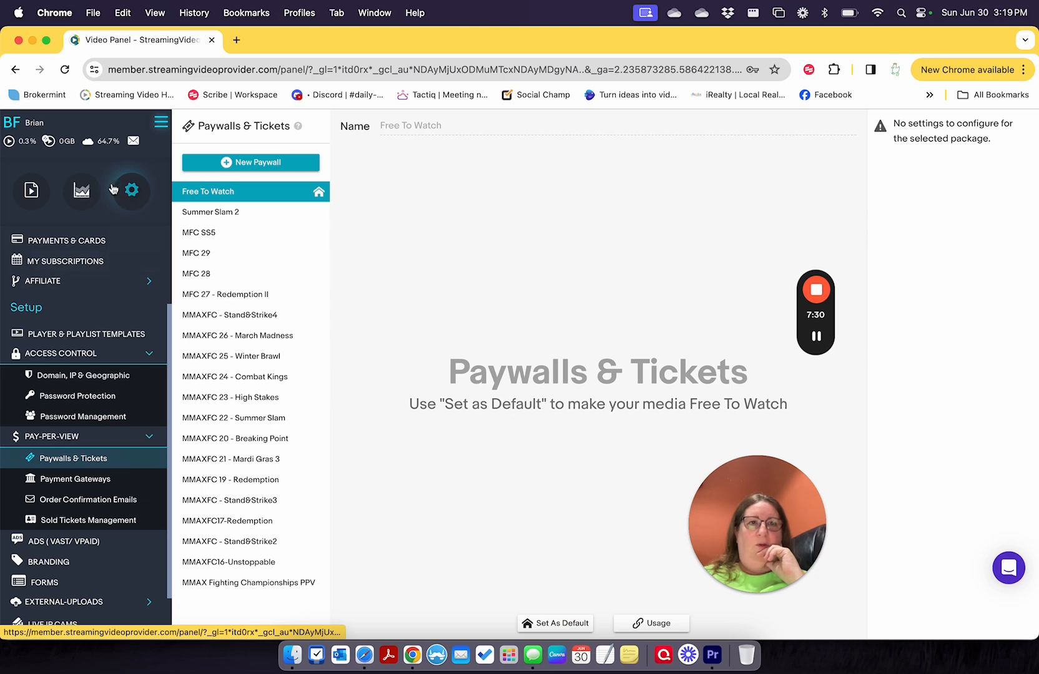
Assign the "Summer Slam 2" paywall to the Summer Slam 2 live stream with the default order confirmation email template and save
left_click(31, 190)
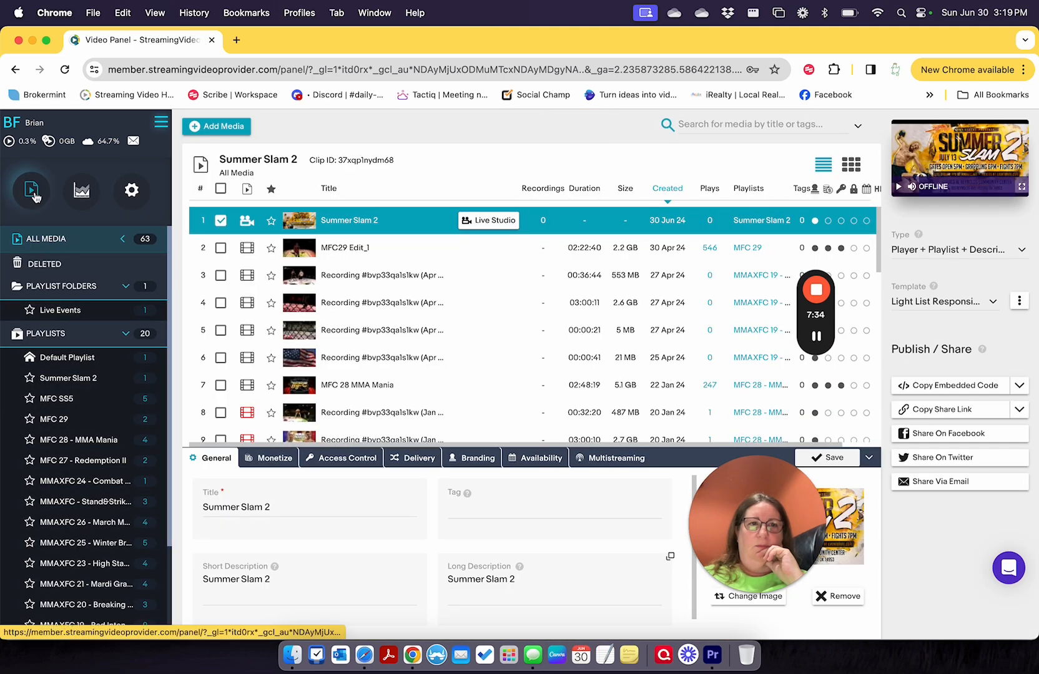
left_click(50, 379)
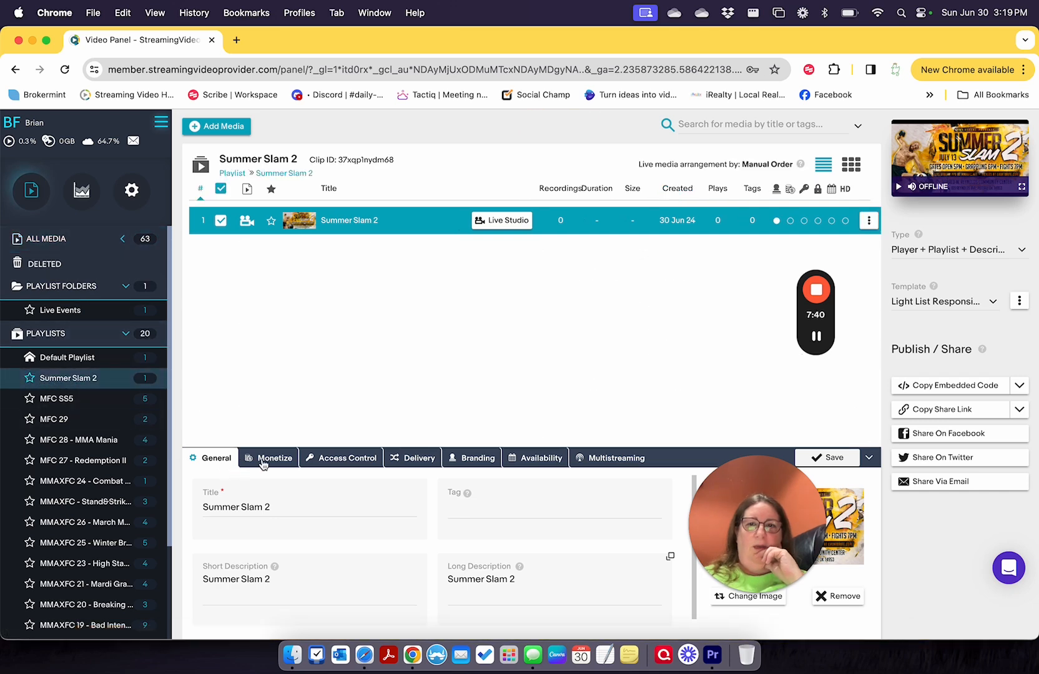
left_click_drag(788, 536, 972, 343)
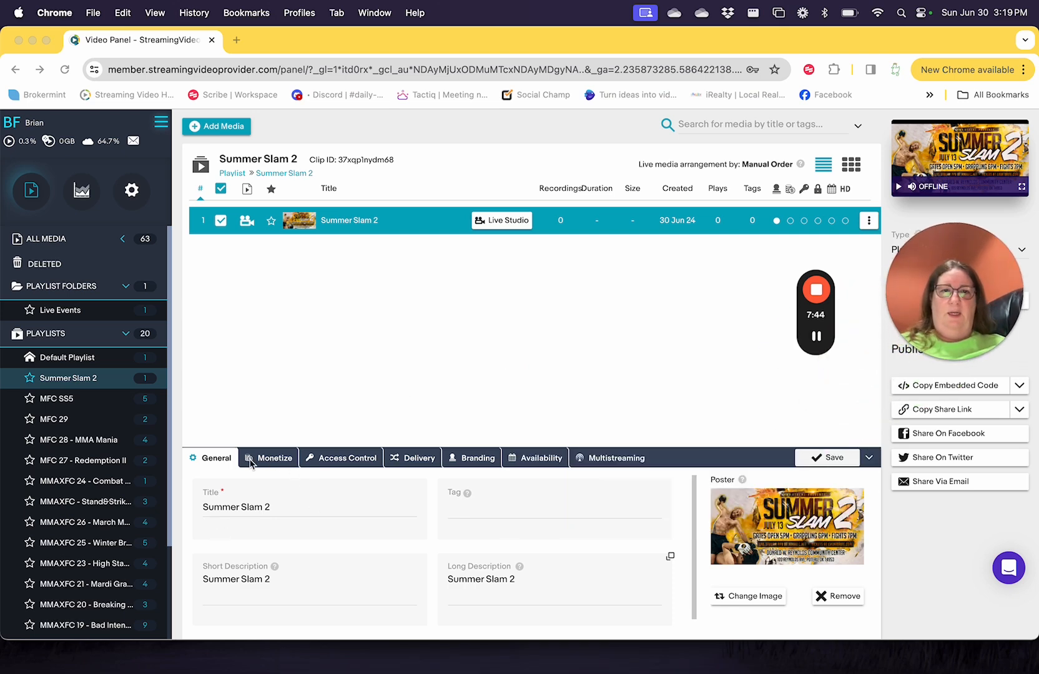
left_click(272, 463)
left_click(280, 462)
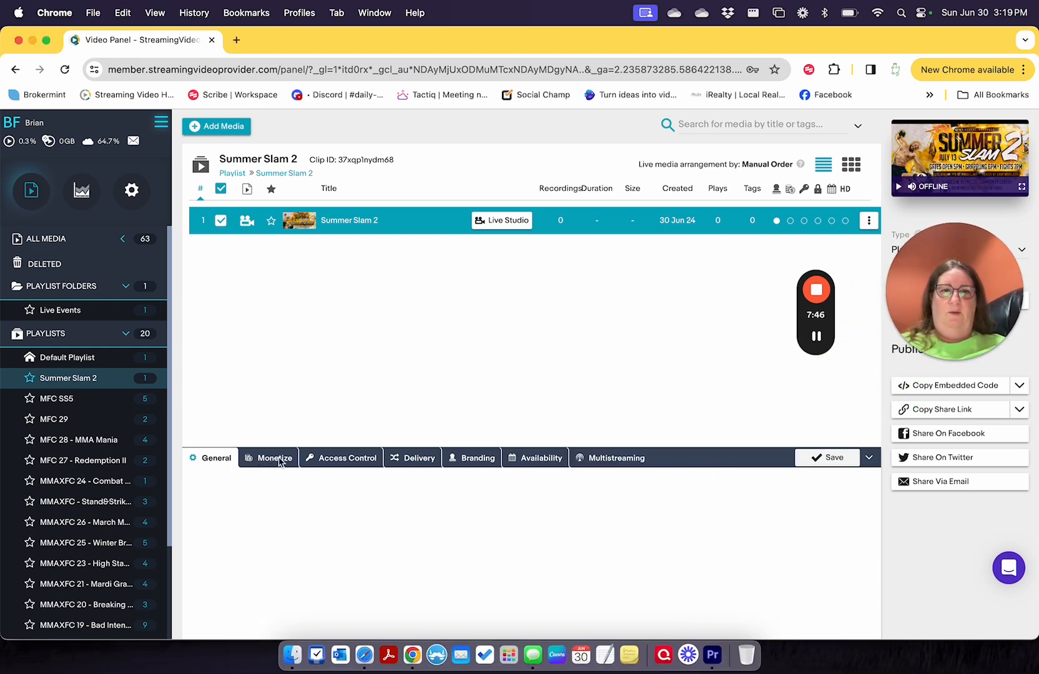
left_click(446, 497)
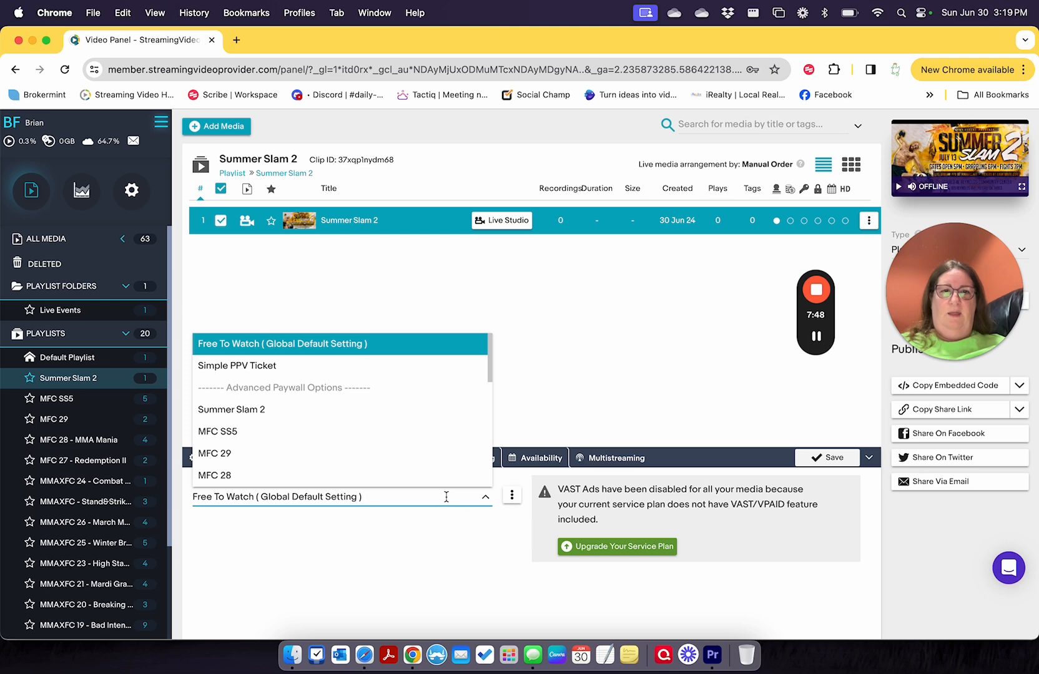
left_click(248, 411)
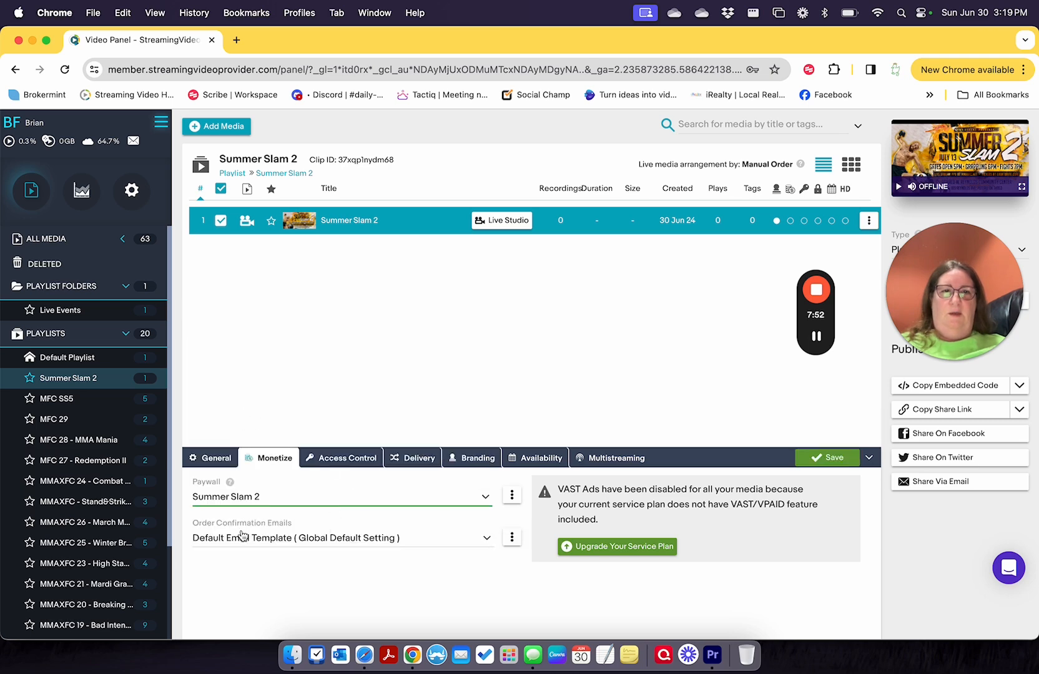
left_click(268, 539)
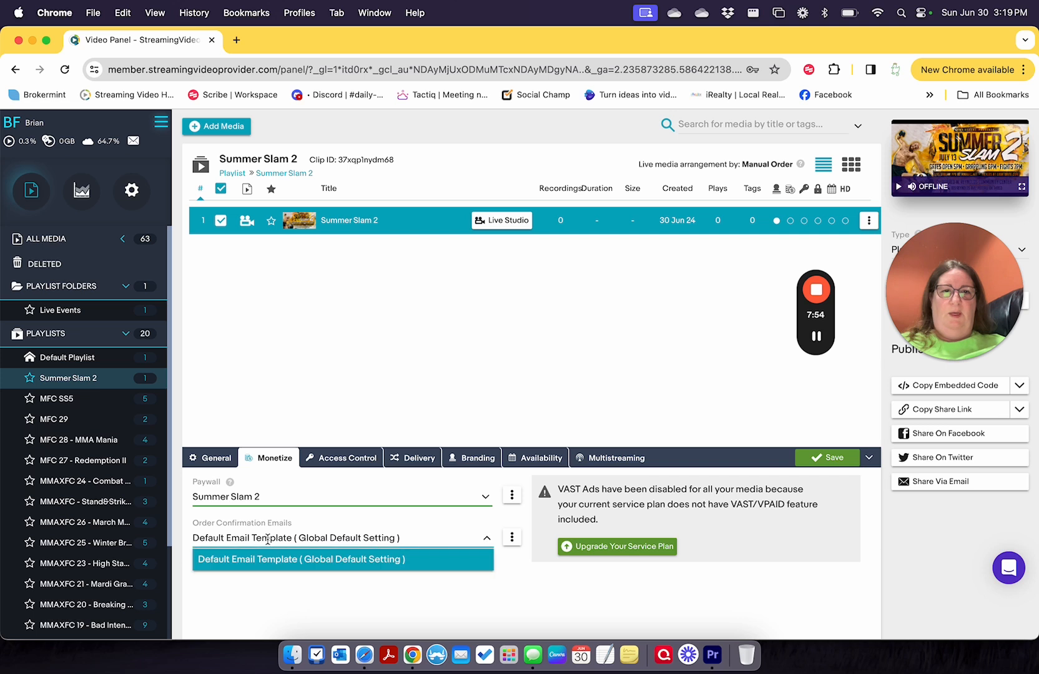
left_click(427, 551)
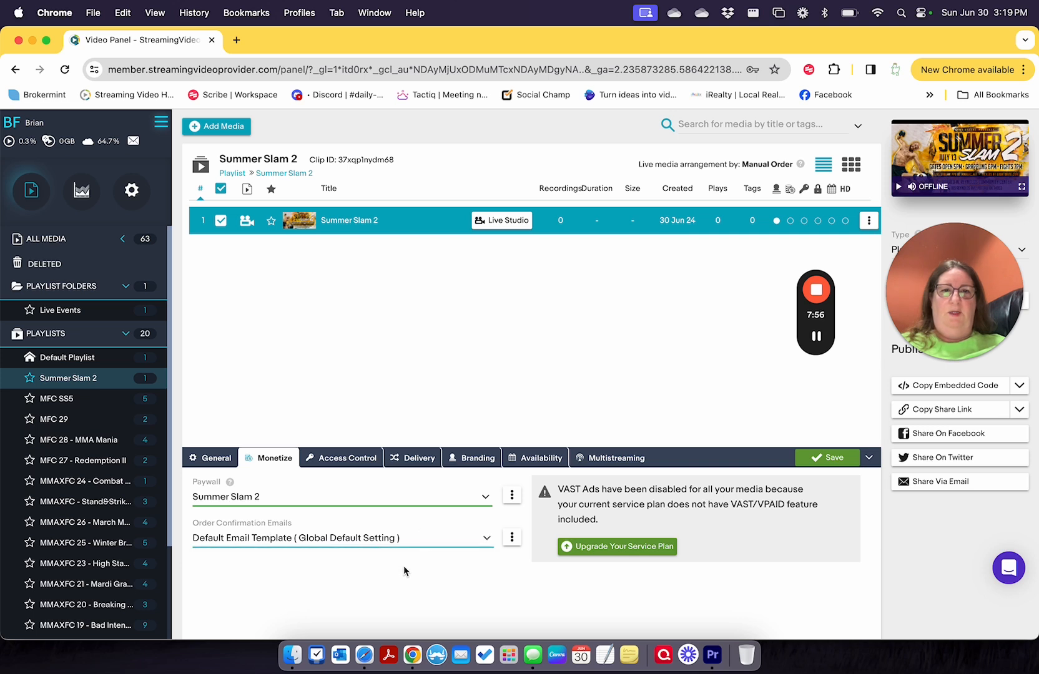
left_click(825, 459)
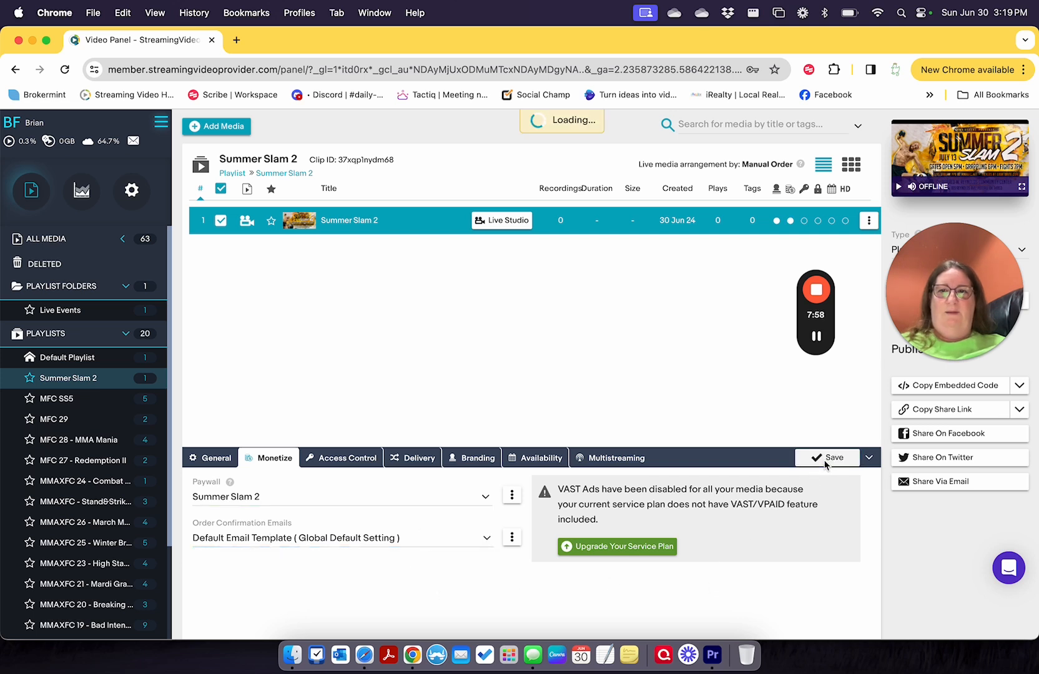
Check which password protection options the Summer Slam 2 stream offers and compare them with the MFC SS5 playlist's access control setting
left_click(337, 462)
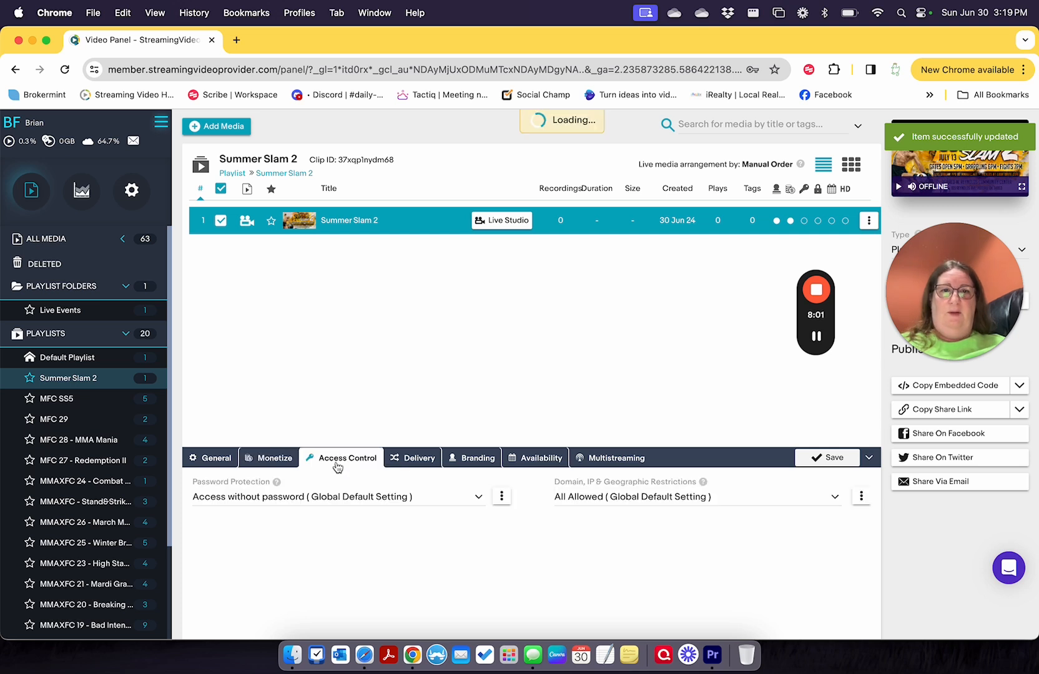
left_click(261, 497)
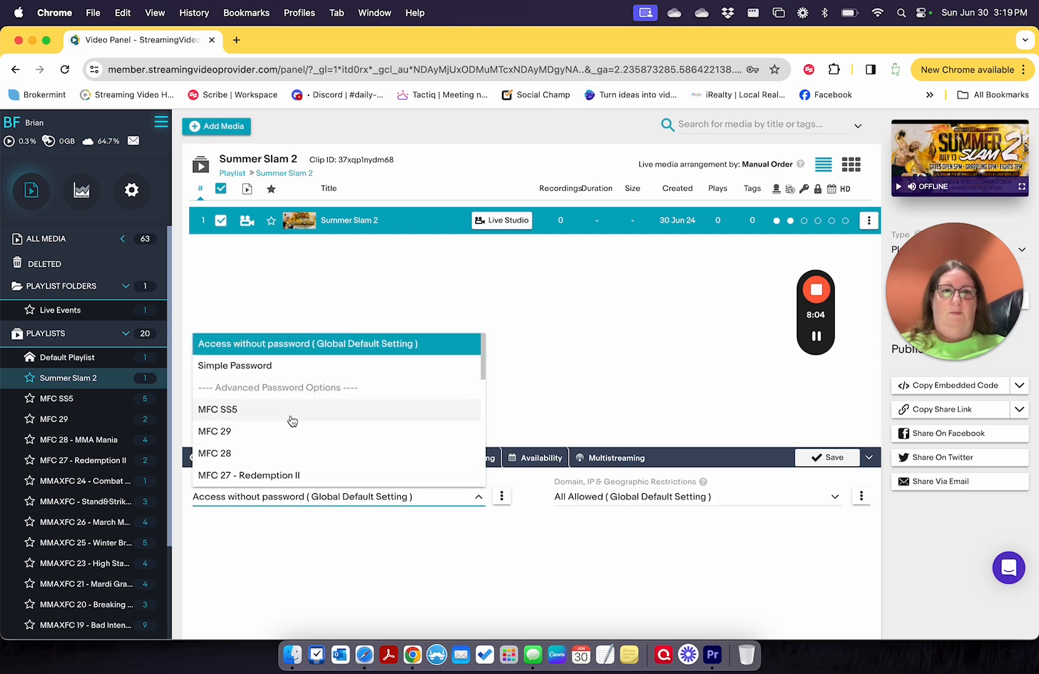
scroll(388, 431, "down", 3)
scroll(389, 432, "down", 5)
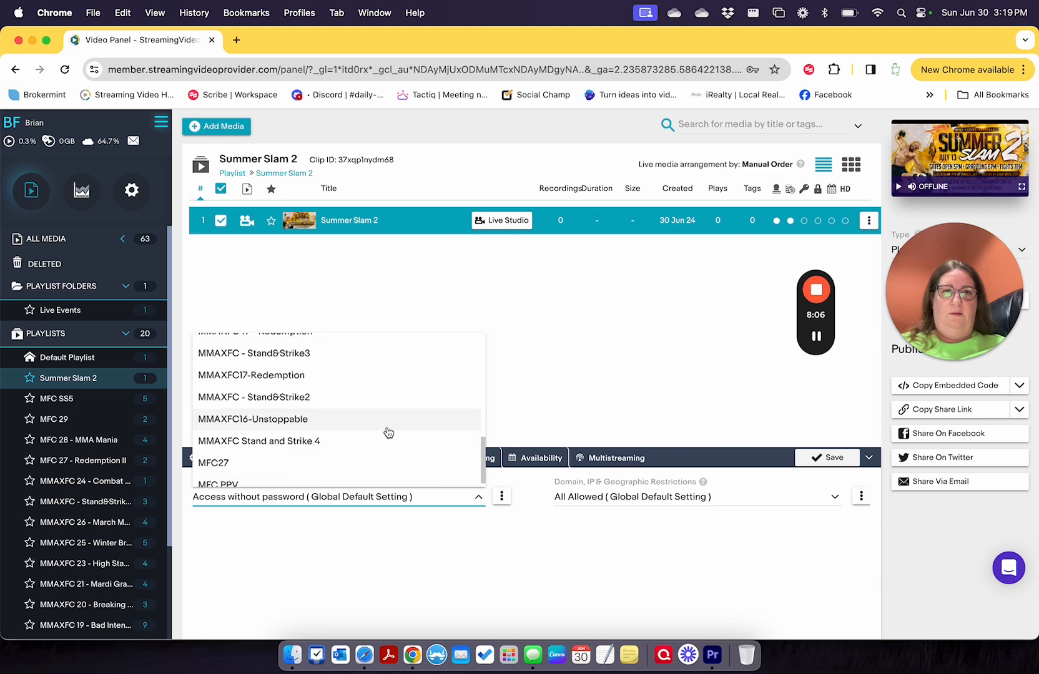
scroll(389, 432, "up", 10)
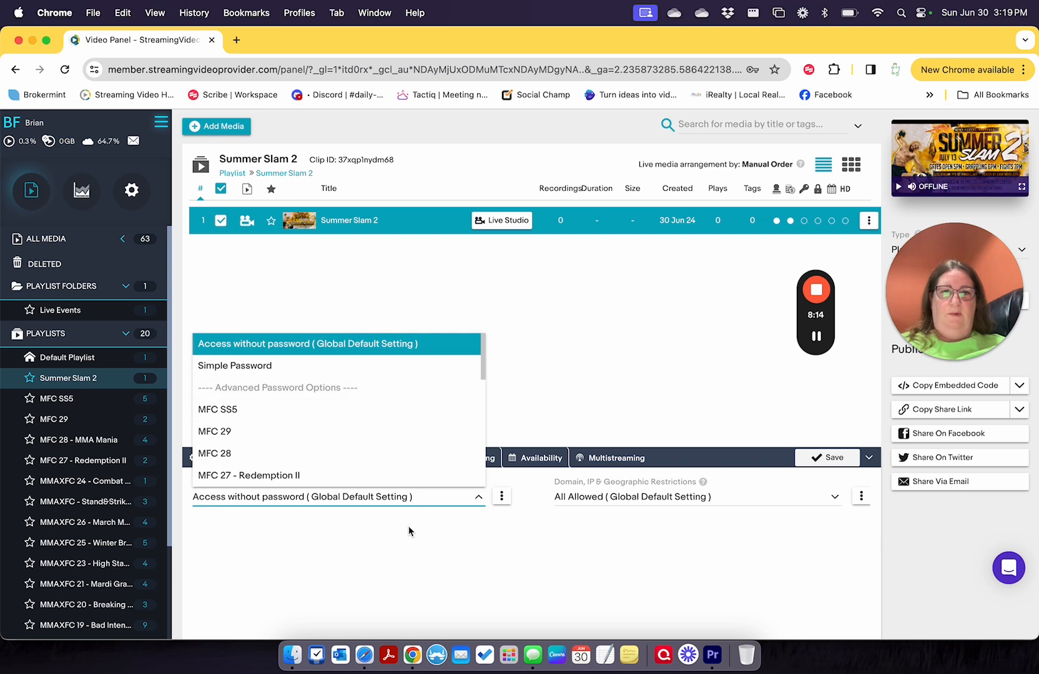
left_click(414, 543)
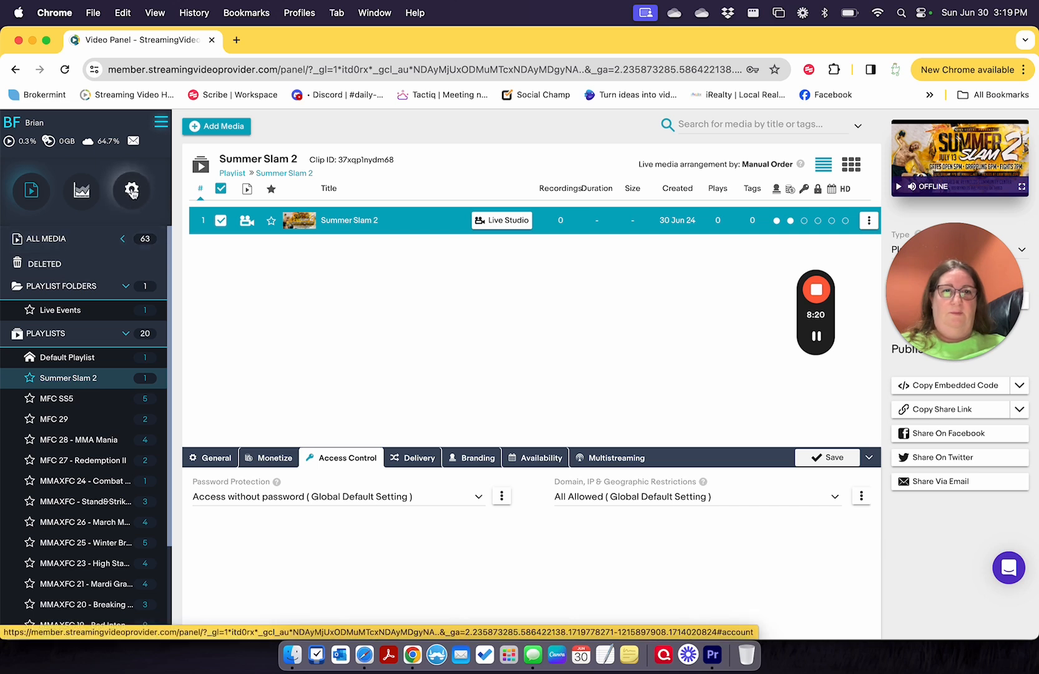
left_click(61, 403)
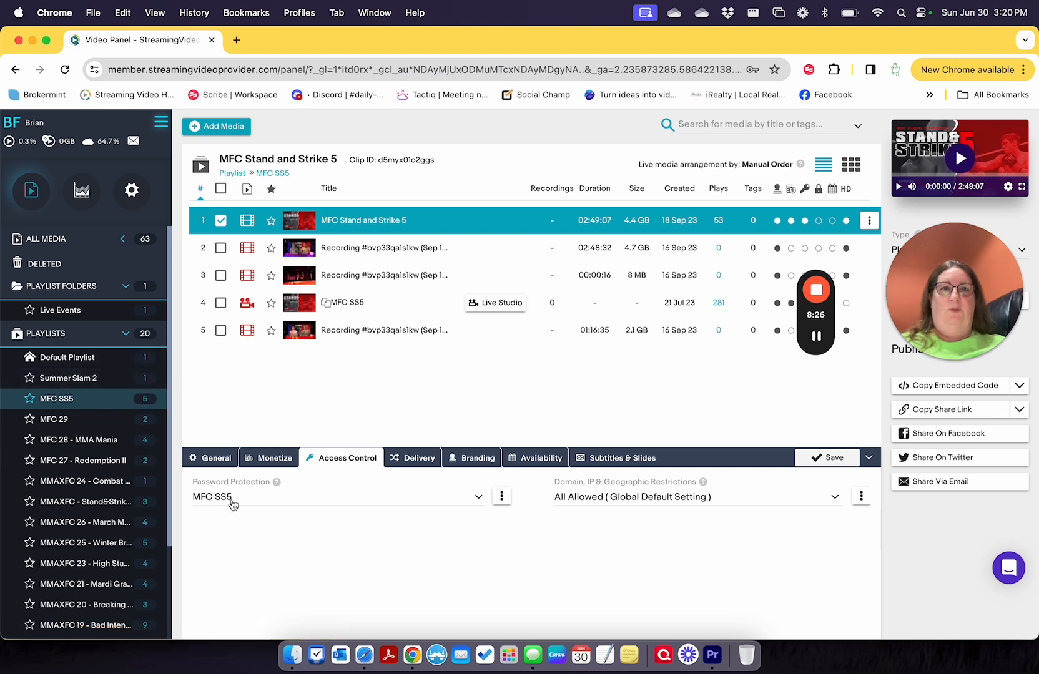
left_click(64, 378)
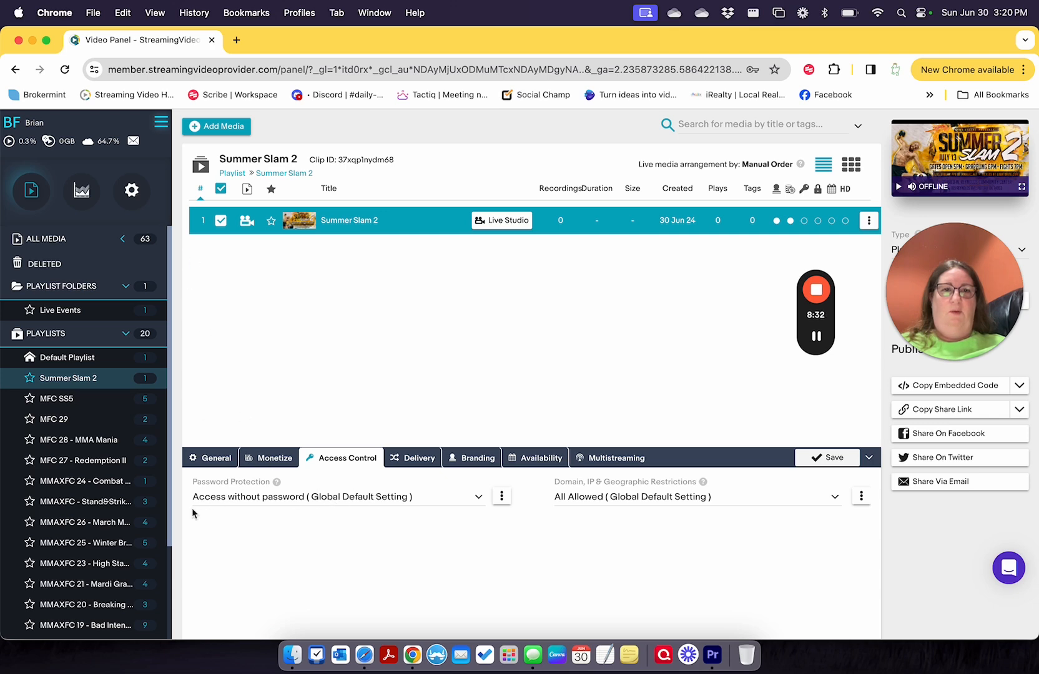
Review the account's password management list and the settings of the existing MFC SS5 password protection
left_click(131, 192)
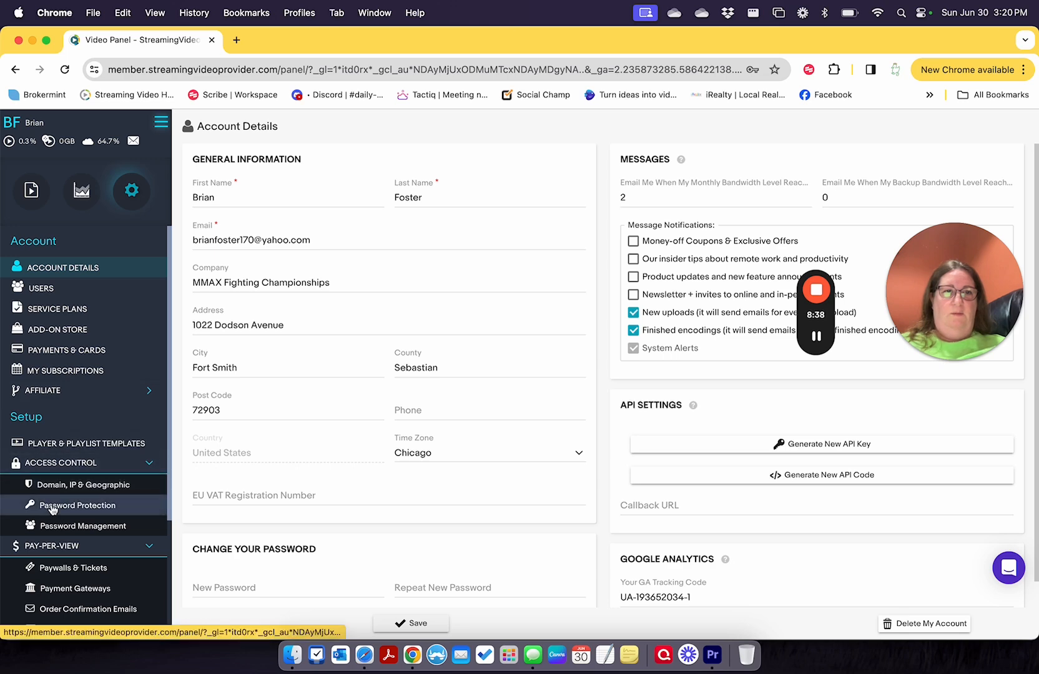
scroll(77, 524, "down", 2)
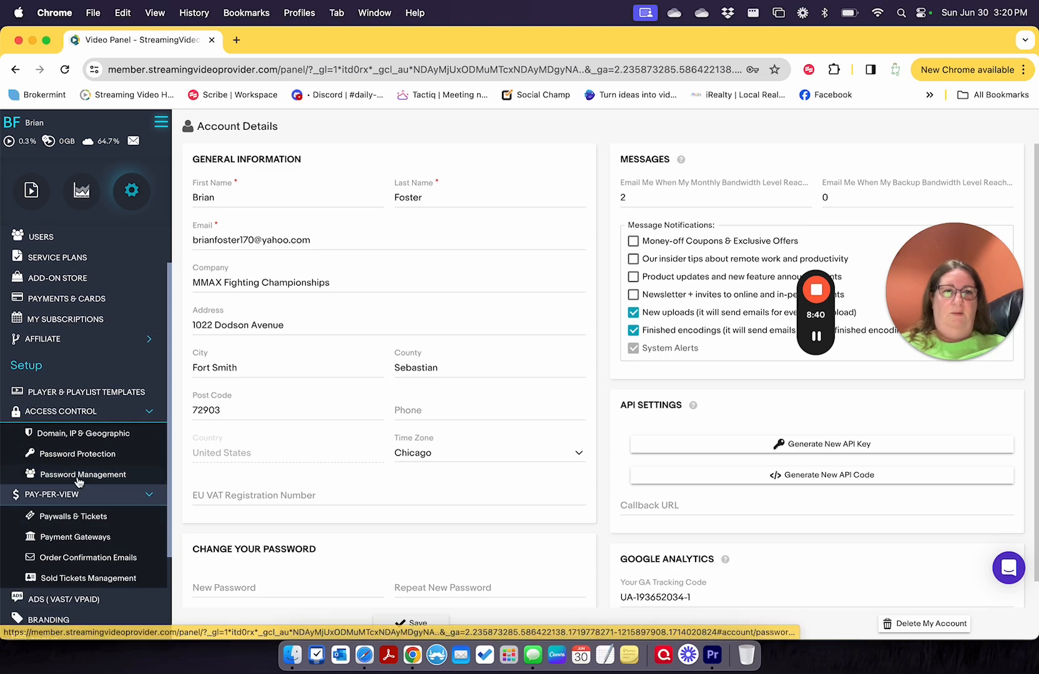
left_click(79, 480)
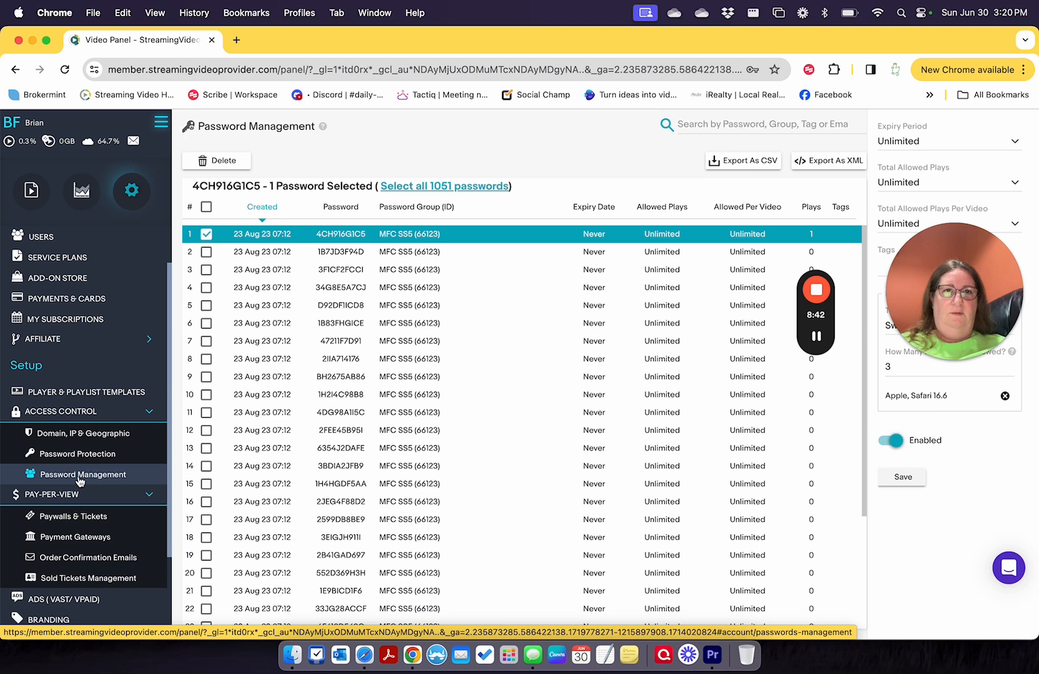
left_click(80, 455)
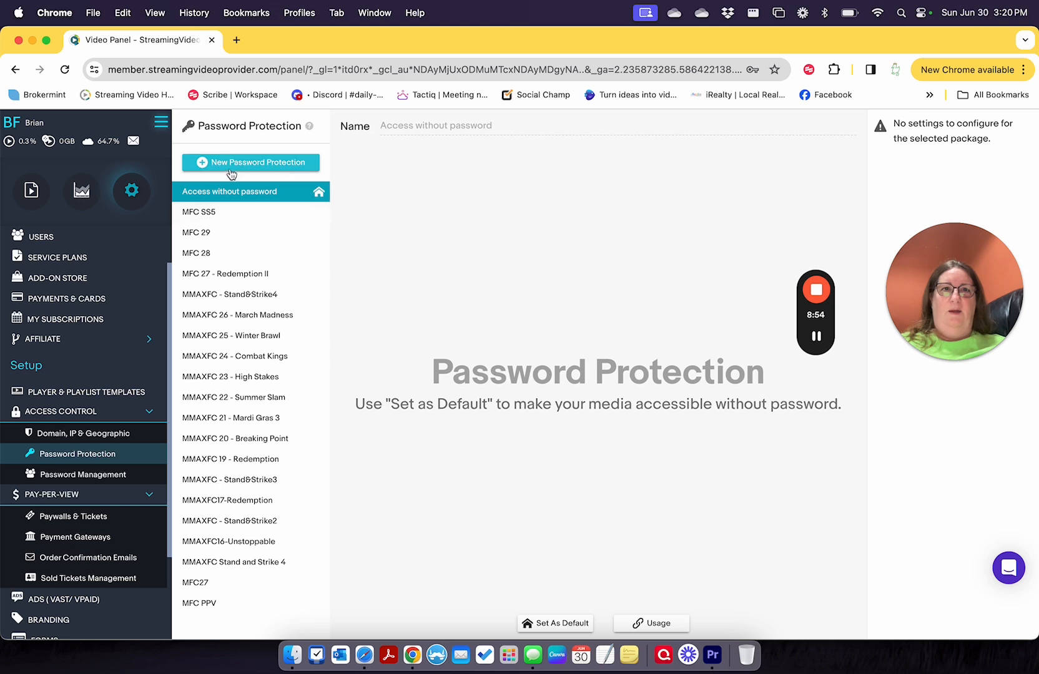
left_click(199, 215)
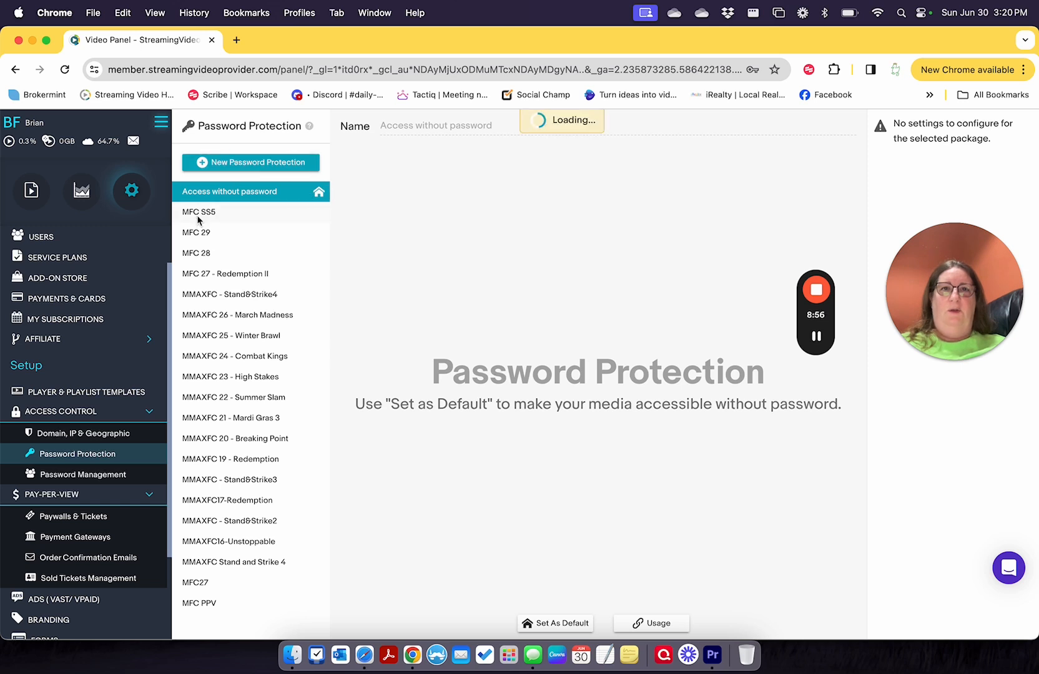
left_click_drag(984, 285, 752, 514)
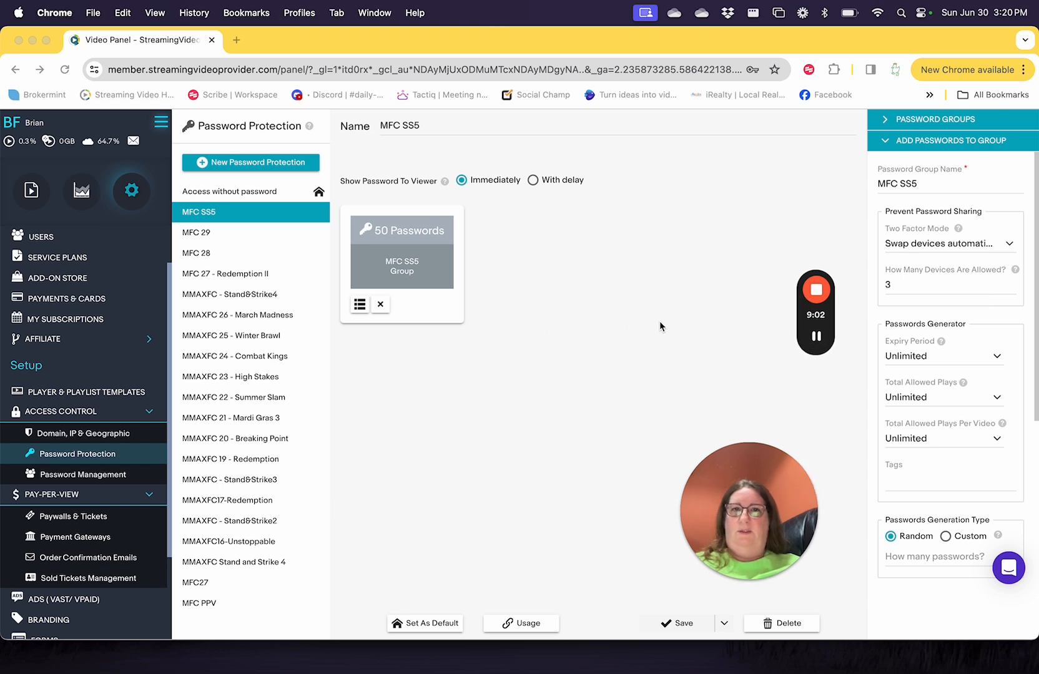
left_click_drag(820, 276, 634, 337)
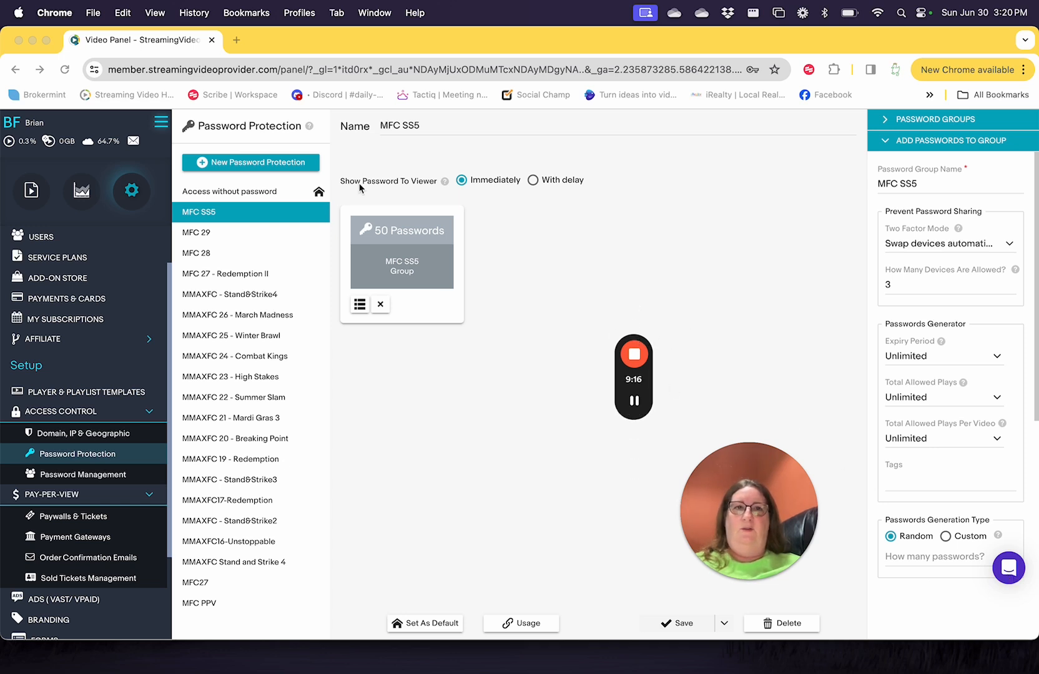
Start a new password protection with a new password group named "Summer Slam 2"
left_click(229, 166)
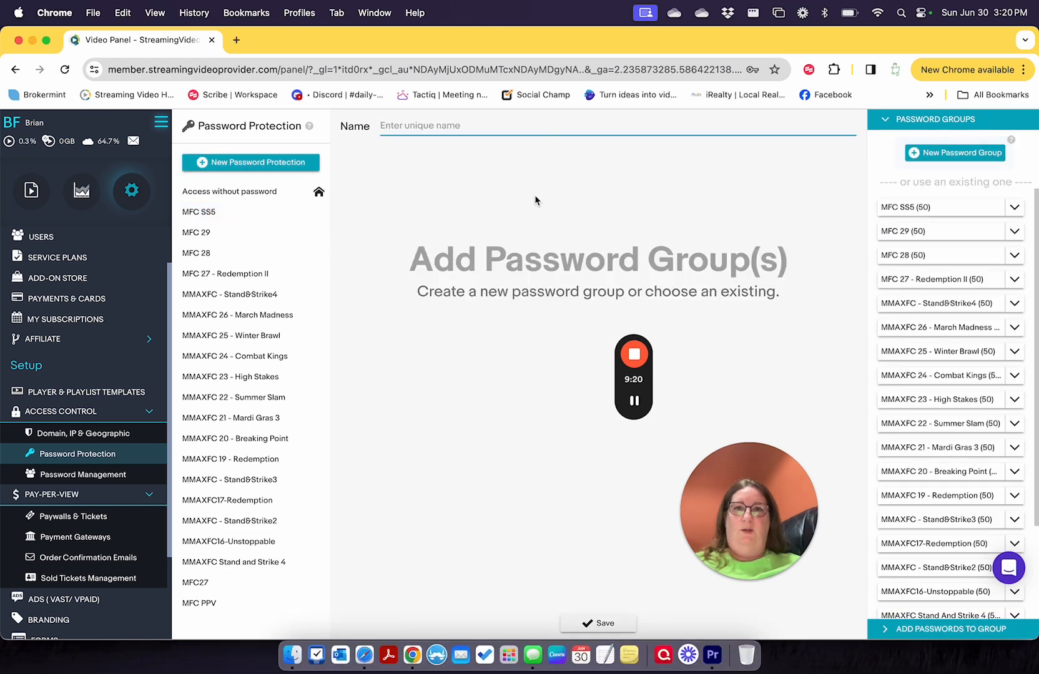
left_click(956, 153)
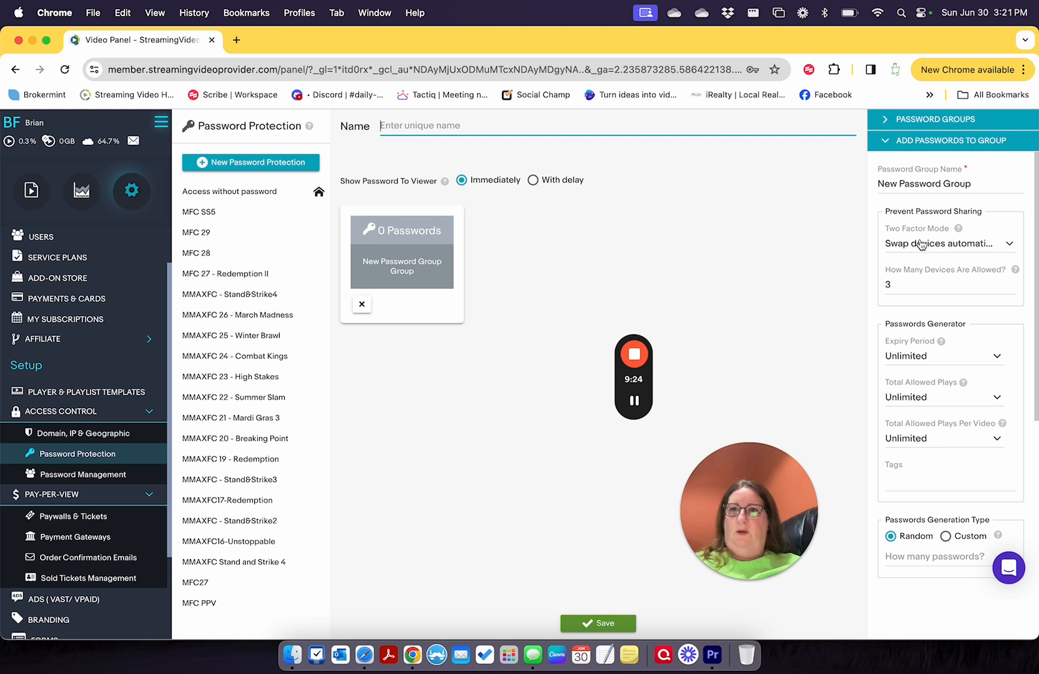
triple_click(918, 182)
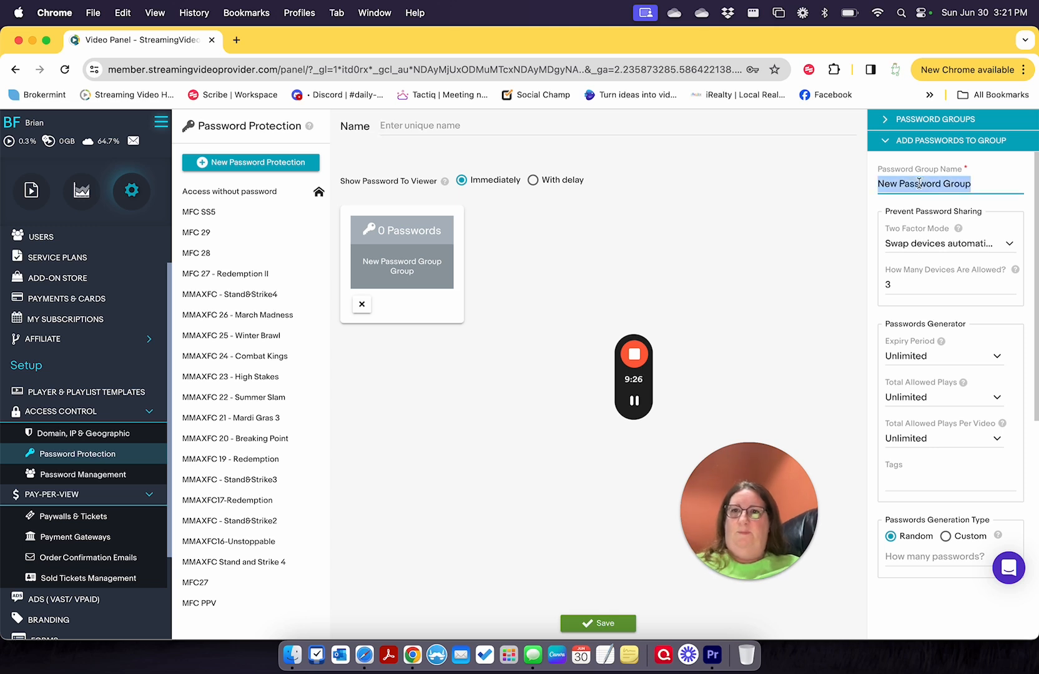
type("Summ")
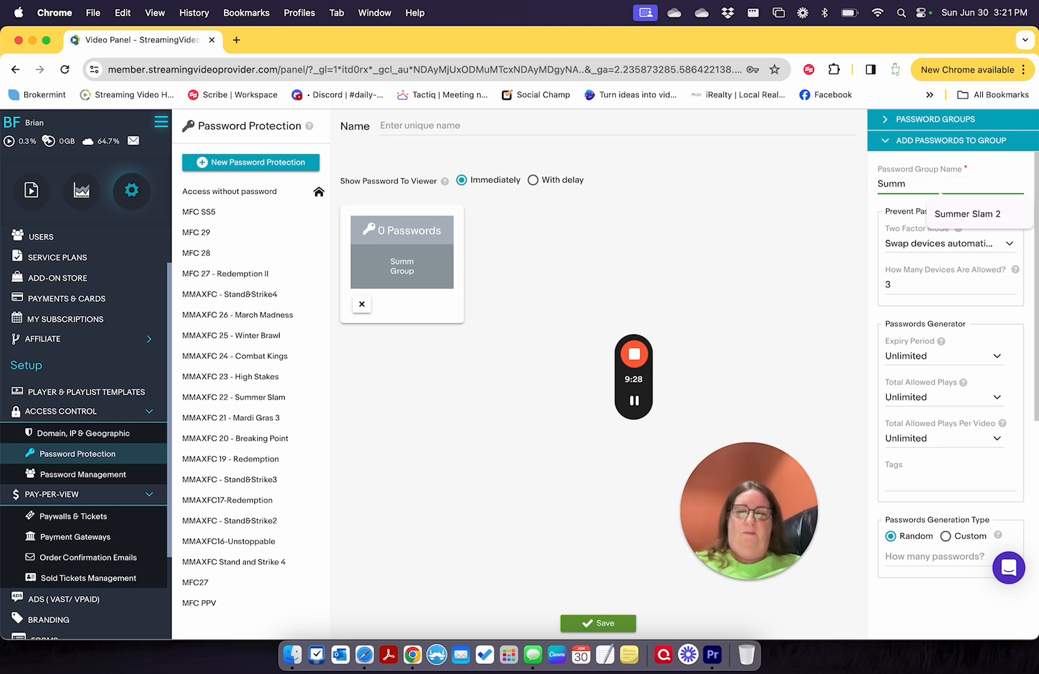
type("er Slam ")
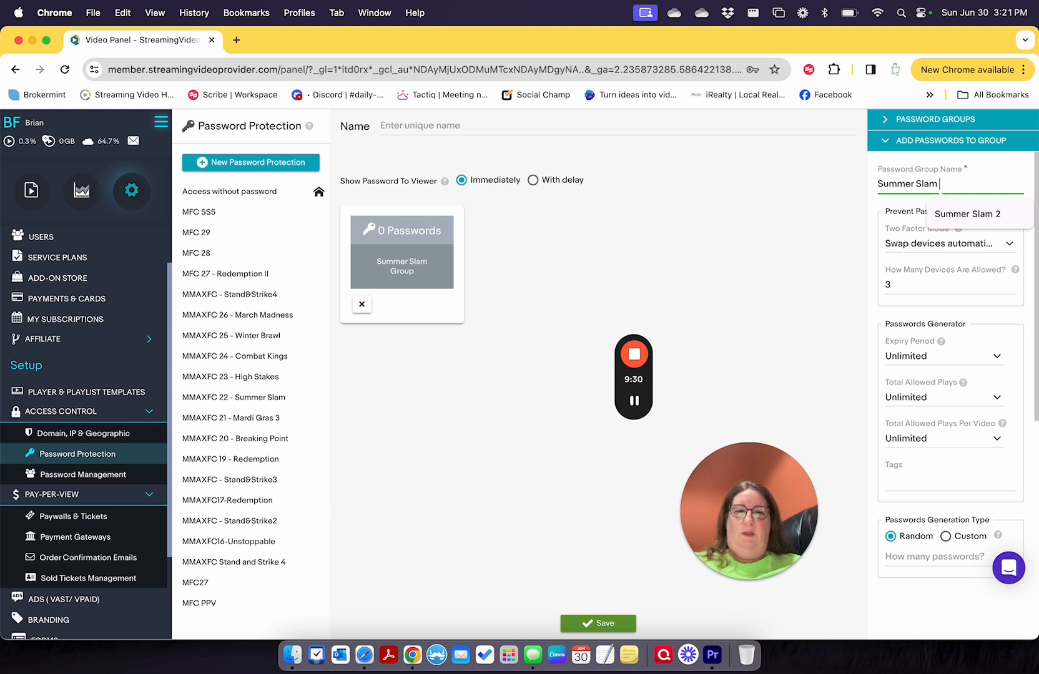
type("2")
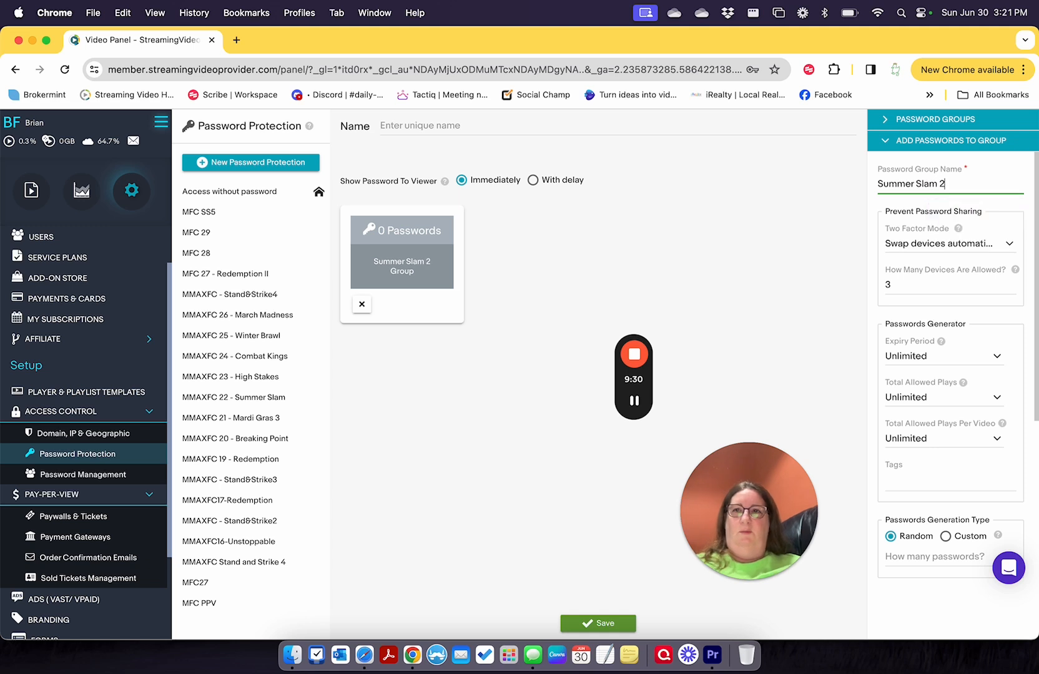
Limit the Summer Slam 2 password group to 1 device, keeping automatic device swapping and an unlimited expiry period
left_click(933, 247)
left_click(913, 296)
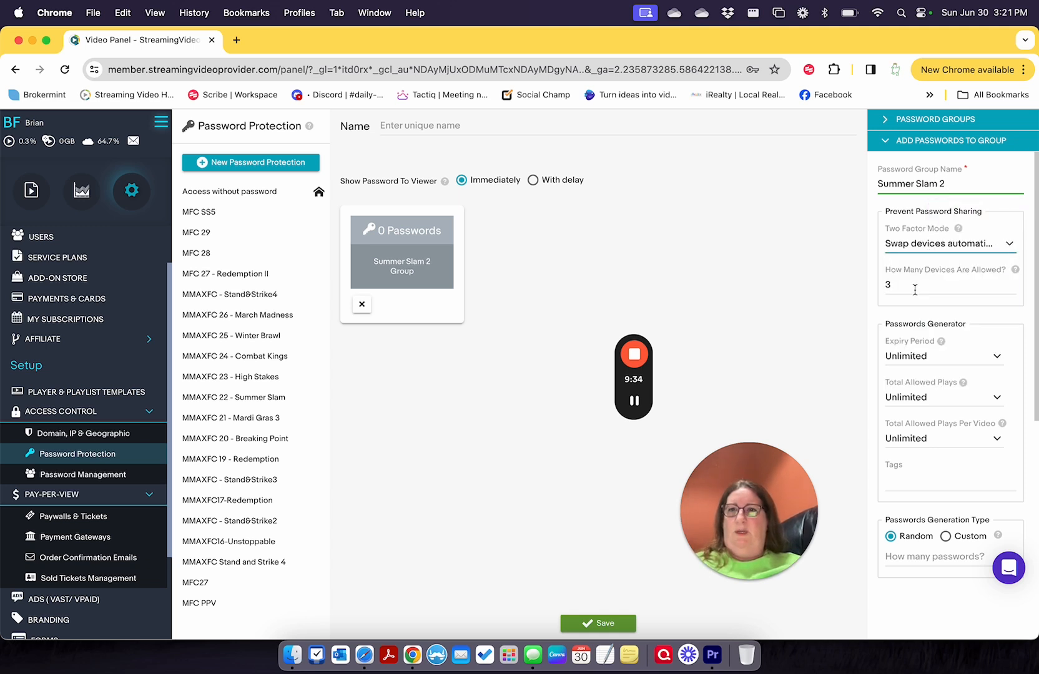
left_click(888, 285)
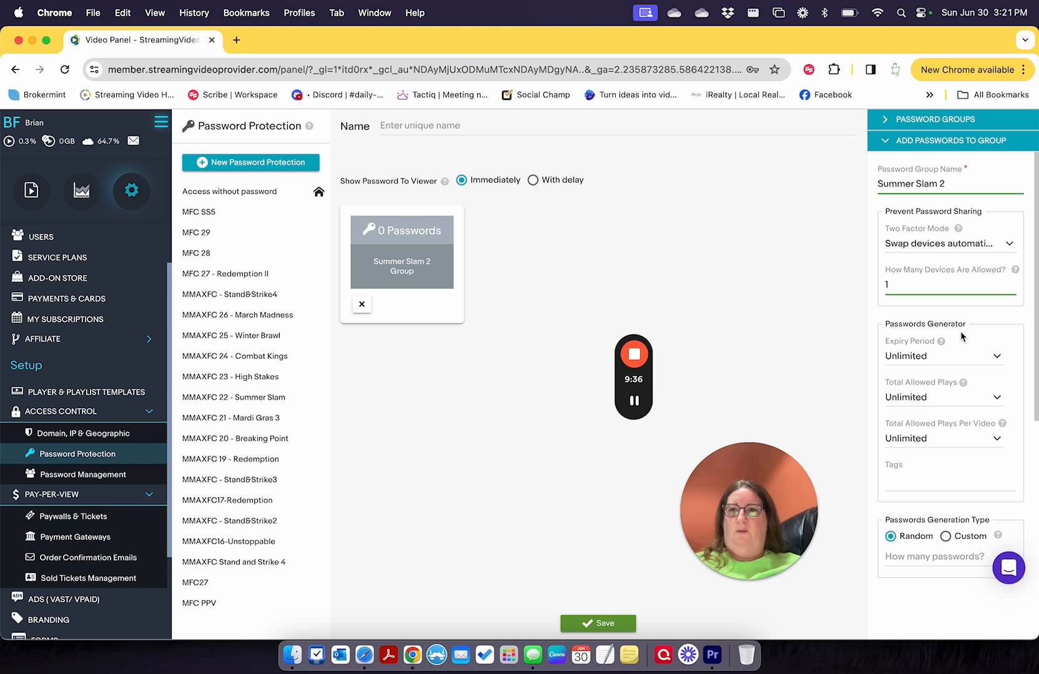
left_click(955, 355)
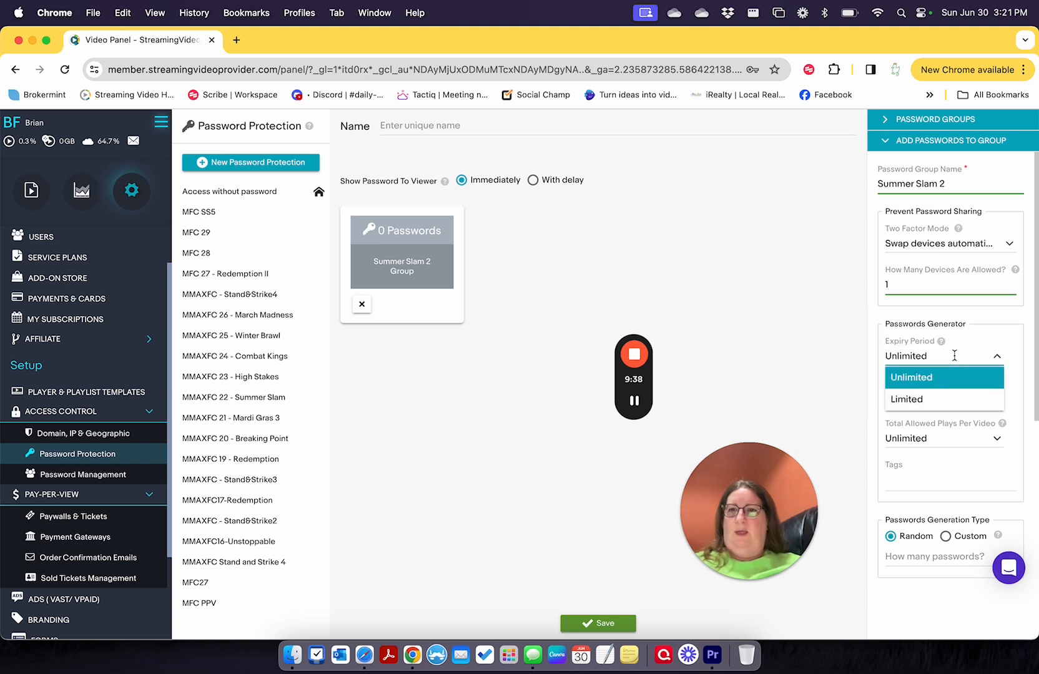
left_click(828, 359)
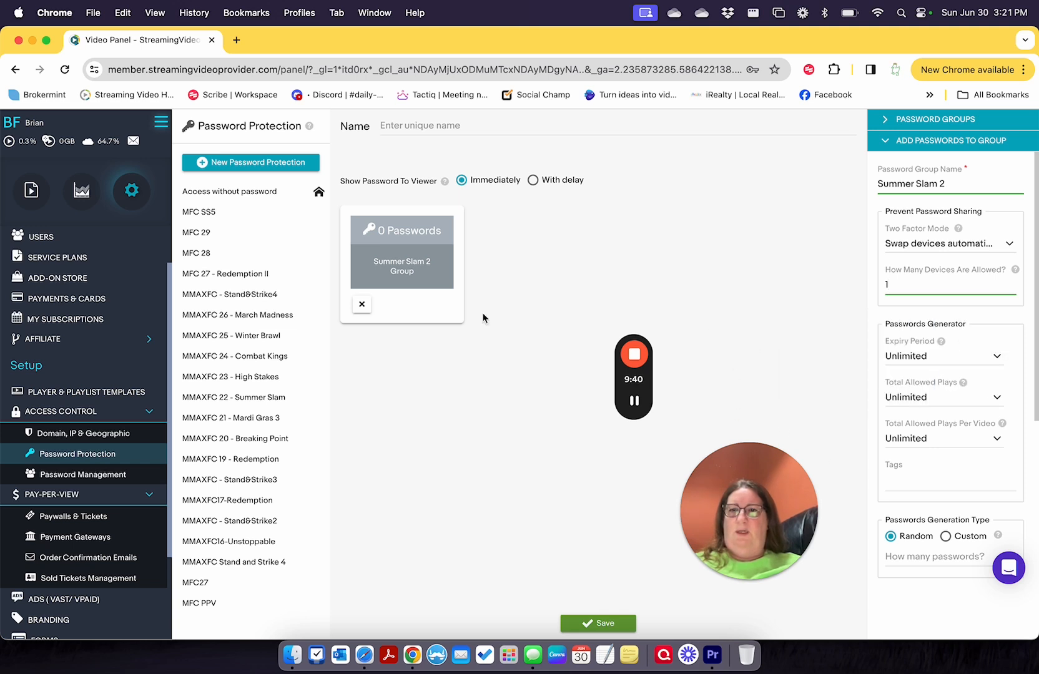
Set the Summer Slam 2 password group to generate 50 random passwords
left_click(605, 621)
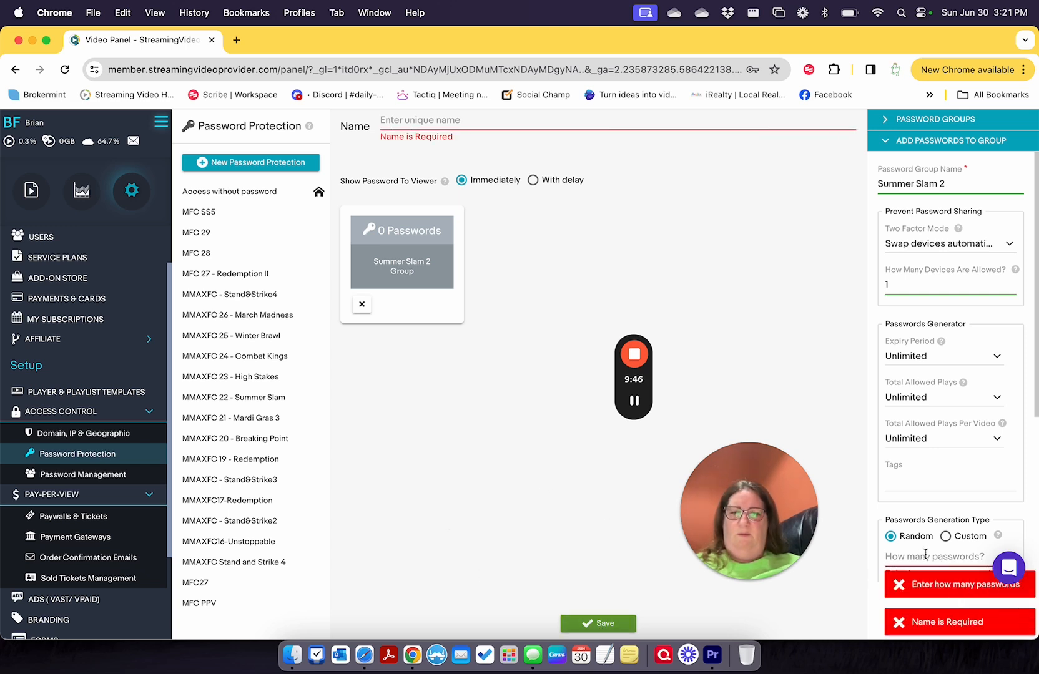
type("50")
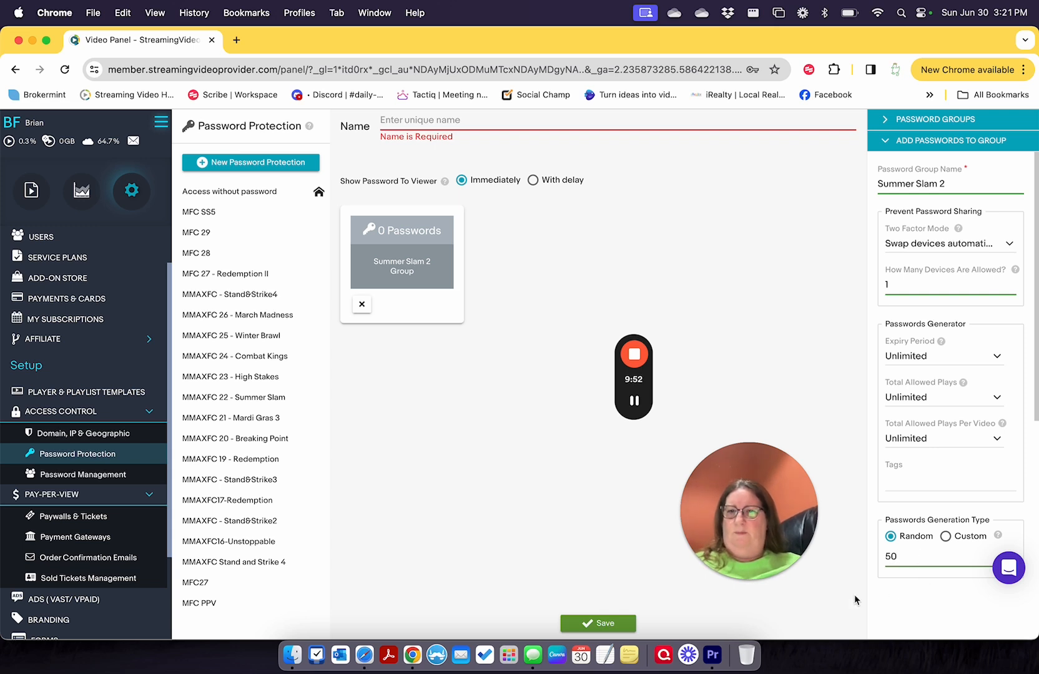
left_click(606, 625)
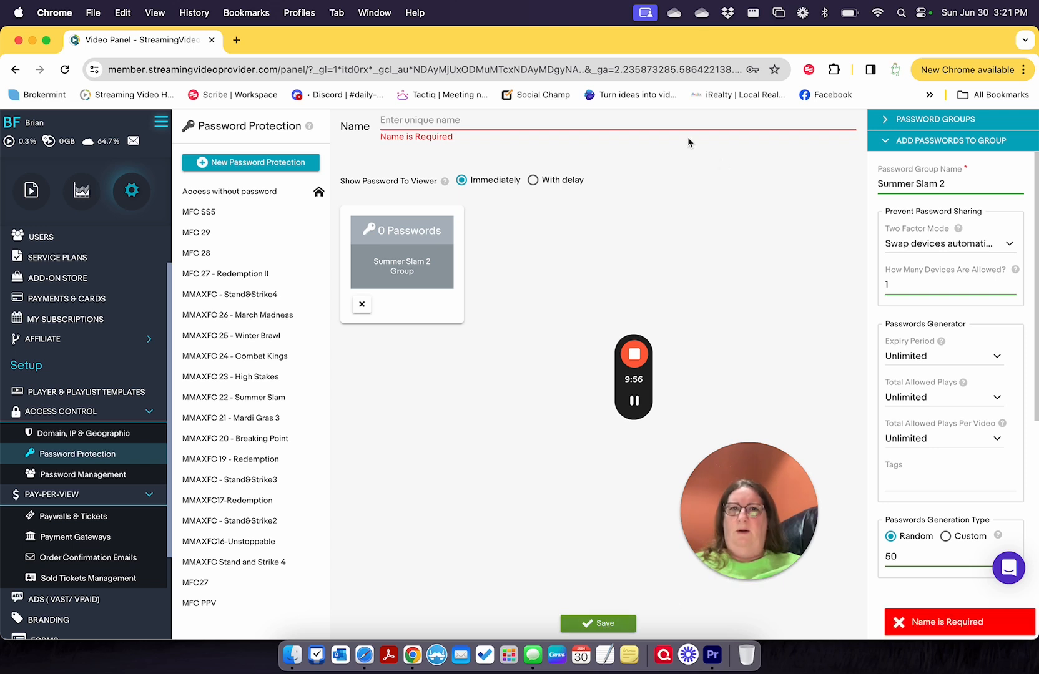
Name the new password protection "Summer Slam 2" and save it
left_click(476, 119)
type("Su")
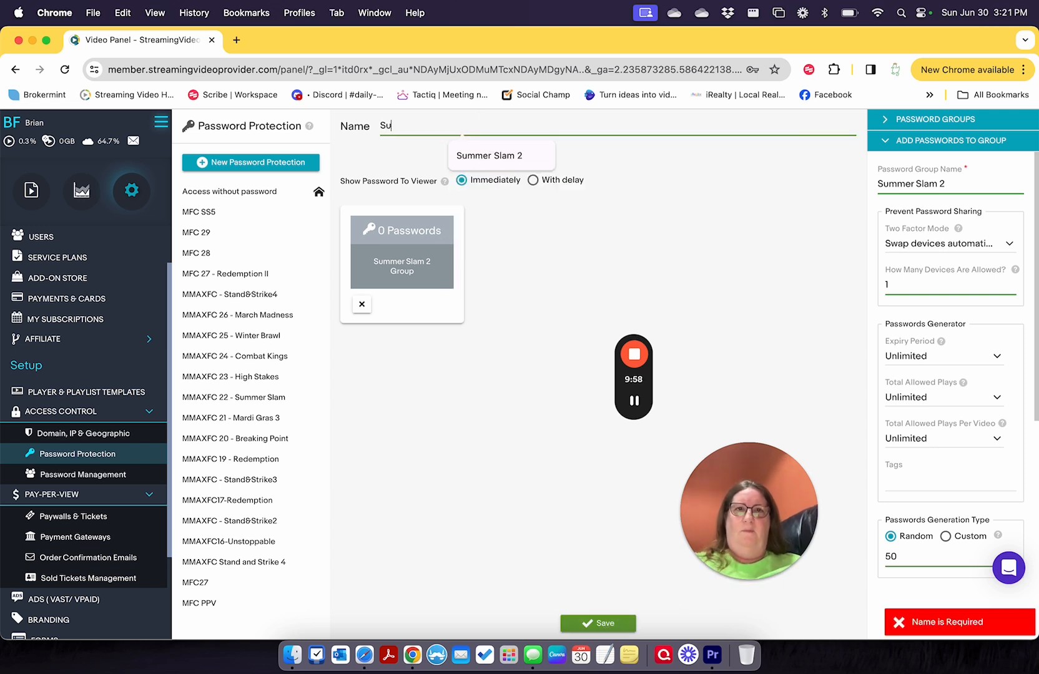
type("mmer Slam")
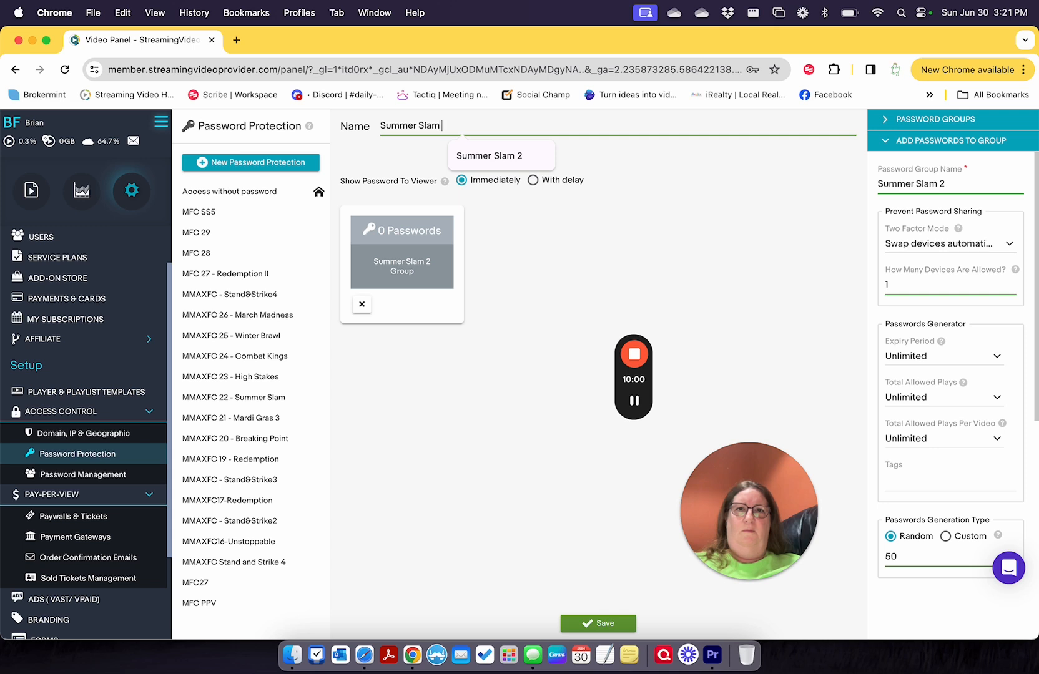
type(" 2")
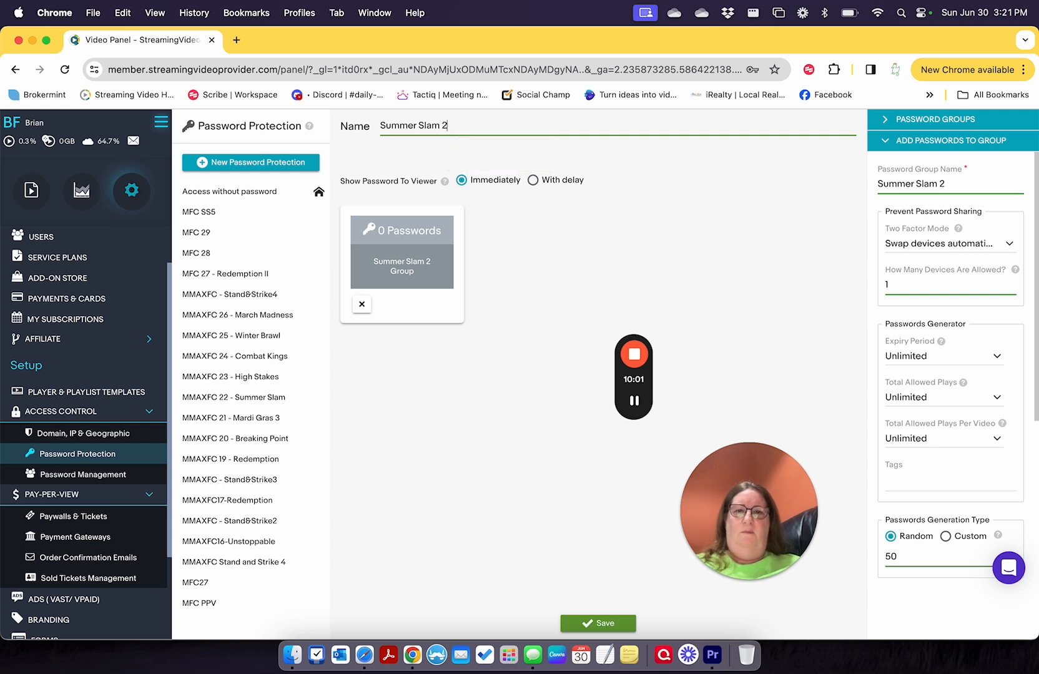
left_click(596, 627)
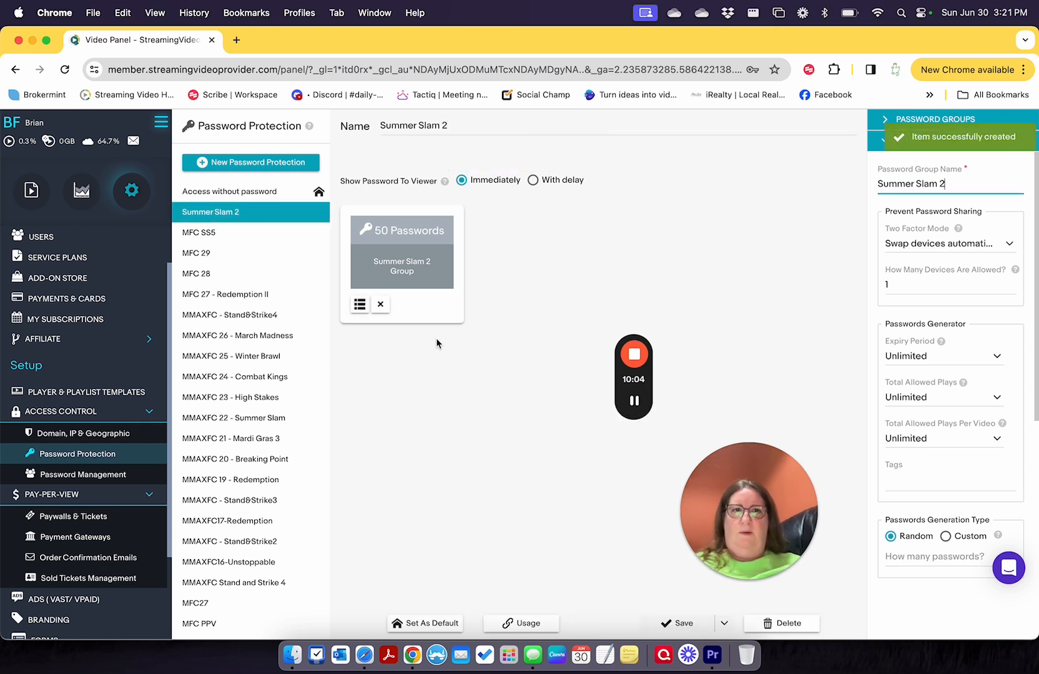
Compare the Summer Slam 2 password protection with MFC SS5, set its allowed devices to 3 to match, and save it
left_click(208, 234)
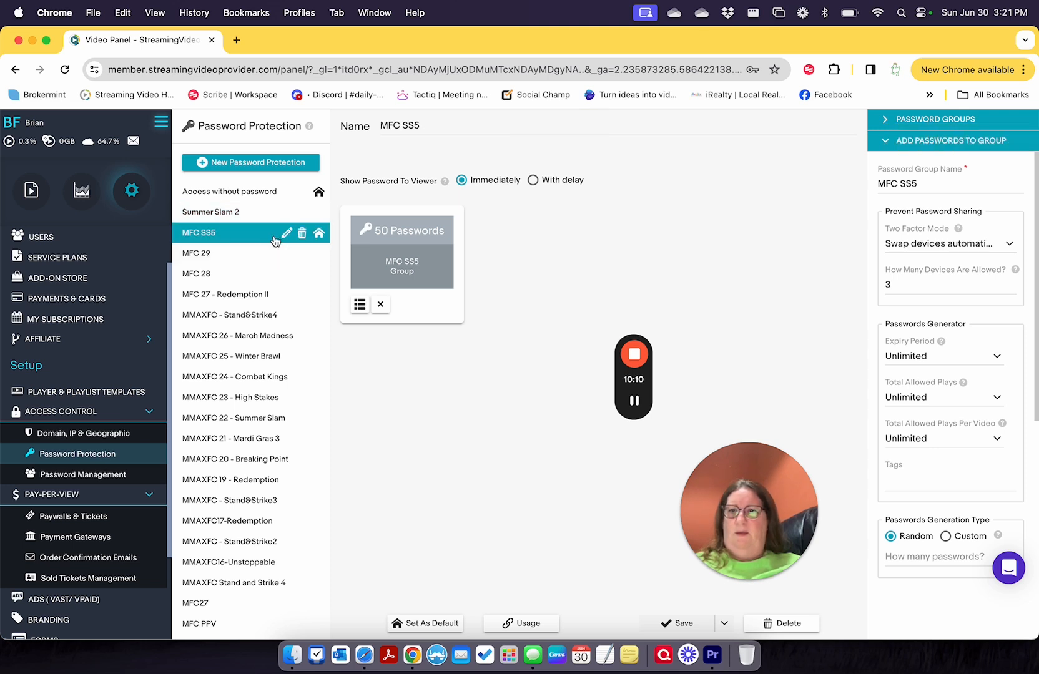
left_click(243, 218)
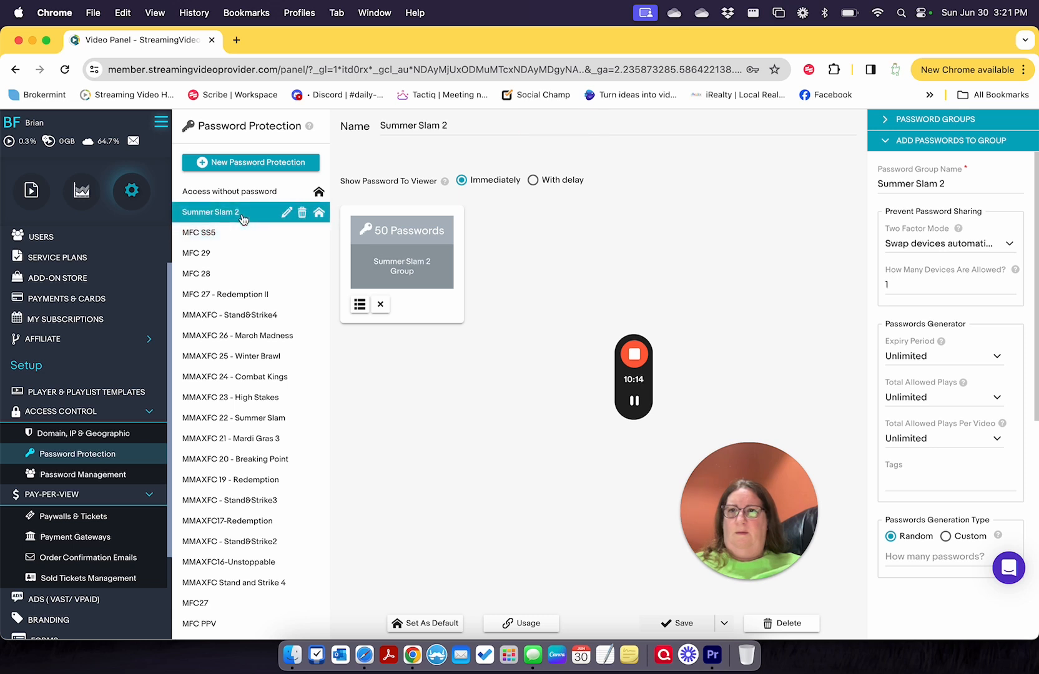
left_click(208, 234)
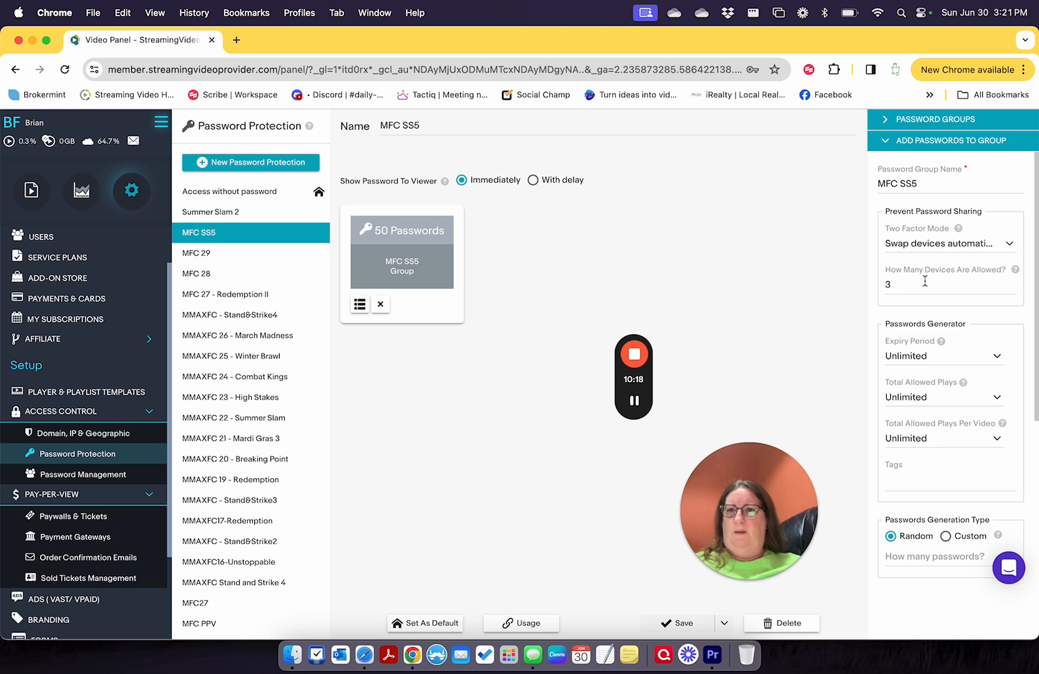
left_click(220, 214)
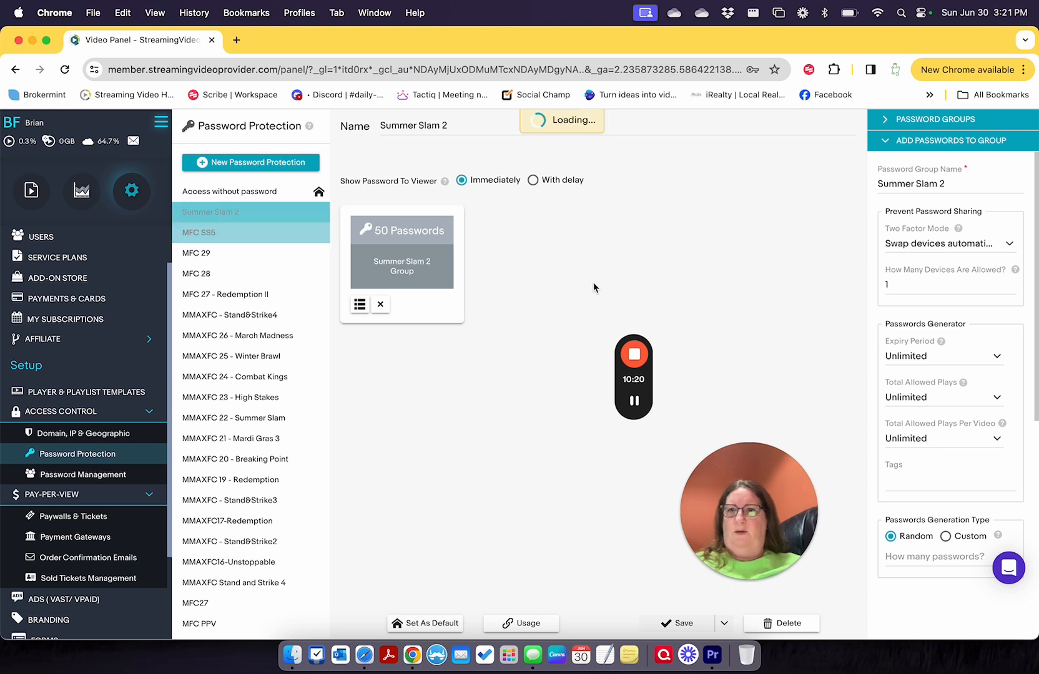
double_click(892, 285)
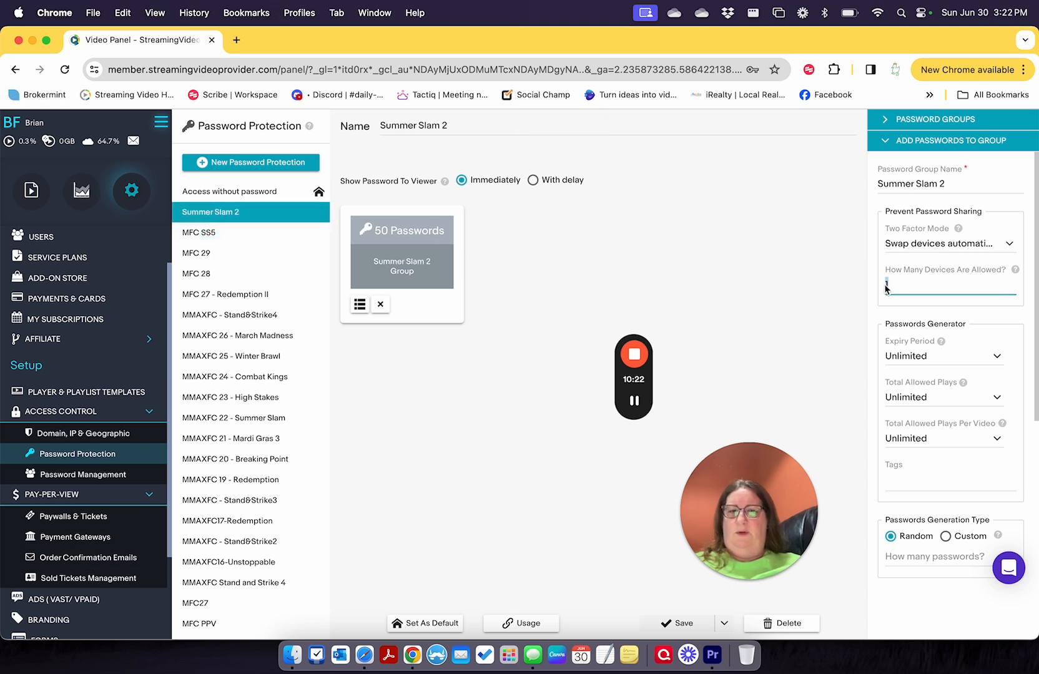
type("3")
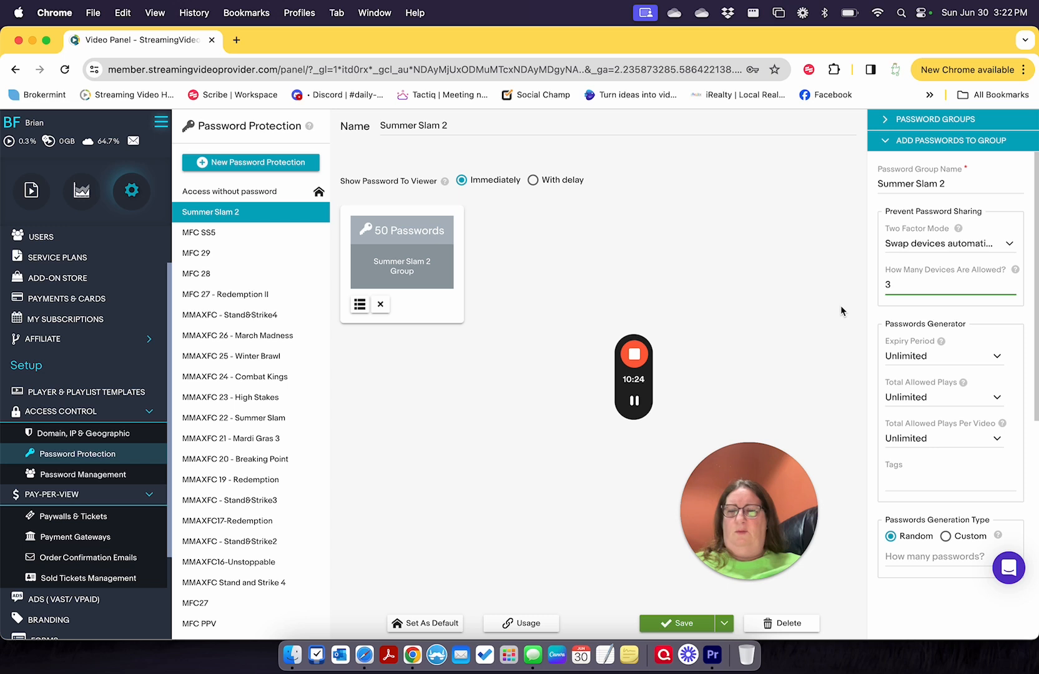
left_click(667, 624)
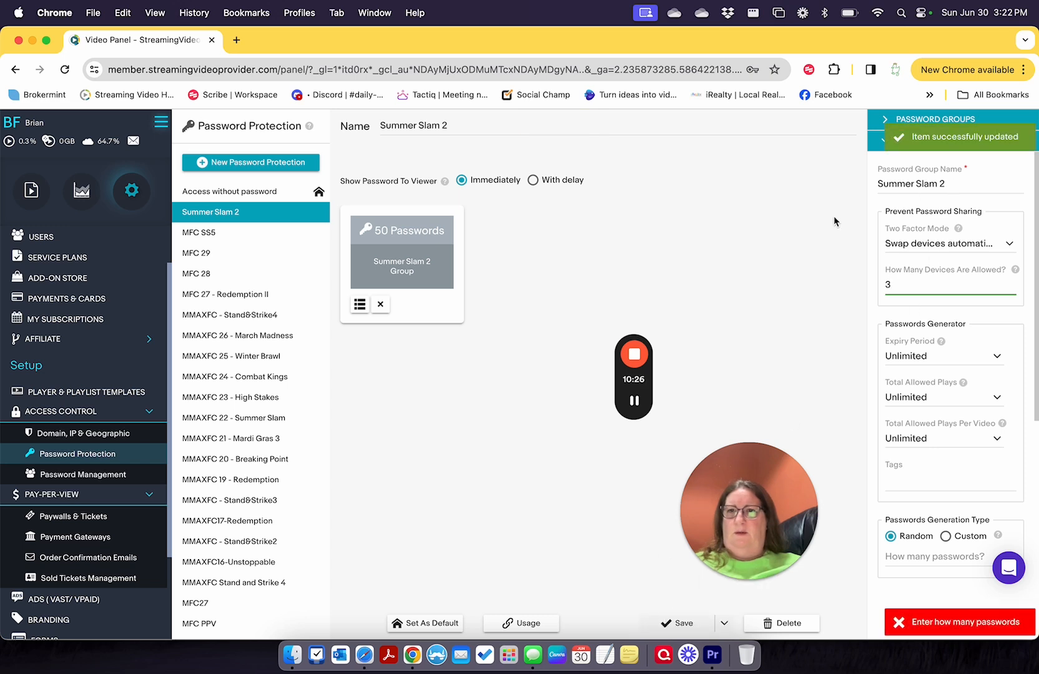
left_click(191, 234)
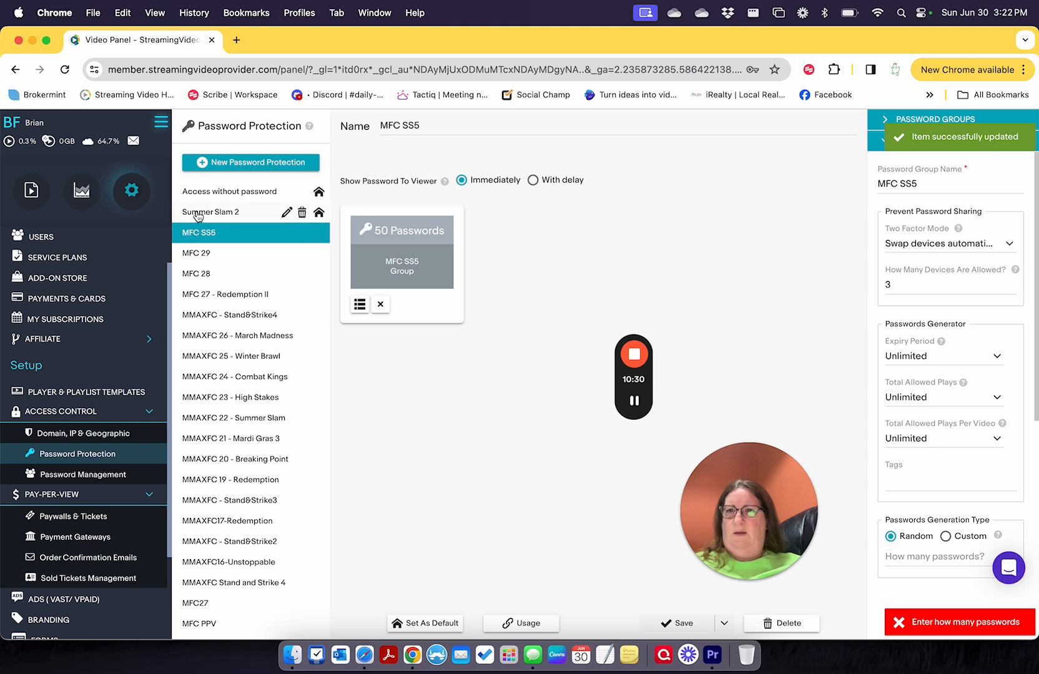
left_click(197, 214)
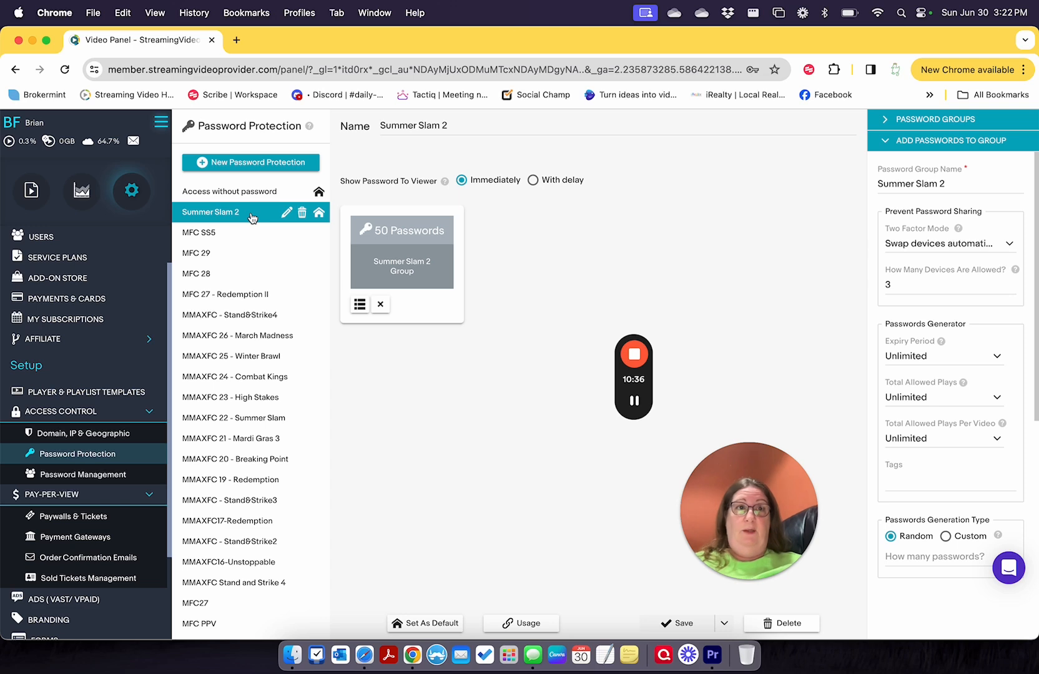
Assign the Summer Slam 2 password protection to the Summer Slam 2 stream, keep domain, IP and geographic restrictions at All Allowed, and save
left_click(31, 192)
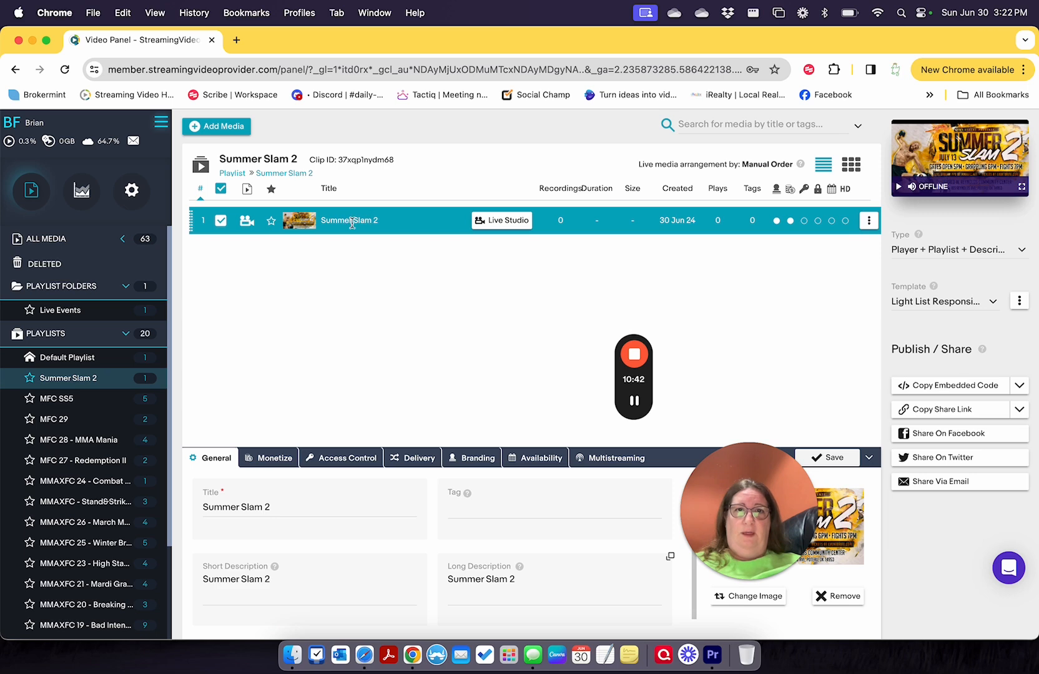
left_click_drag(753, 489, 840, 298)
left_click(327, 460)
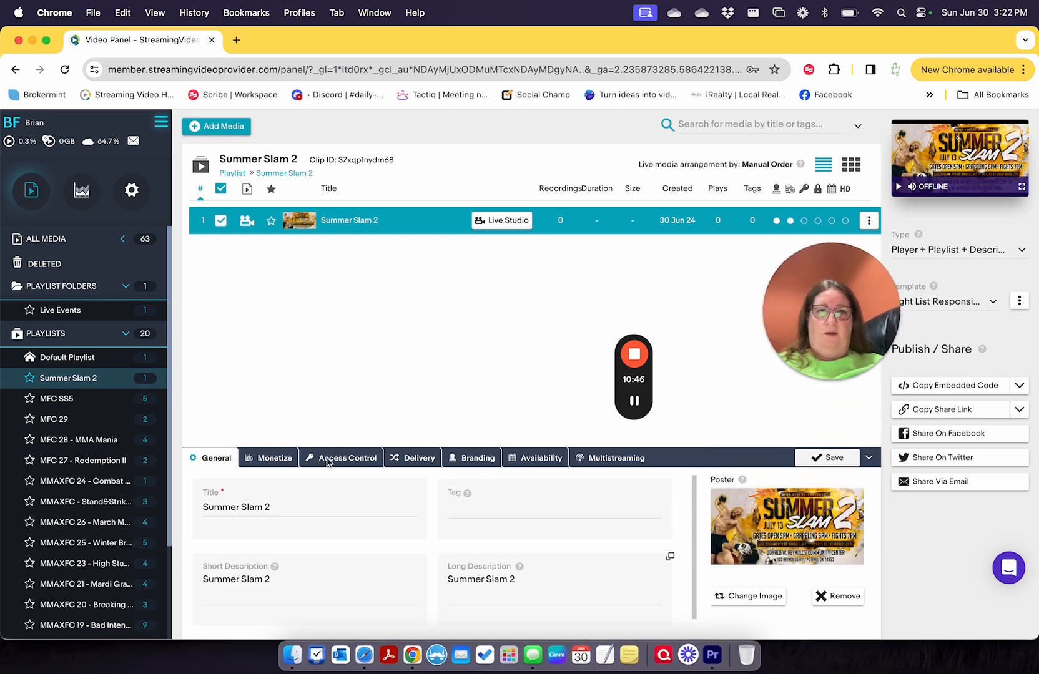
left_click(313, 497)
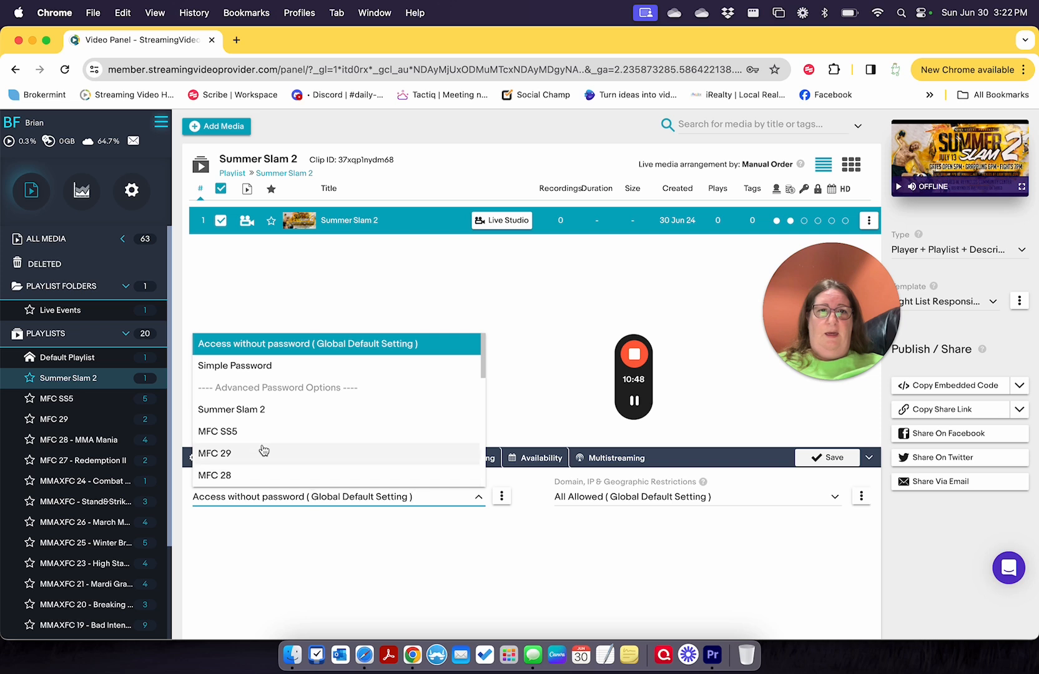
left_click(234, 411)
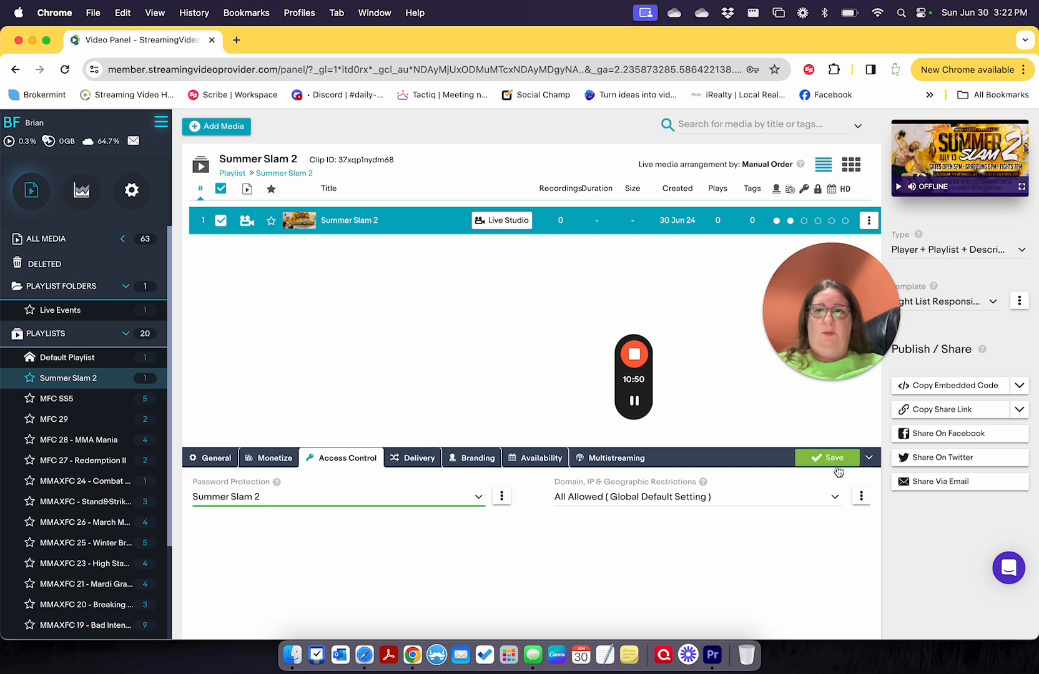
left_click(750, 495)
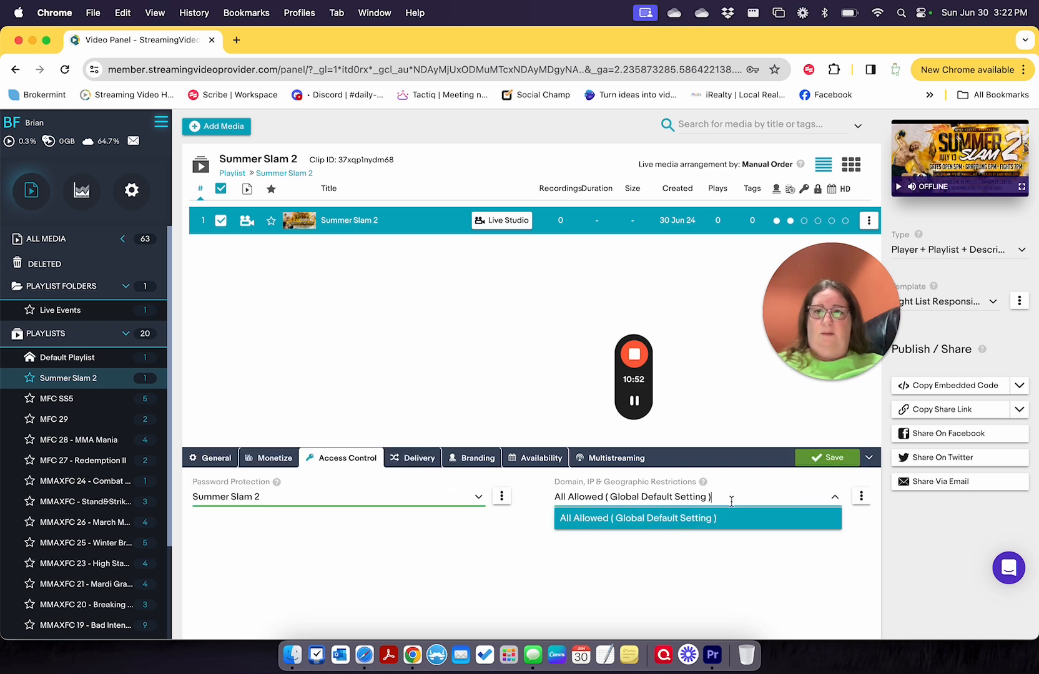
left_click(740, 503)
left_click(831, 458)
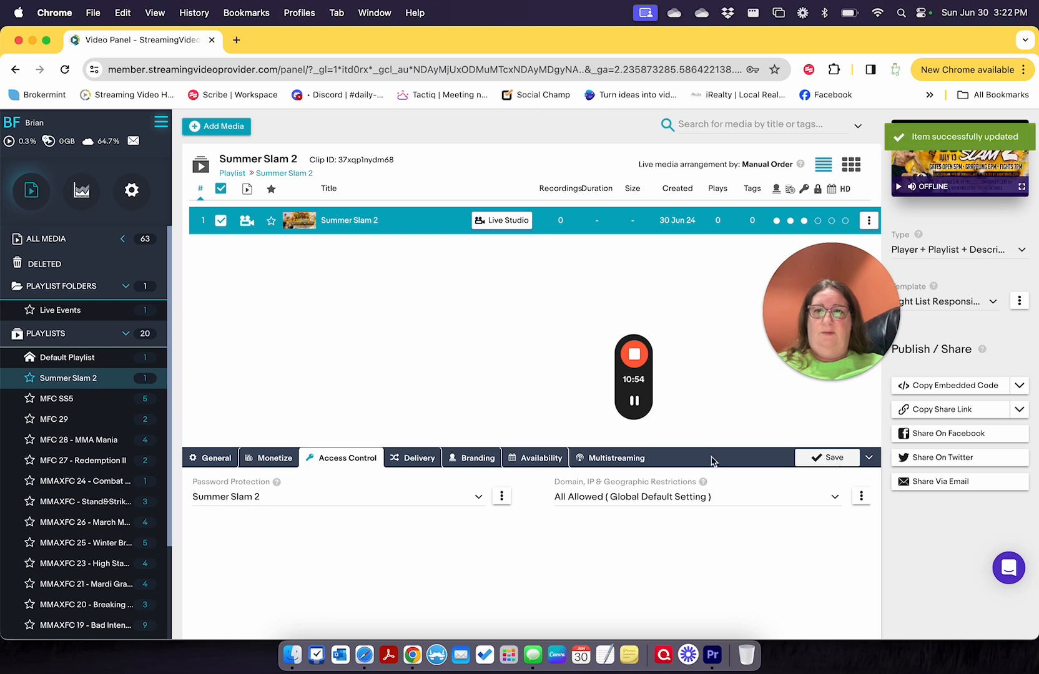
Review the Summer Slam 2 stream's delivery, branding and availability settings against the MFC SS5 playlist, including the offline player behaviour options
left_click(409, 459)
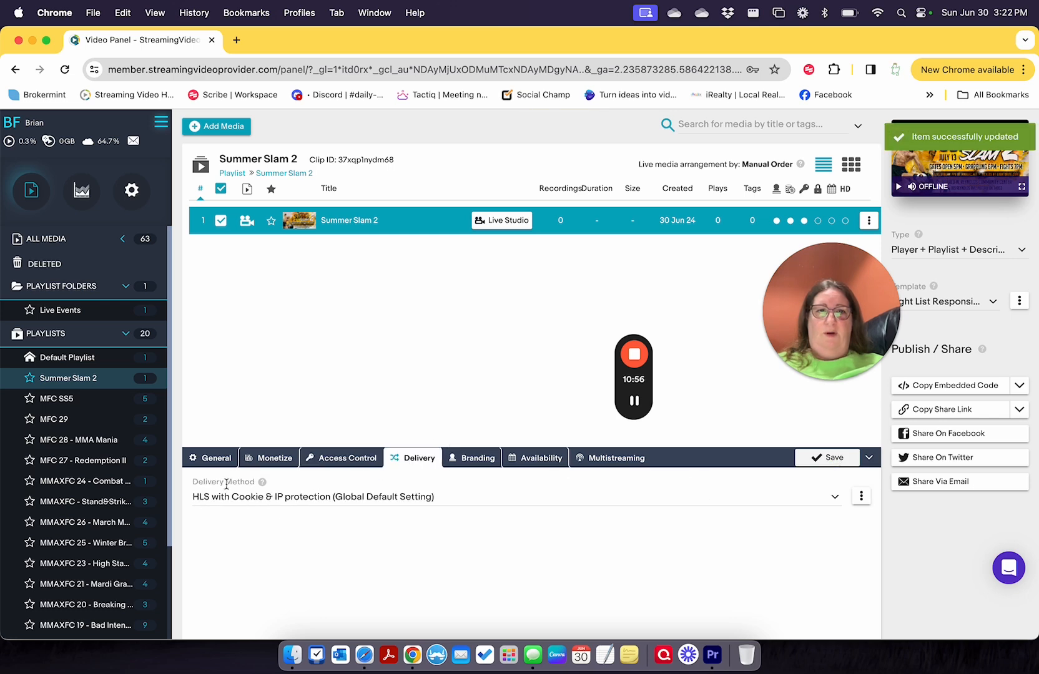
left_click(60, 400)
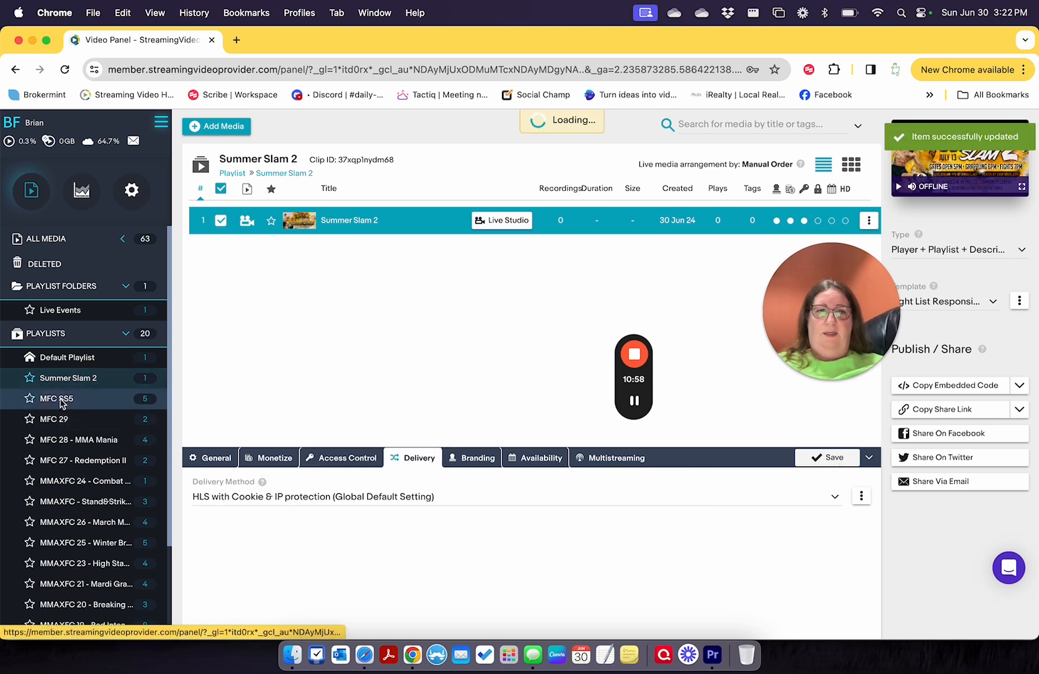
left_click(69, 379)
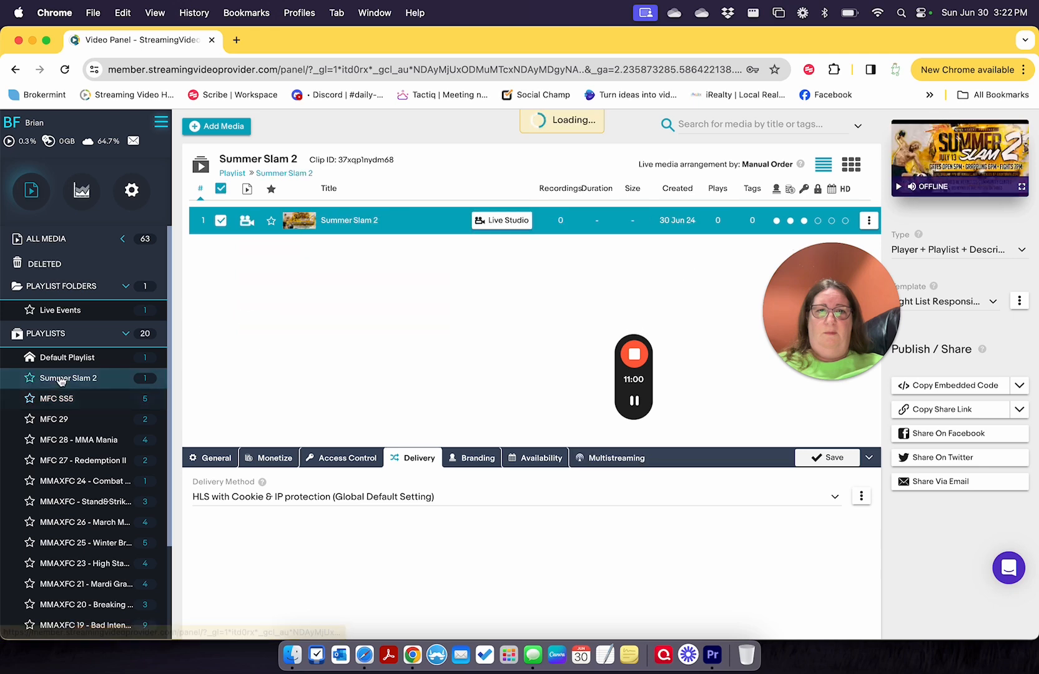
left_click(478, 461)
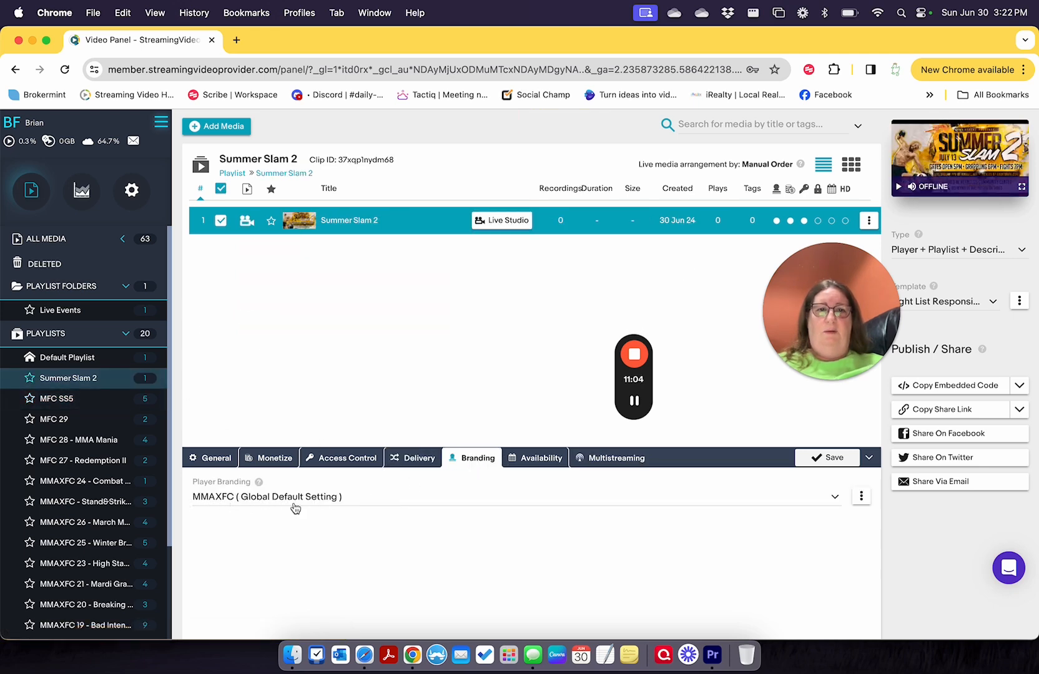
left_click(539, 460)
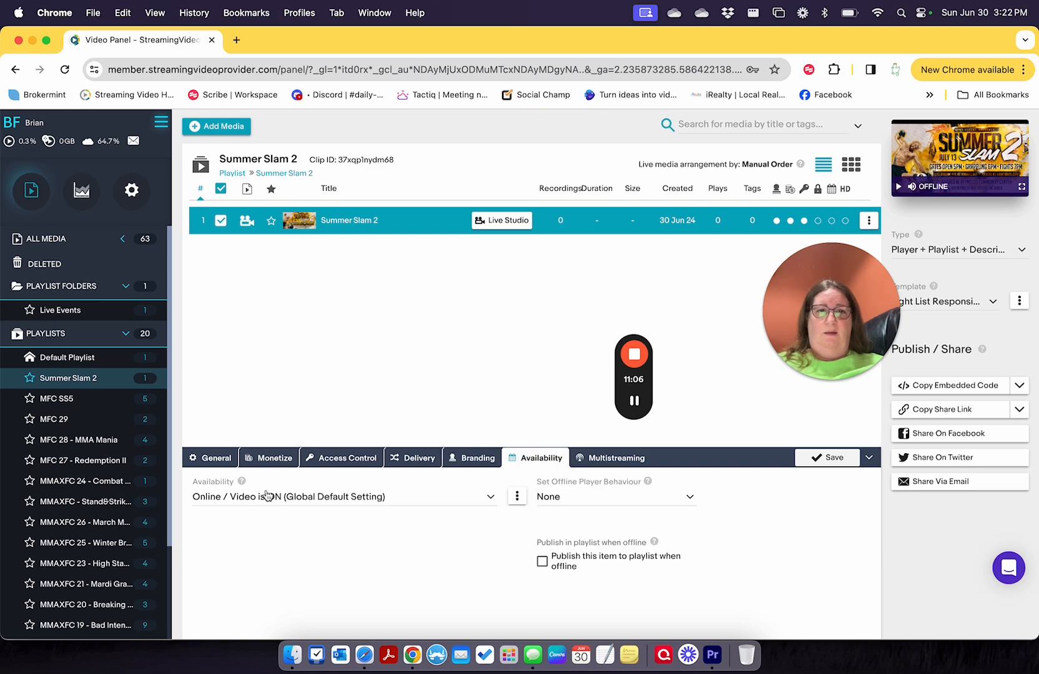
left_click(67, 400)
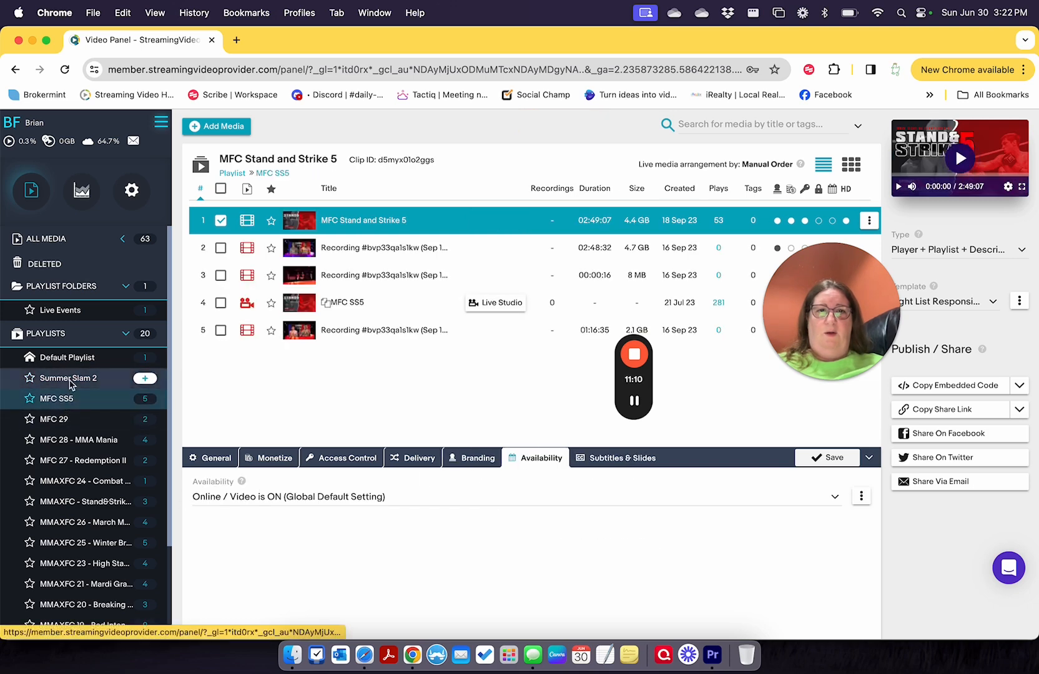
left_click(68, 378)
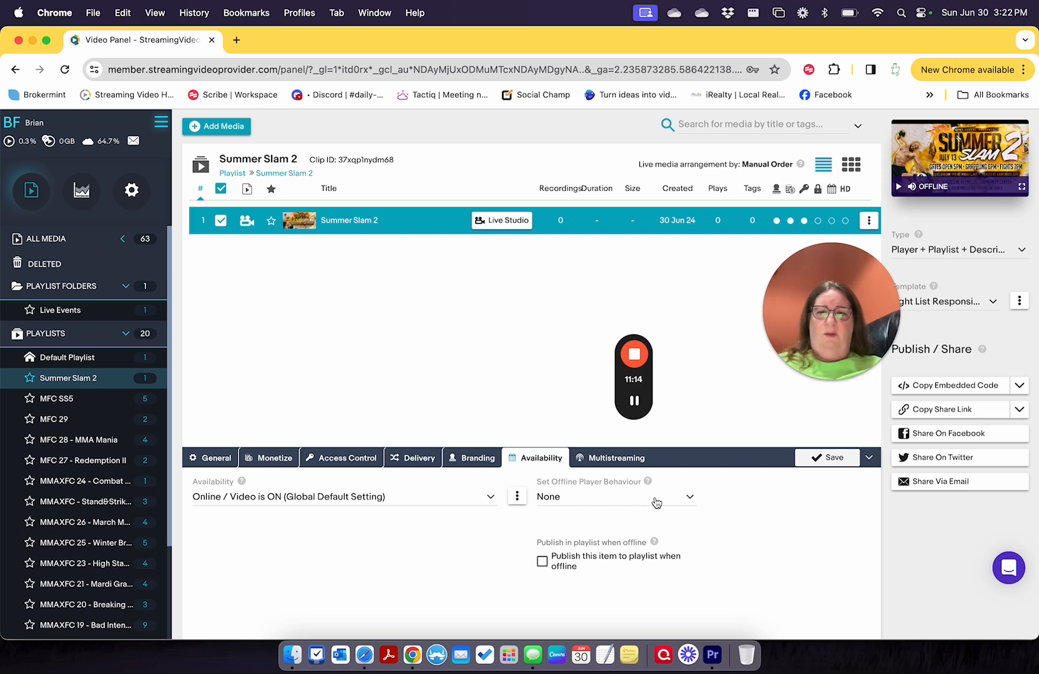
left_click(689, 497)
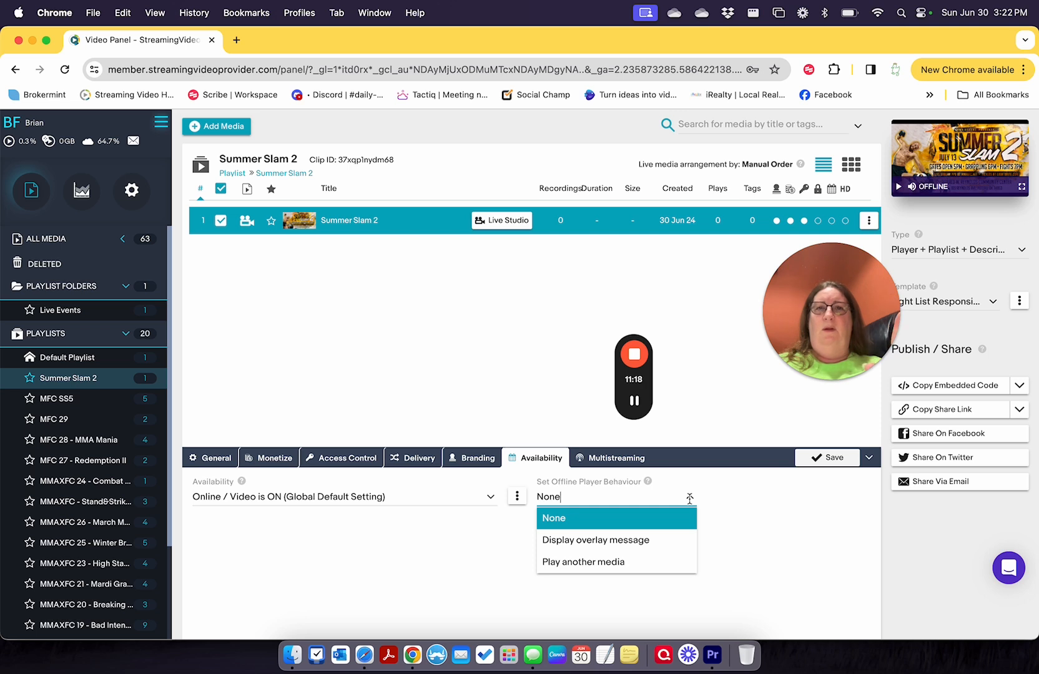
left_click(690, 502)
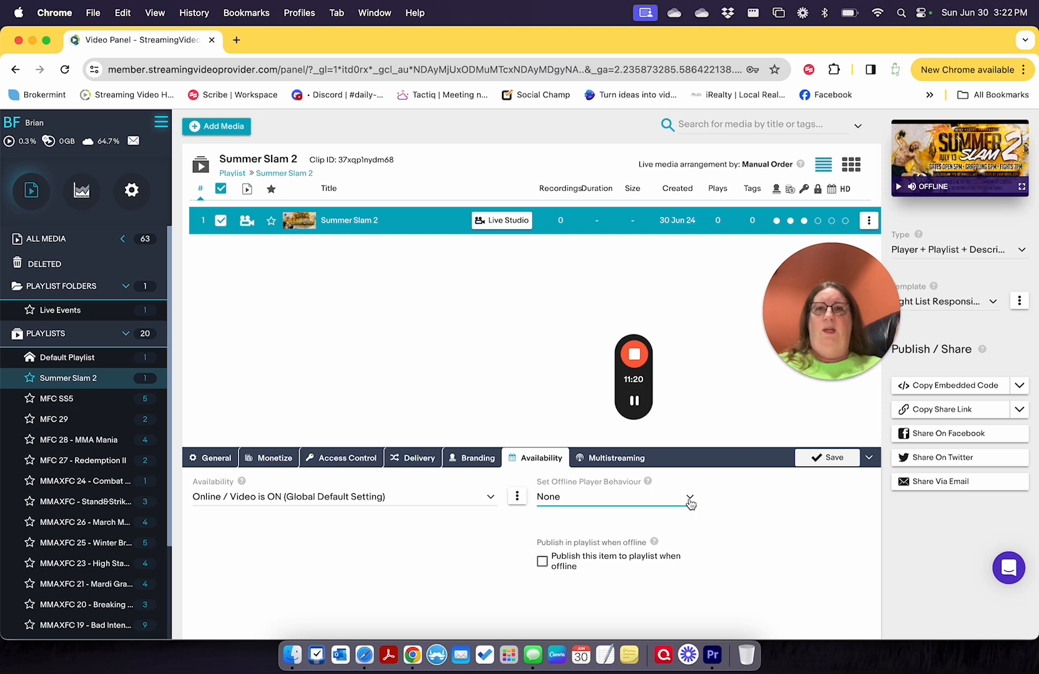